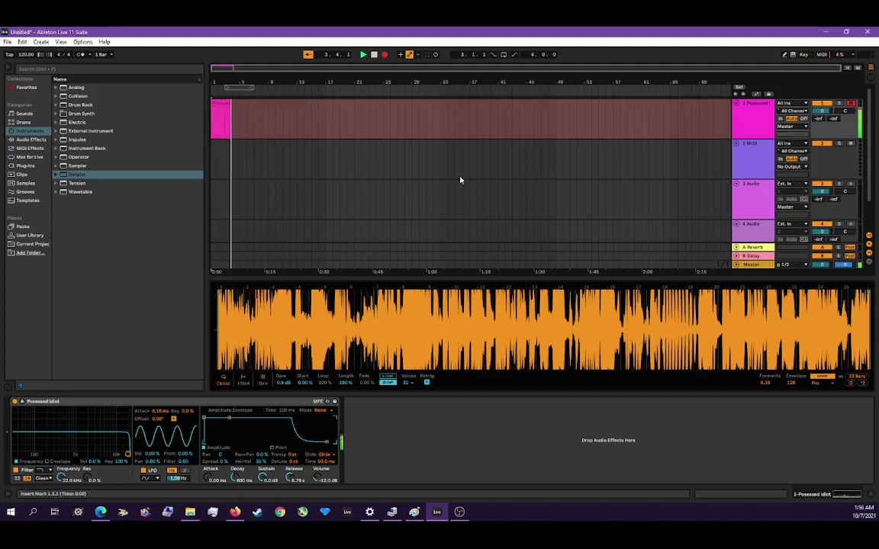
Increase the height of the first MIDI track and stop the running recording.
drag(753, 138, 753, 223)
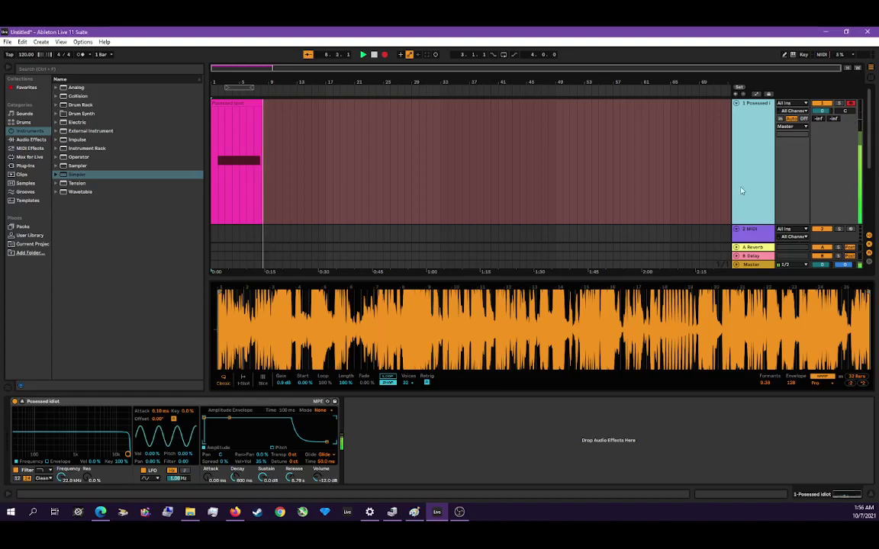
click(374, 54)
Set the input of track 3 Audio to Master and arm the track for recording.
scroll(803, 152, down, 3)
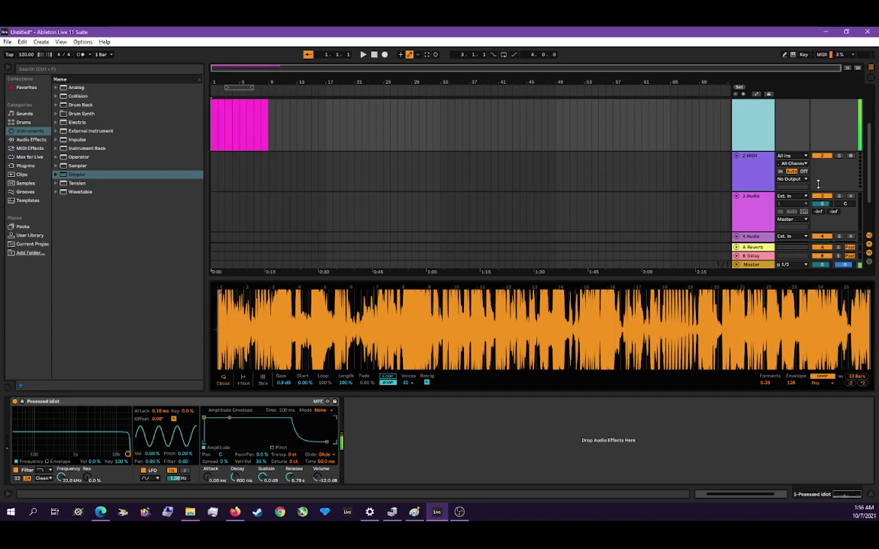
click(796, 198)
click(790, 256)
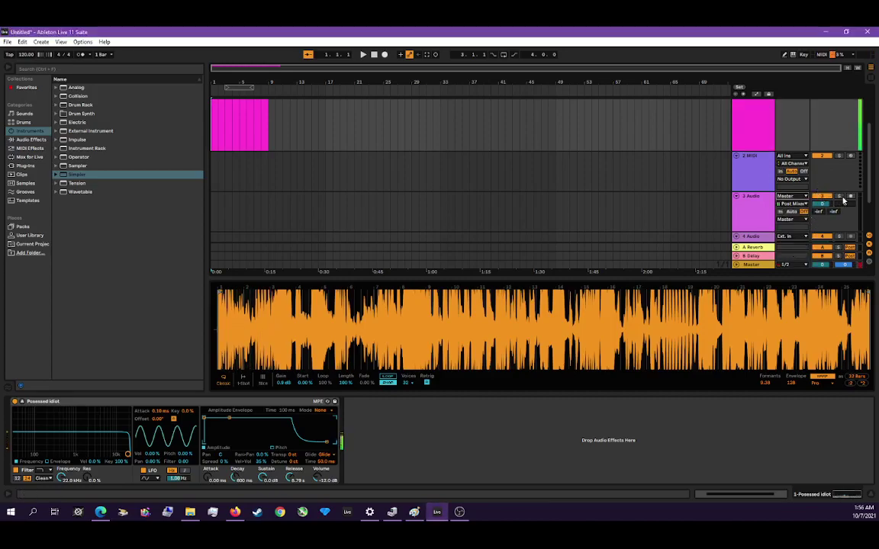
click(849, 198)
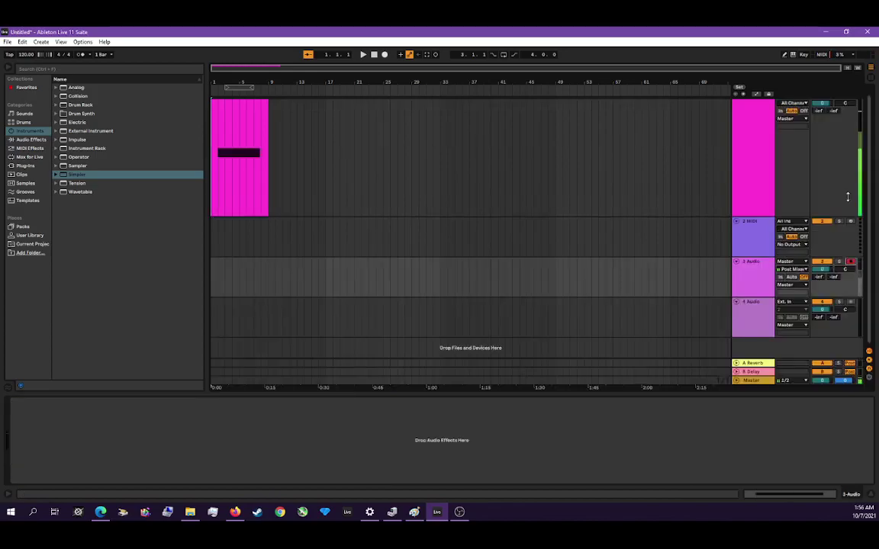
scroll(843, 149, up, 1)
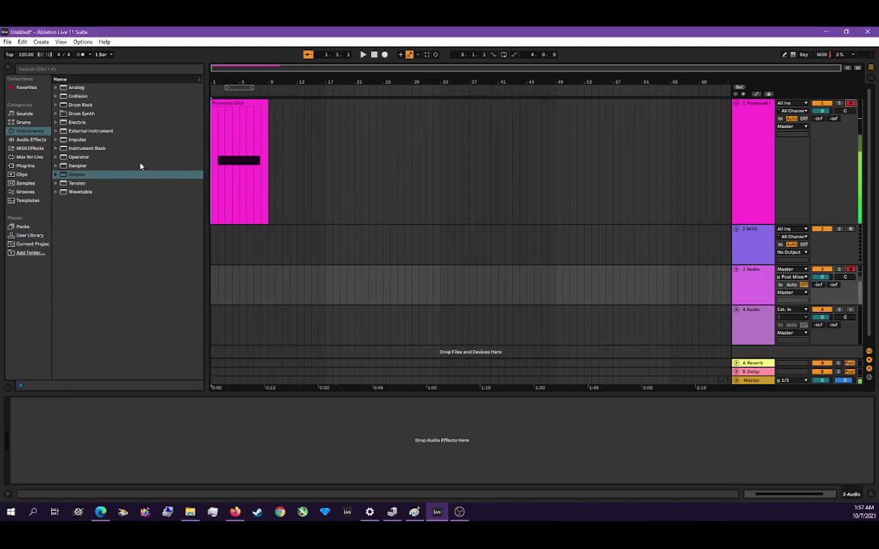
Find the Limiter among the favourite devices and add it to track 3 Audio.
click(34, 140)
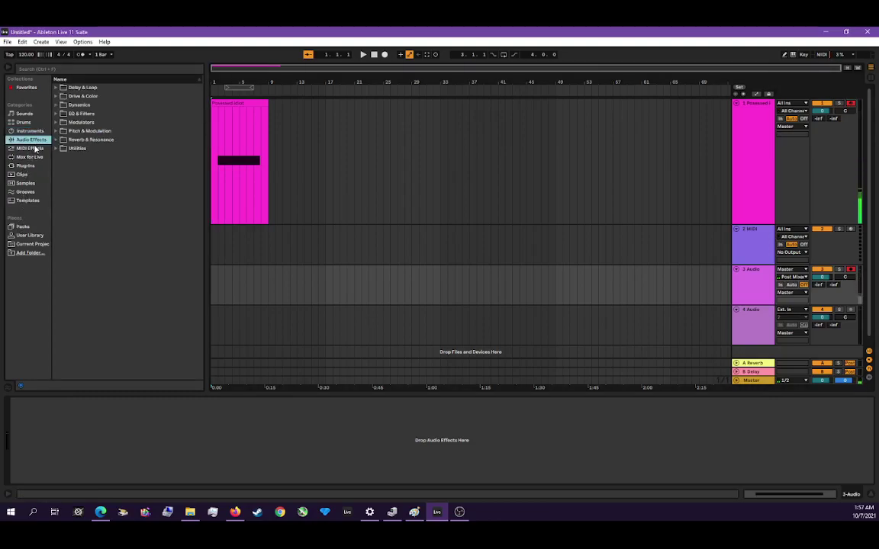
click(34, 149)
click(27, 166)
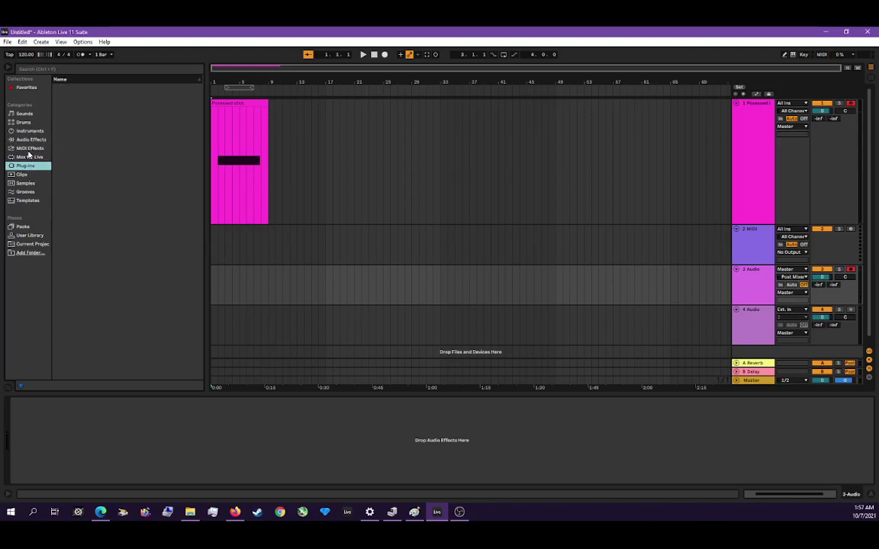
click(30, 148)
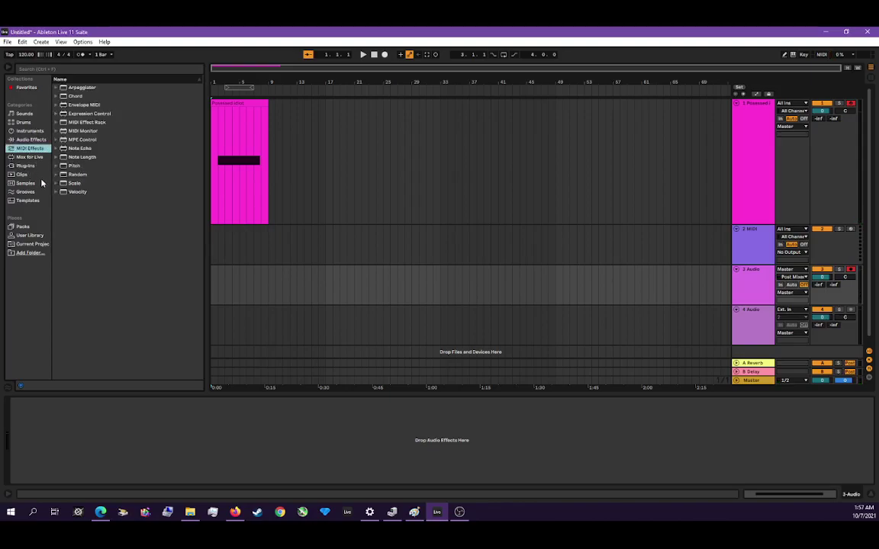
click(24, 88)
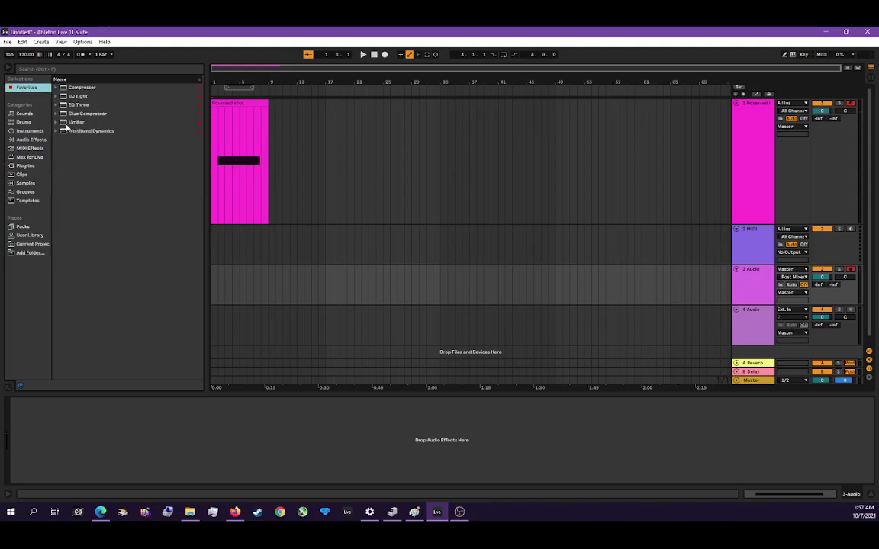
click(67, 124)
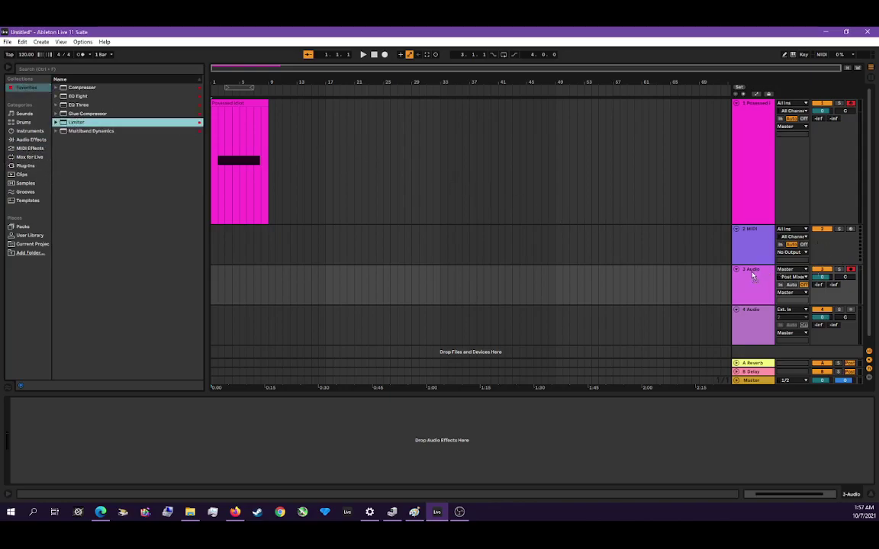
drag(753, 275, 755, 273)
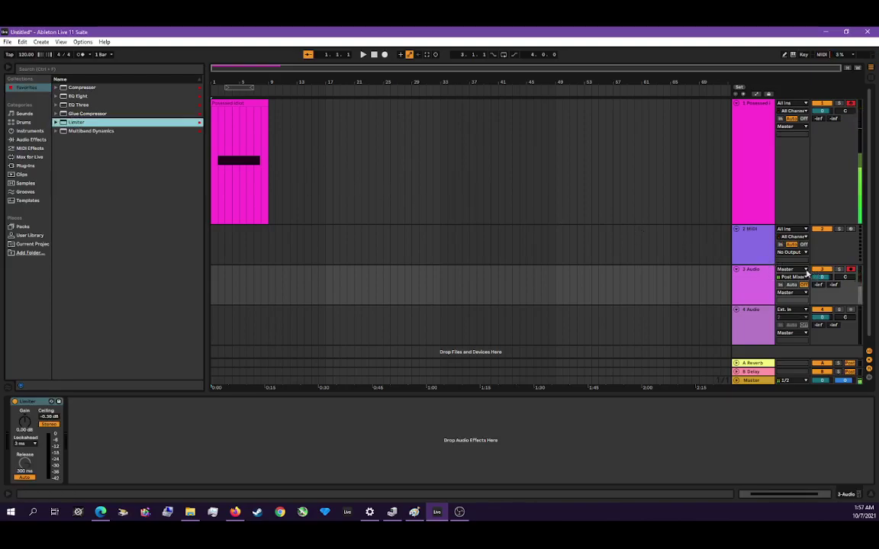
double_click(766, 270)
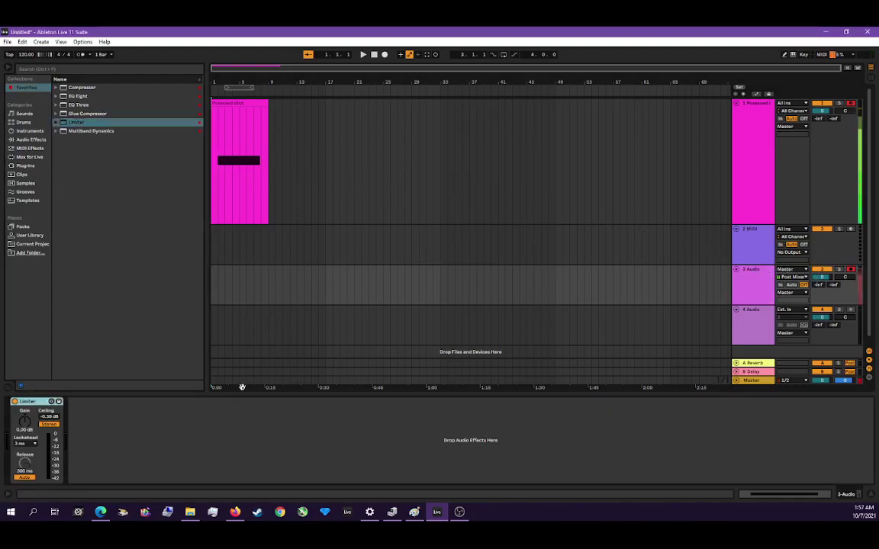
drag(23, 422, 23, 422)
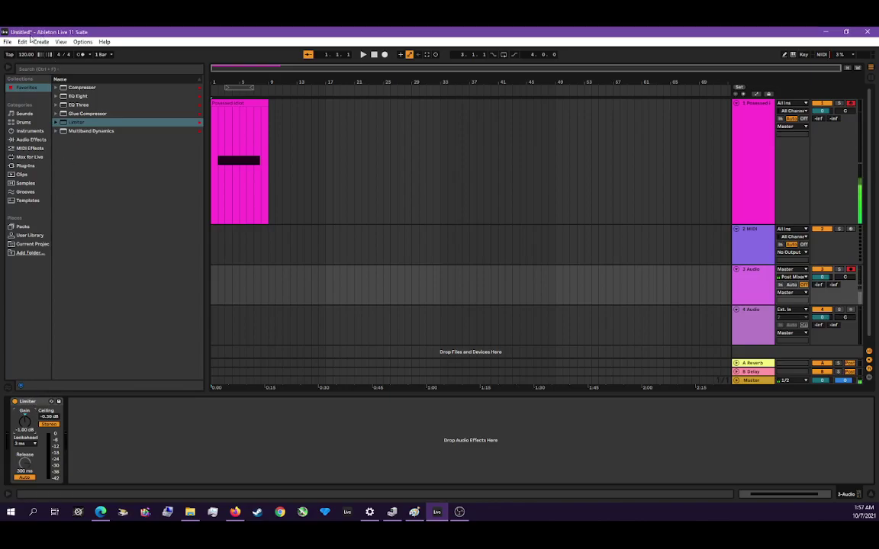
click(22, 41)
click(35, 52)
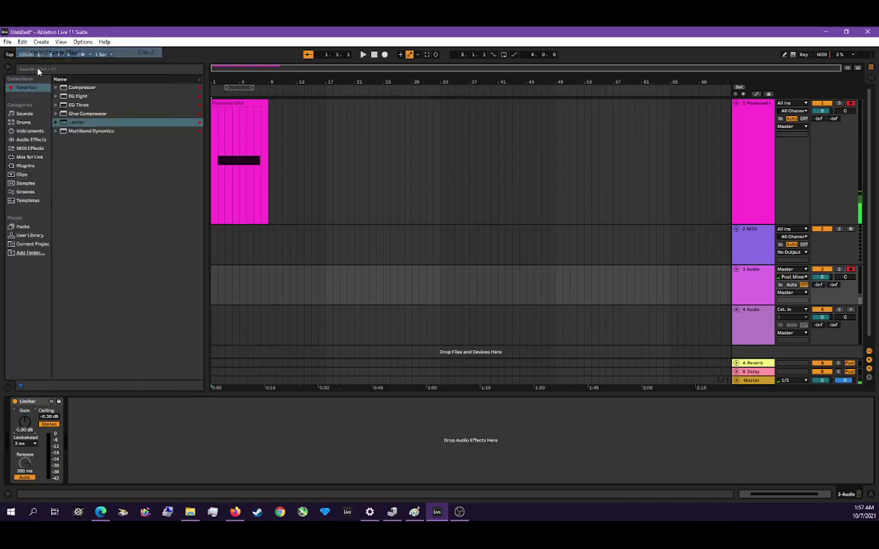
Add a Limiter after the sampler instrument on the first MIDI track.
click(72, 124)
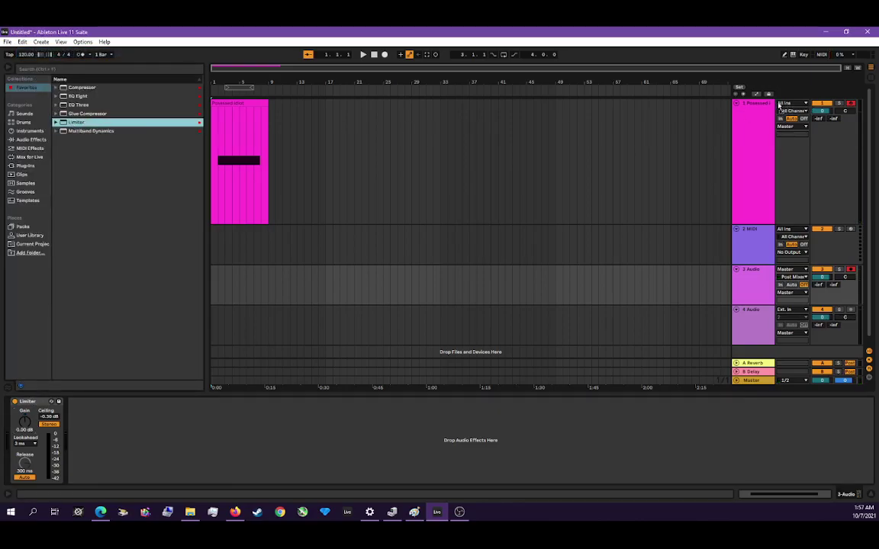
click(759, 106)
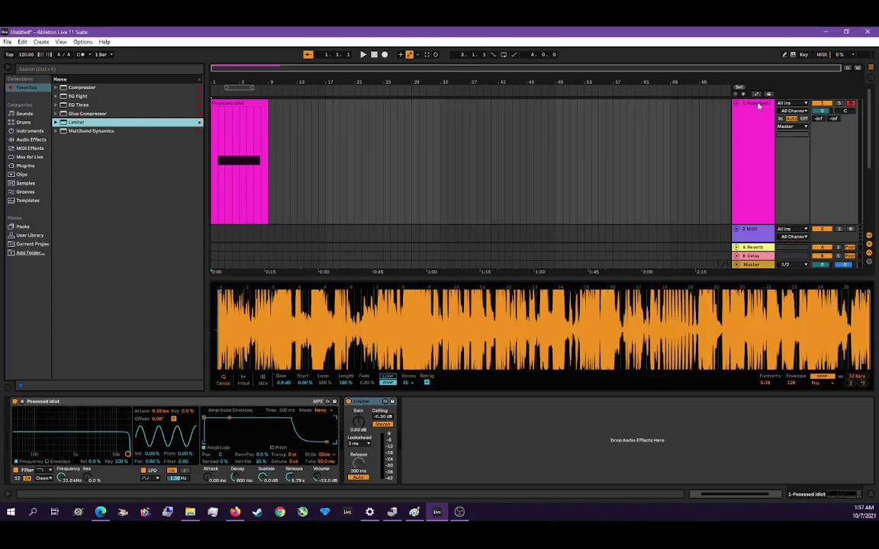
scroll(763, 187, down, 3)
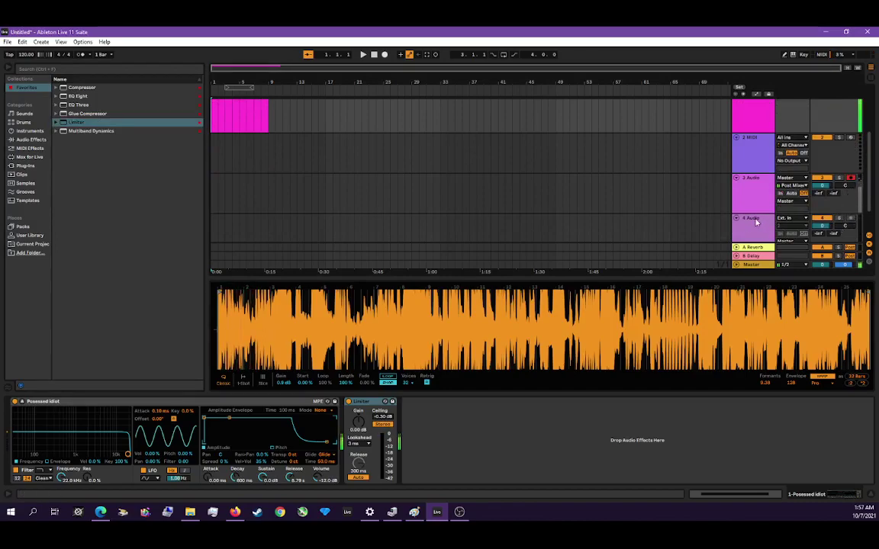
scroll(712, 225, up, 3)
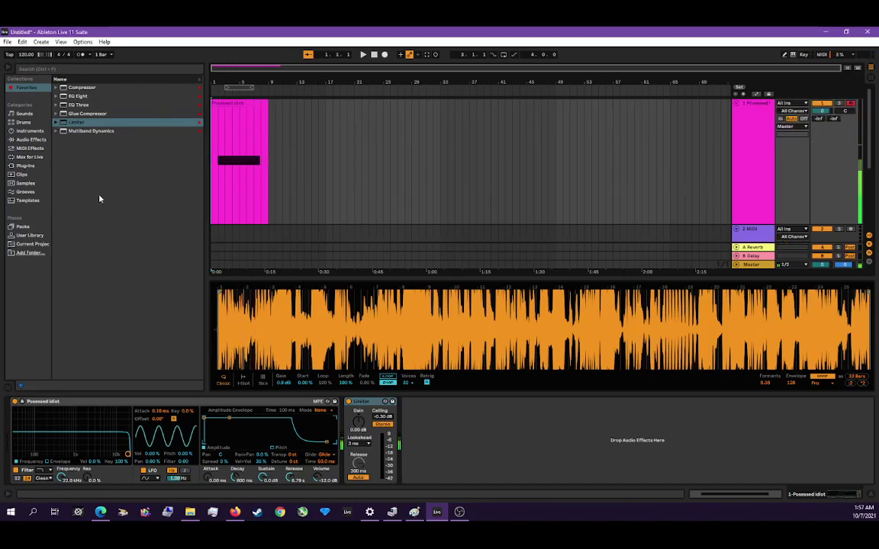
click(23, 89)
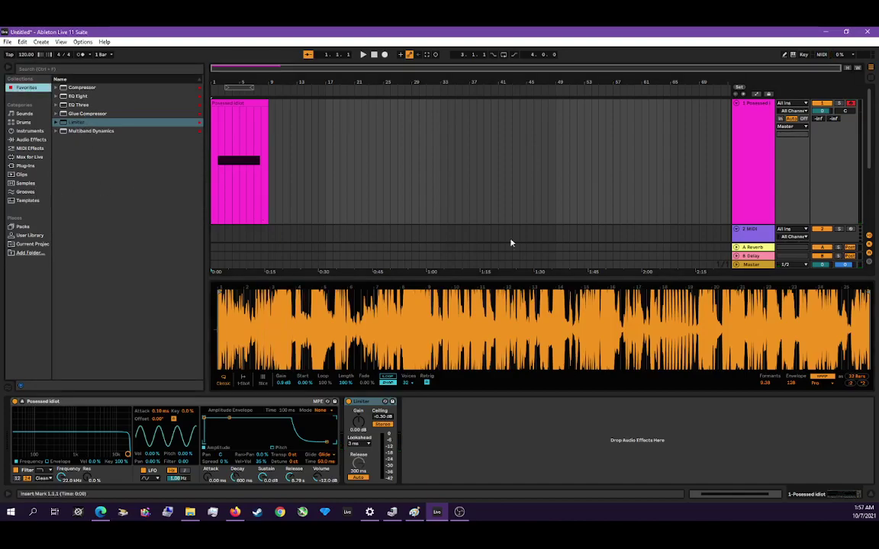
Start recording, restart the take from the beginning of the arrangement, and enlarge the track area above the sample waveform.
click(384, 55)
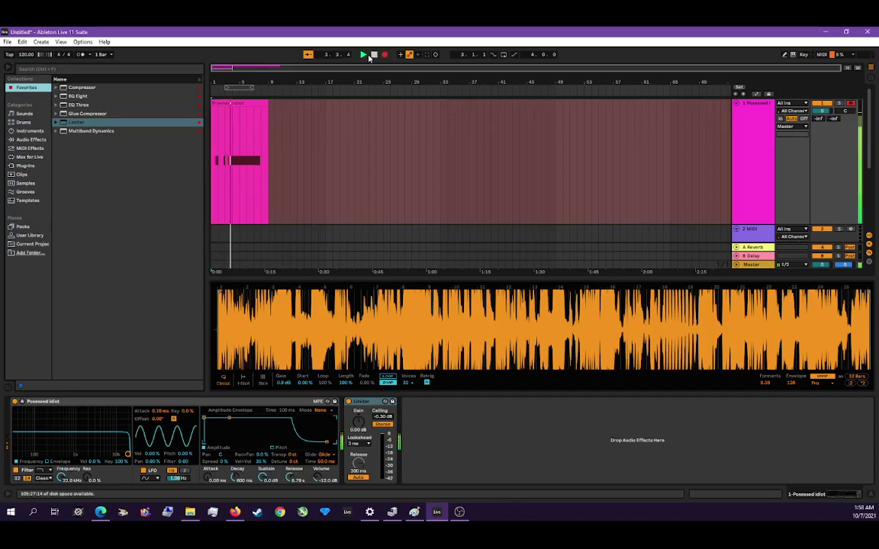
double_click(373, 55)
click(385, 54)
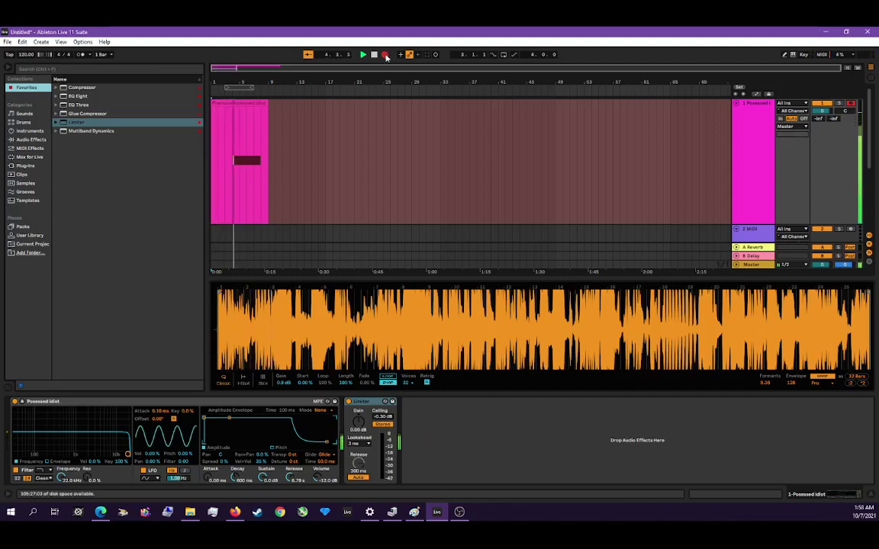
scroll(567, 167, down, 1)
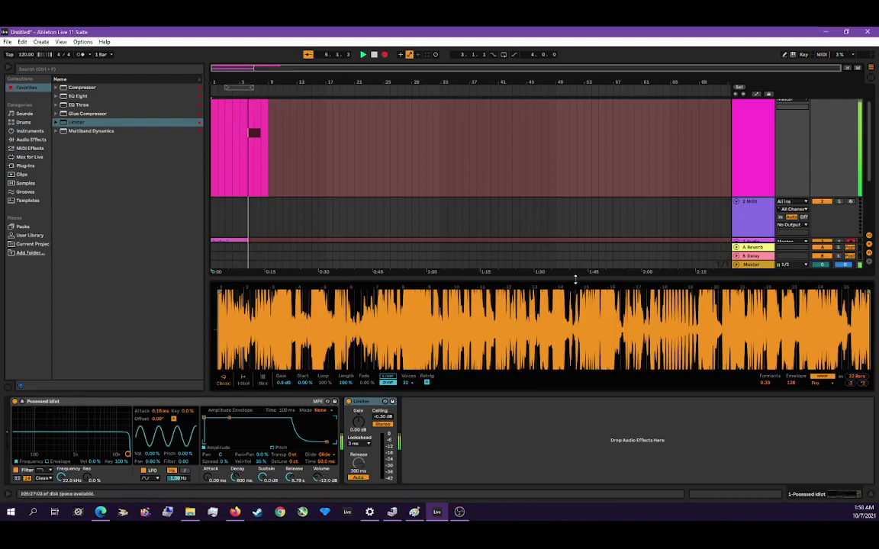
drag(576, 279, 582, 346)
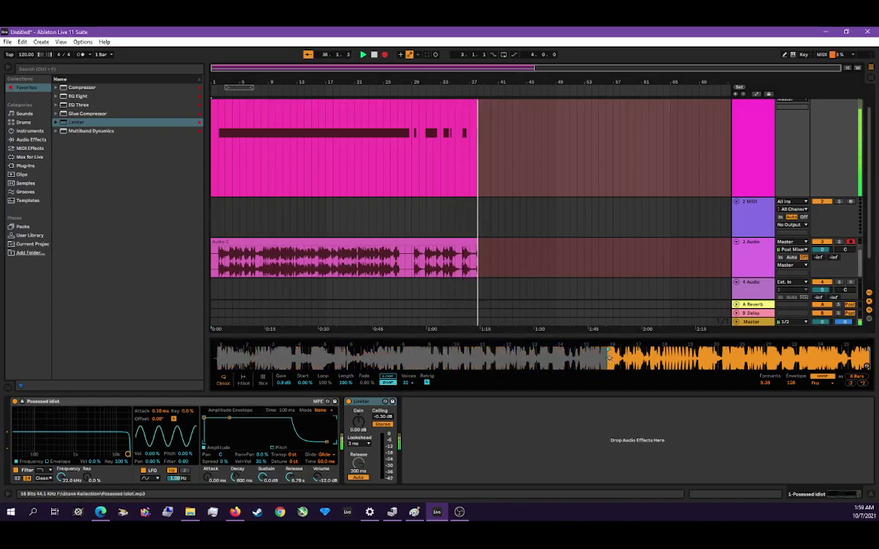
Move the sample's start point back to bar 13 during the take and stop recording at bar 55.
drag(609, 357, 536, 358)
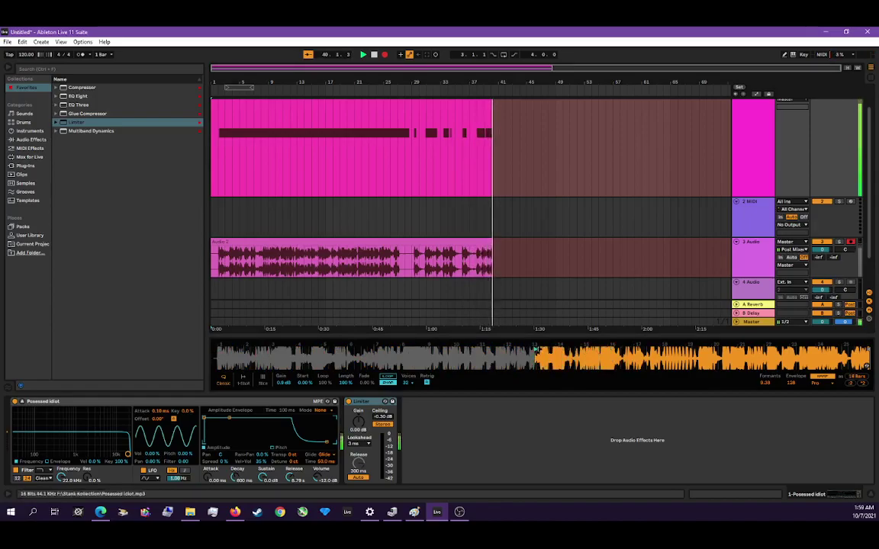
mouse_move(725, 341)
mouse_down()
mouse_move(699, 344)
mouse_move(723, 340)
mouse_up()
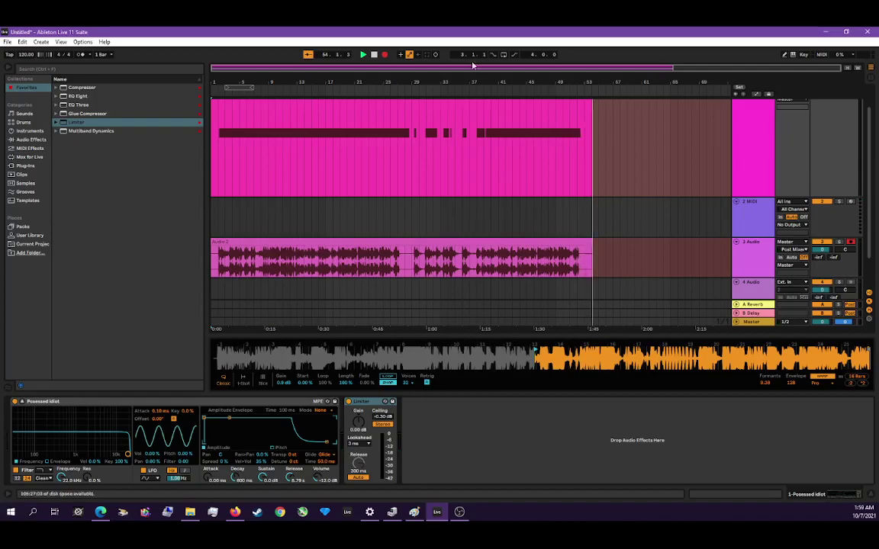
click(374, 55)
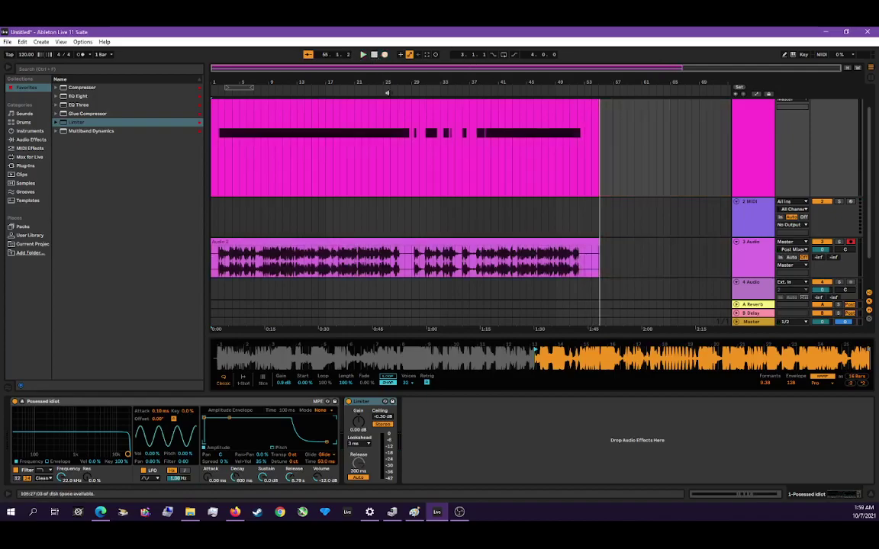
Disarm track 3 Audio, play the arrangement from bar 25, and solo that track.
click(387, 231)
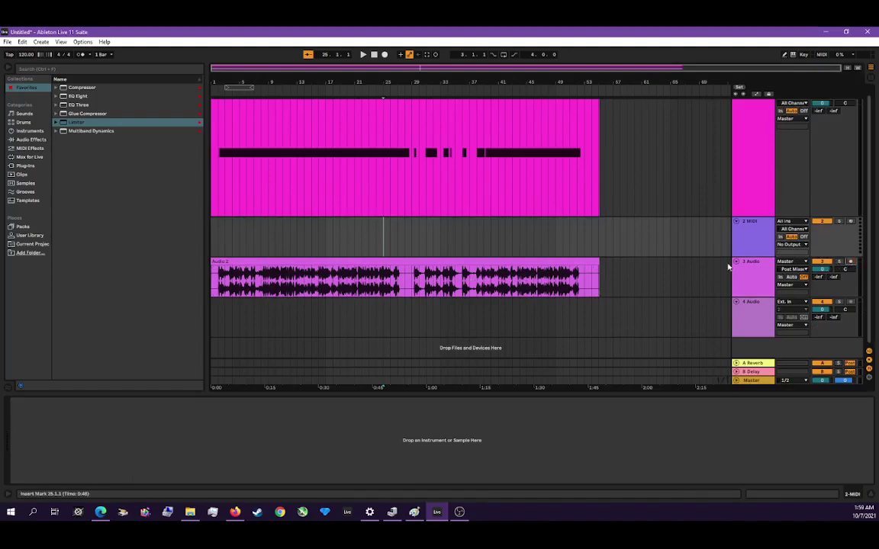
click(362, 54)
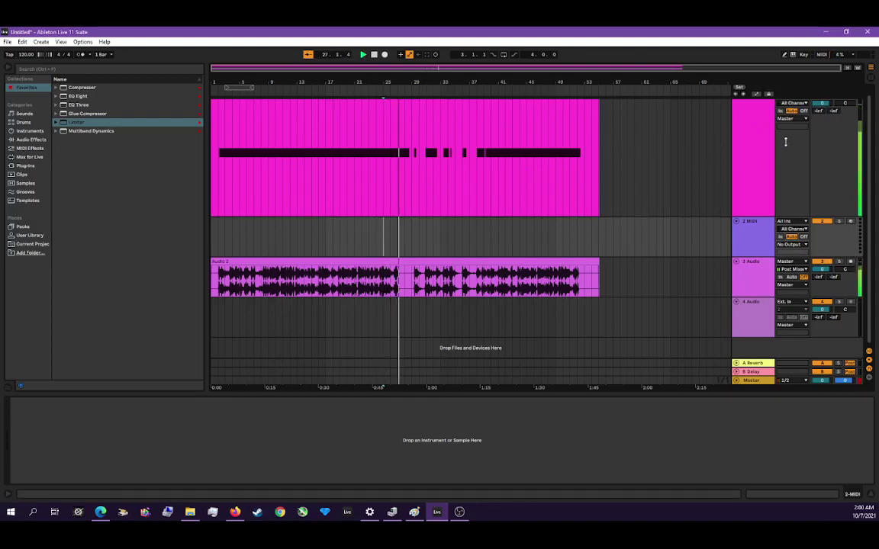
click(840, 262)
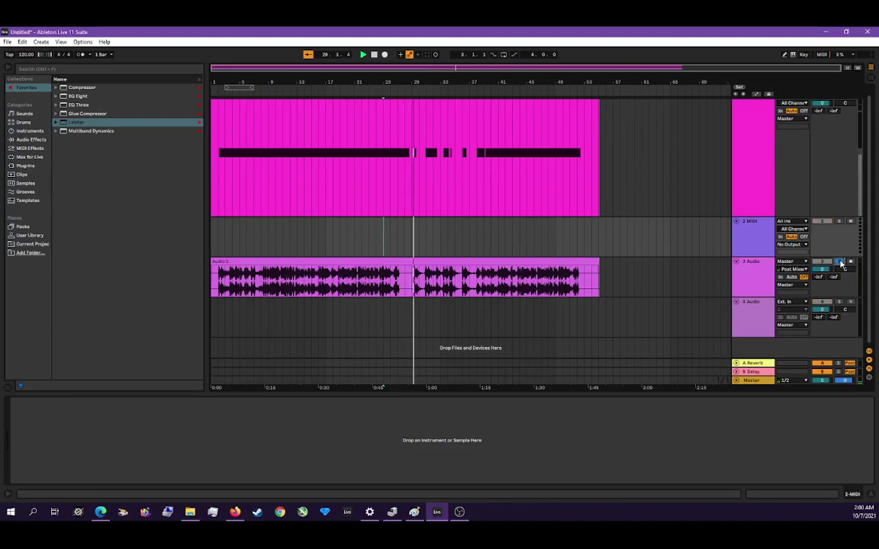
Listen to the soloed audio recording from bar 16 and from bar 38.
click(319, 244)
key(space)
key(space)
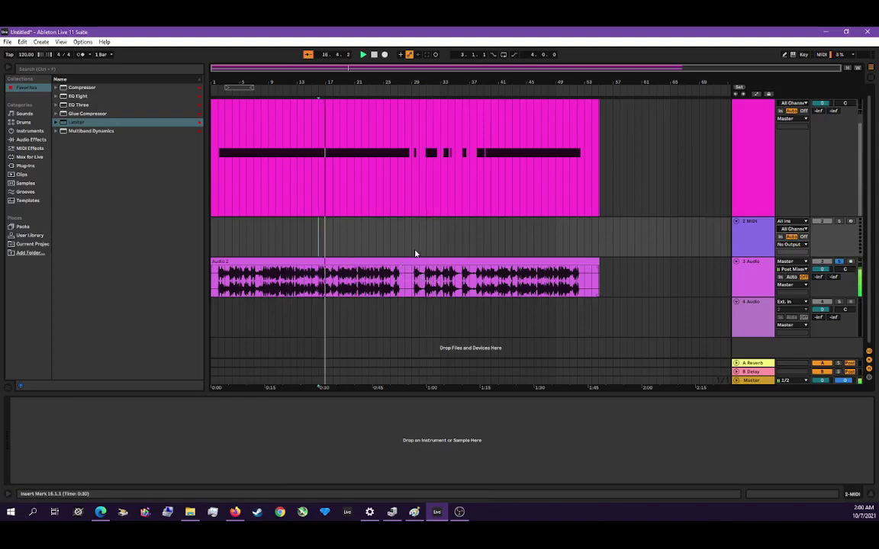
click(477, 254)
key(space)
key(space)
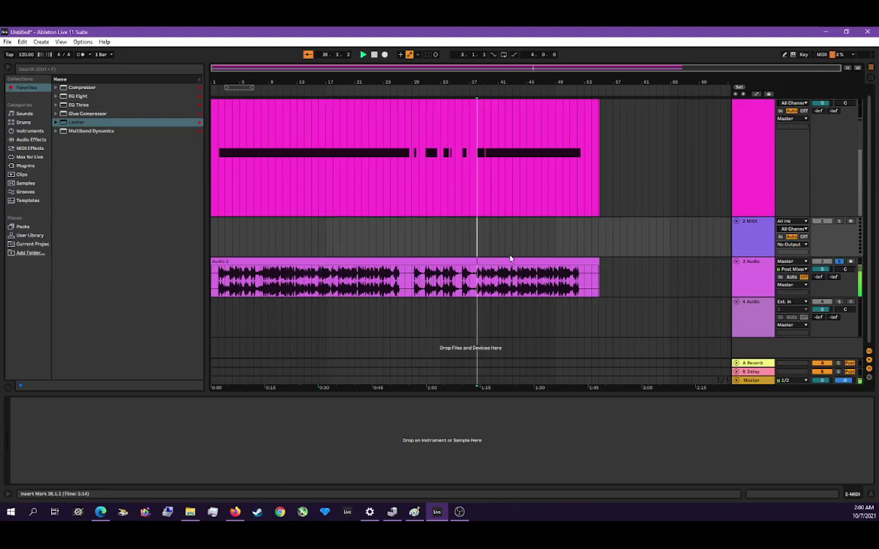
Enlarge the 3 Audio track and split its recorded clip at 44.1.4, after the short hit following beat 44.
drag(741, 297, 742, 374)
scroll(635, 306, down, 1)
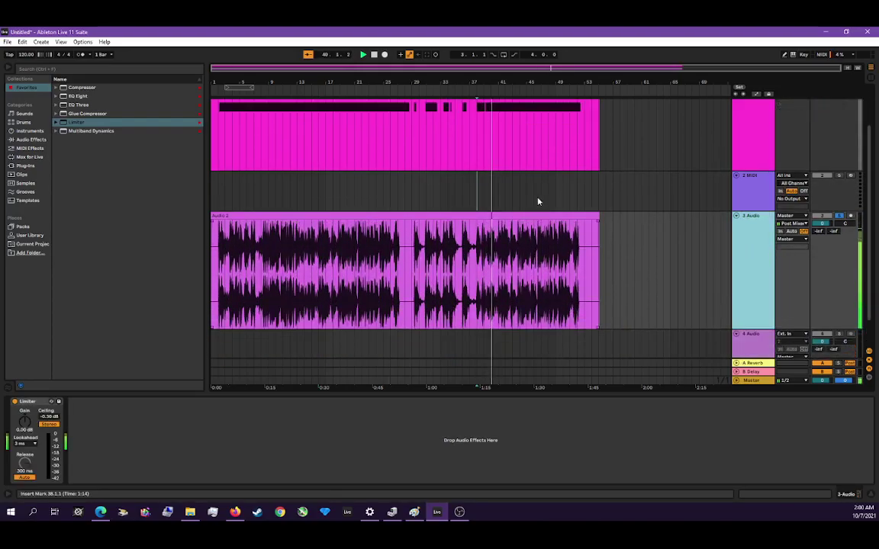
drag(510, 67, 600, 315)
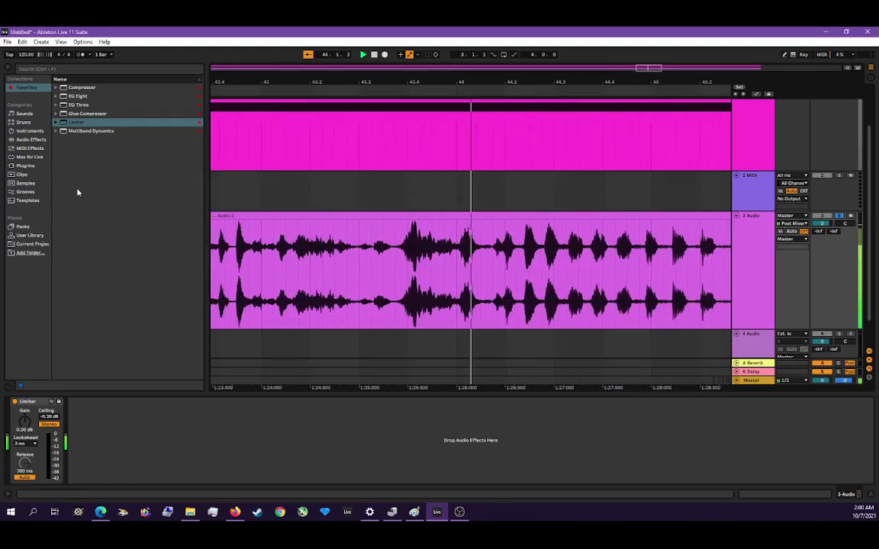
click(384, 287)
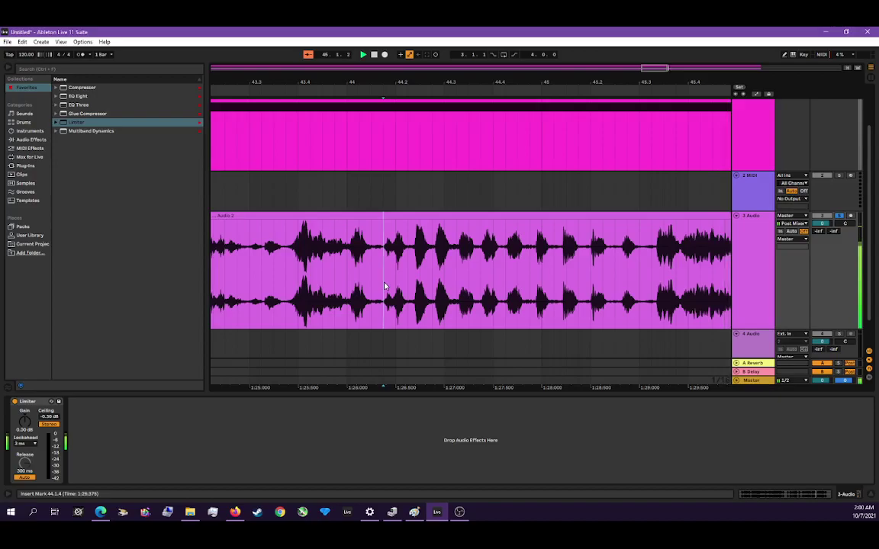
right_click(385, 287)
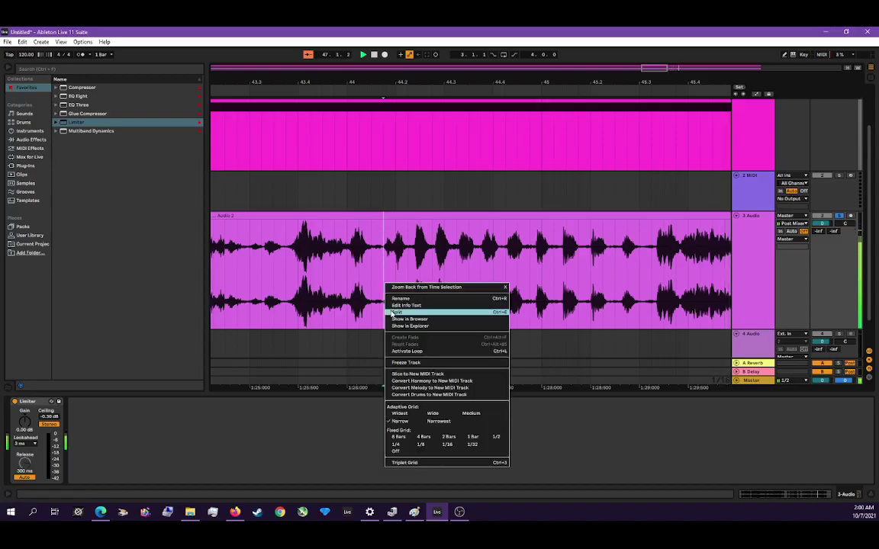
click(393, 312)
key(space)
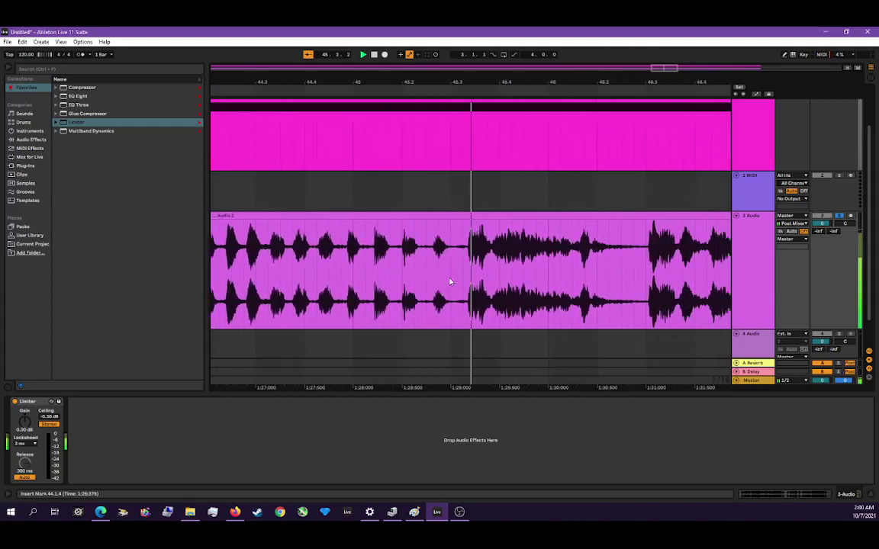
Place the insert marker at about 45.3.2 in the recorded clip and turn off Snap to Grid for free cut placement.
click(406, 273)
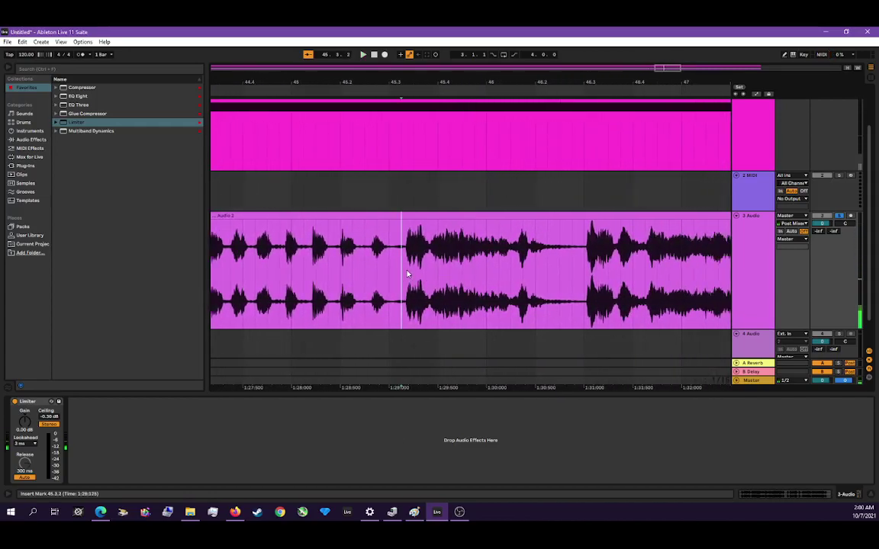
right_click(405, 272)
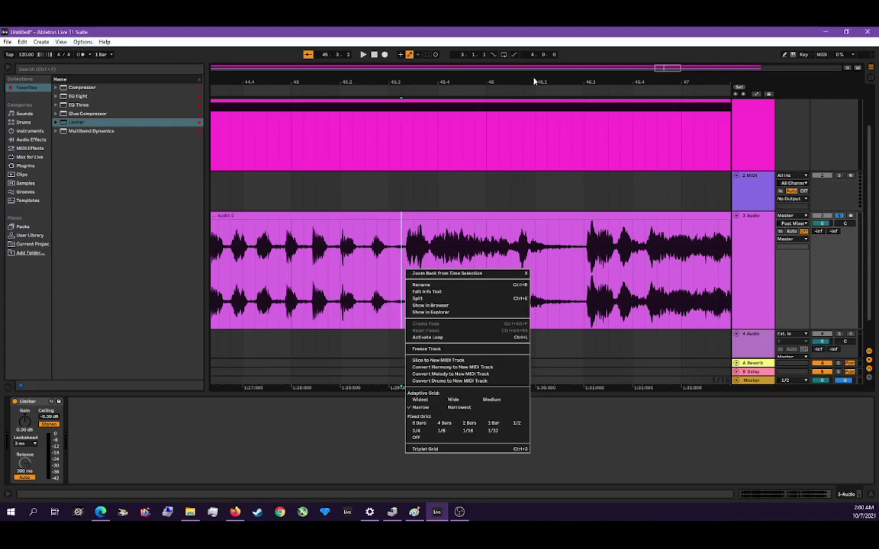
double_click(27, 37)
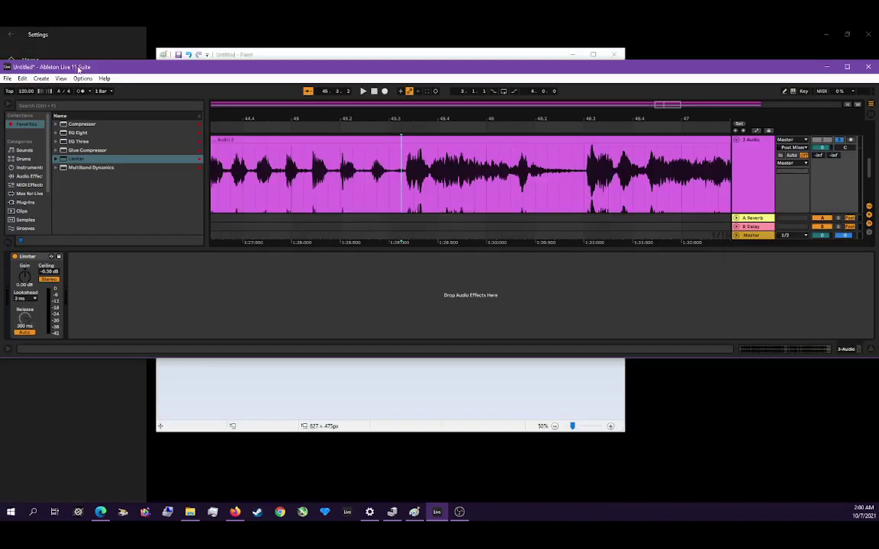
double_click(77, 67)
click(24, 42)
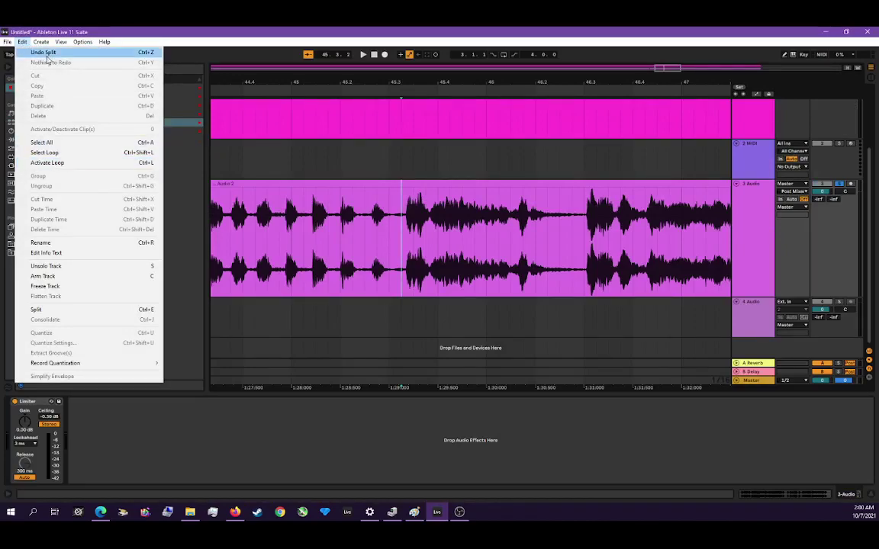
mouse_move(58, 44)
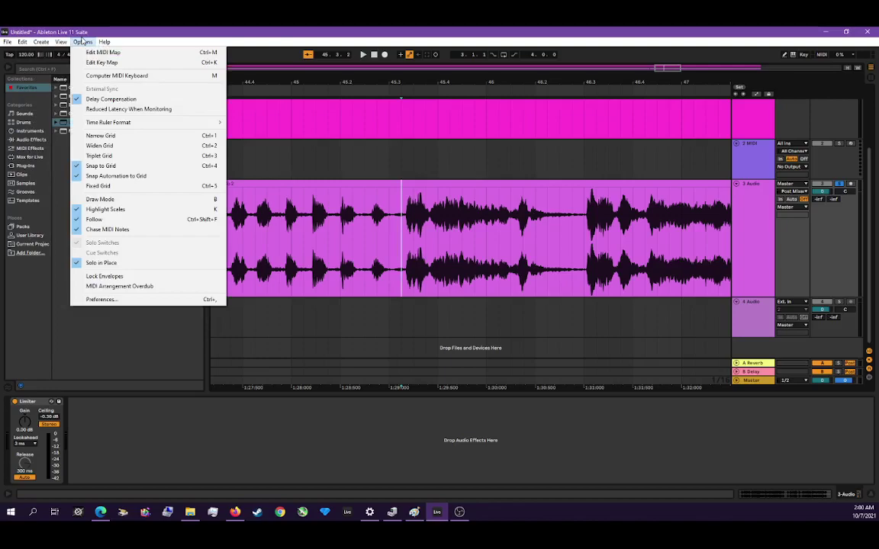
click(102, 167)
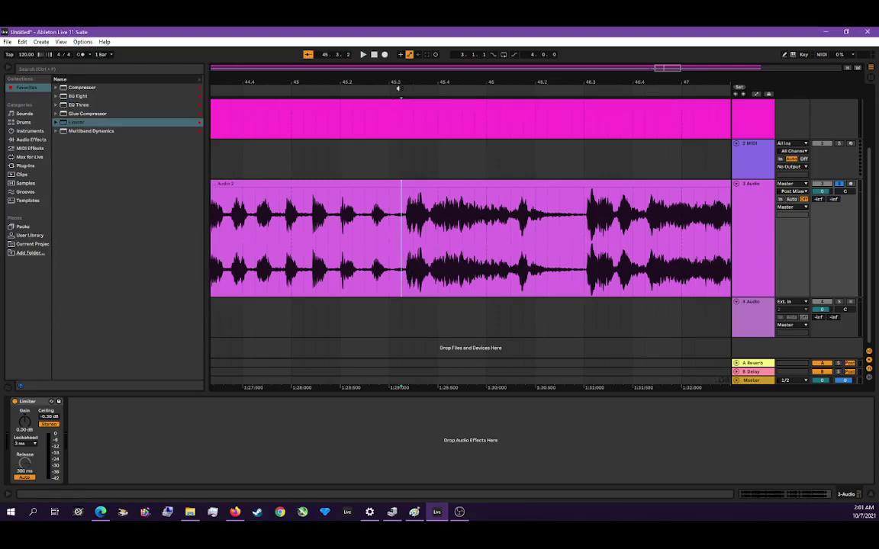
Try to split the recorded clip on 3 Audio at about 19.2.4, just before the burst near beat 19.3.
drag(403, 68, 403, 137)
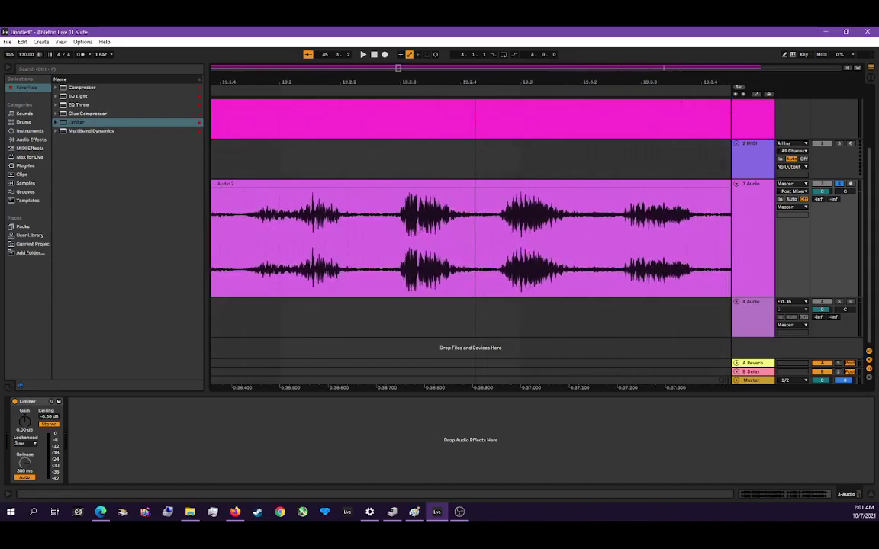
click(498, 222)
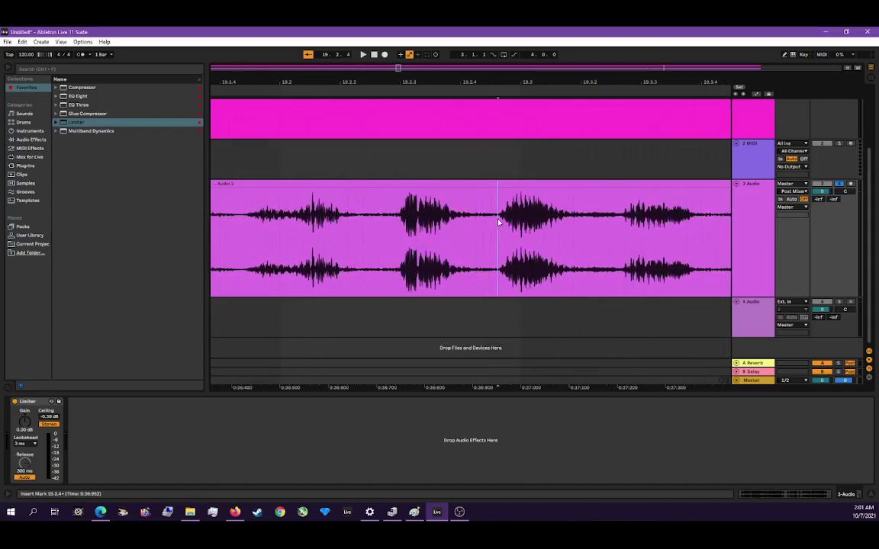
key(space)
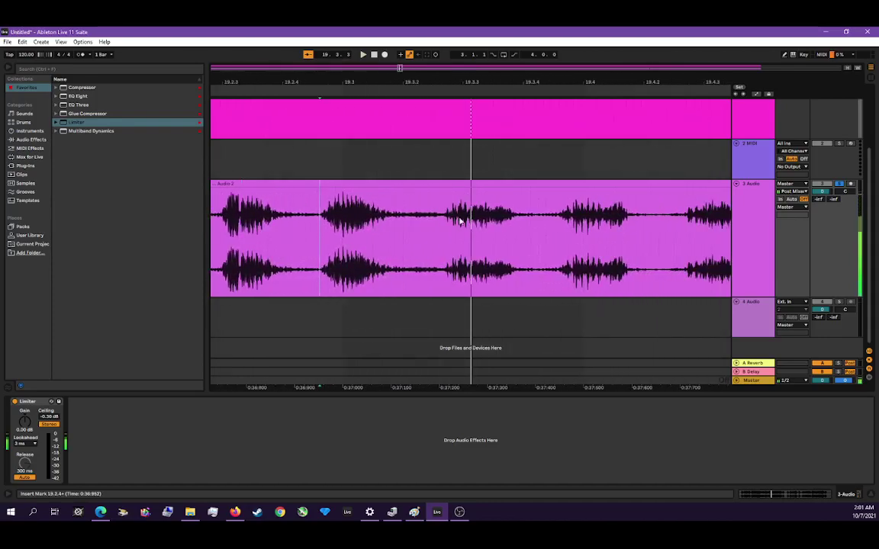
right_click(321, 200)
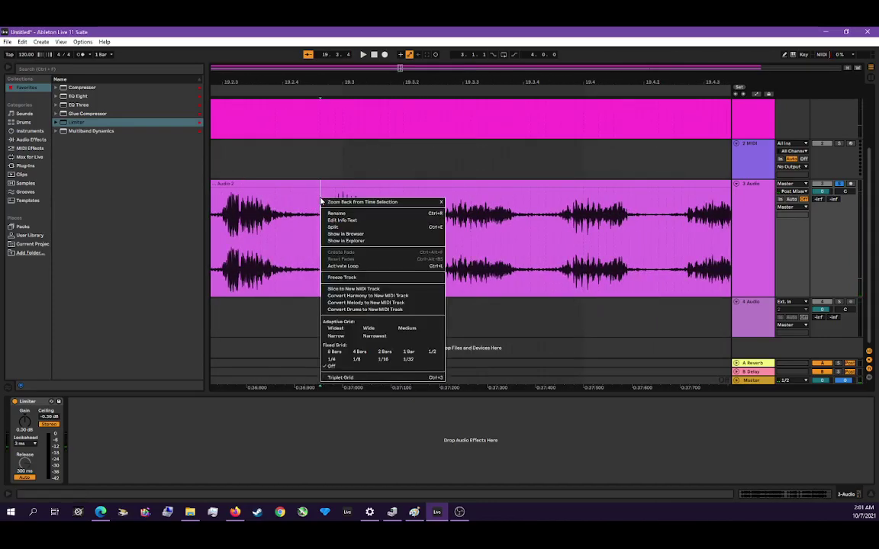
click(341, 227)
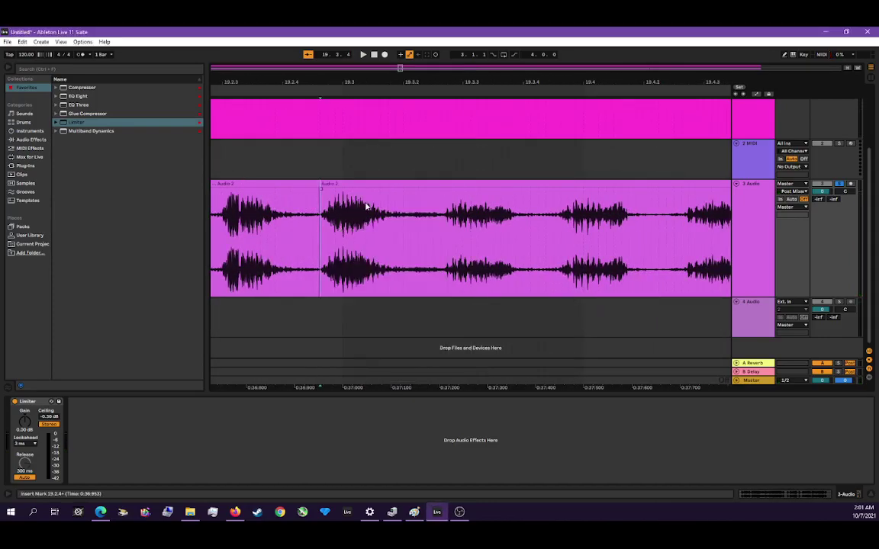
key(minus)
key(minus)
key(minus)
key(minus)
key(minus)
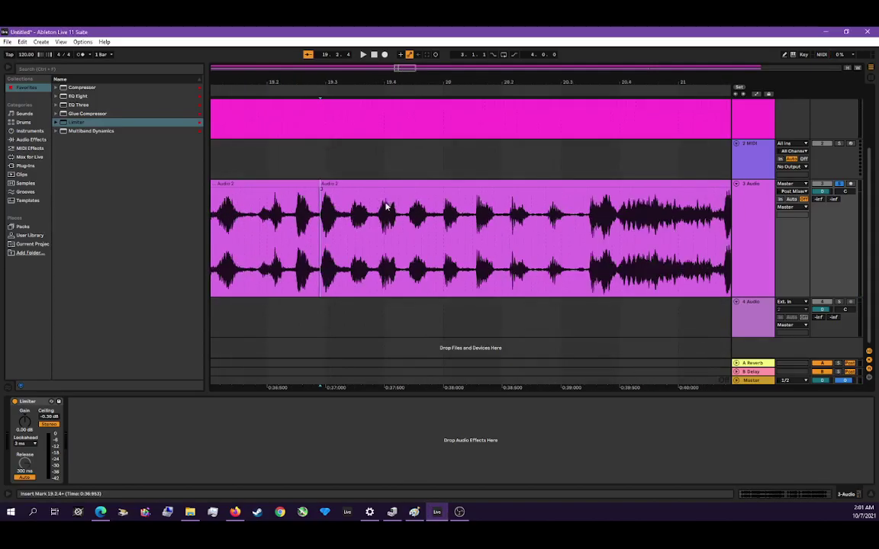
Listen to the recorded phrase around bar 19, from about 18.3.4 and from about 19.2.2, to locate its start and end.
key(space)
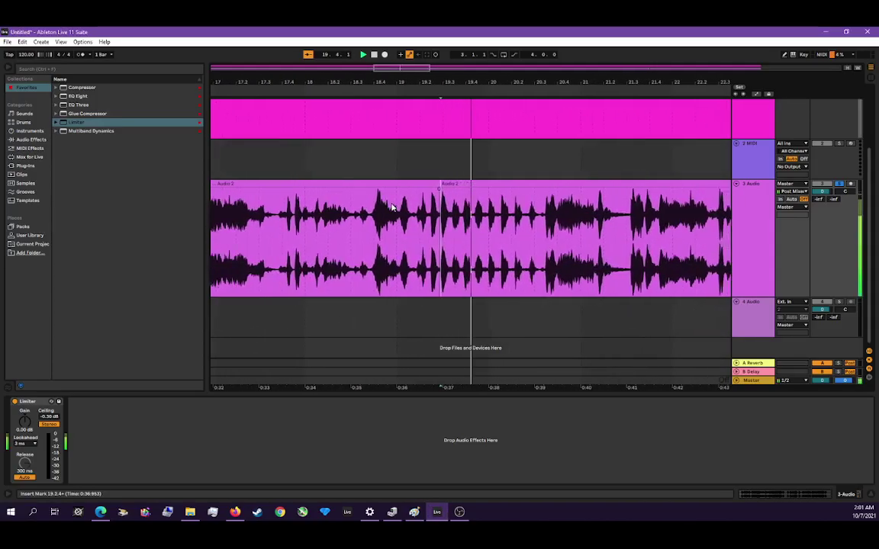
key(space)
click(299, 217)
key(space)
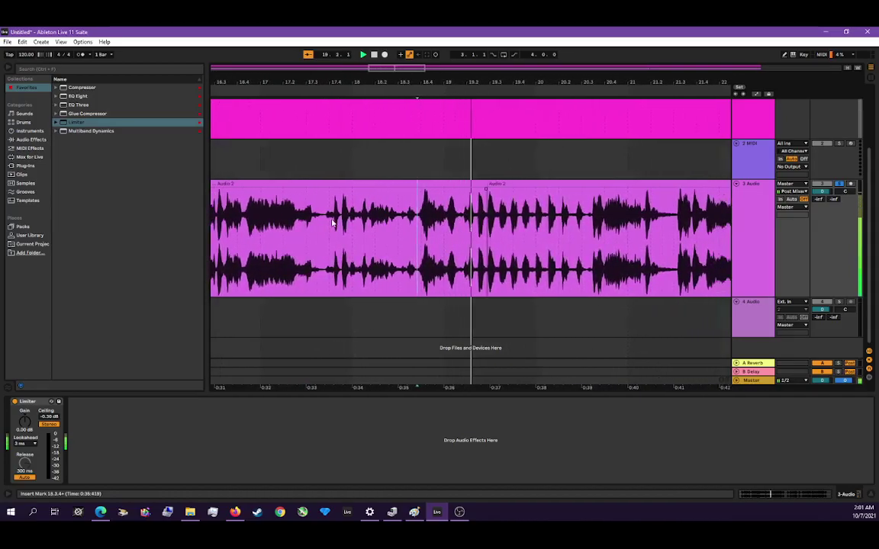
click(408, 215)
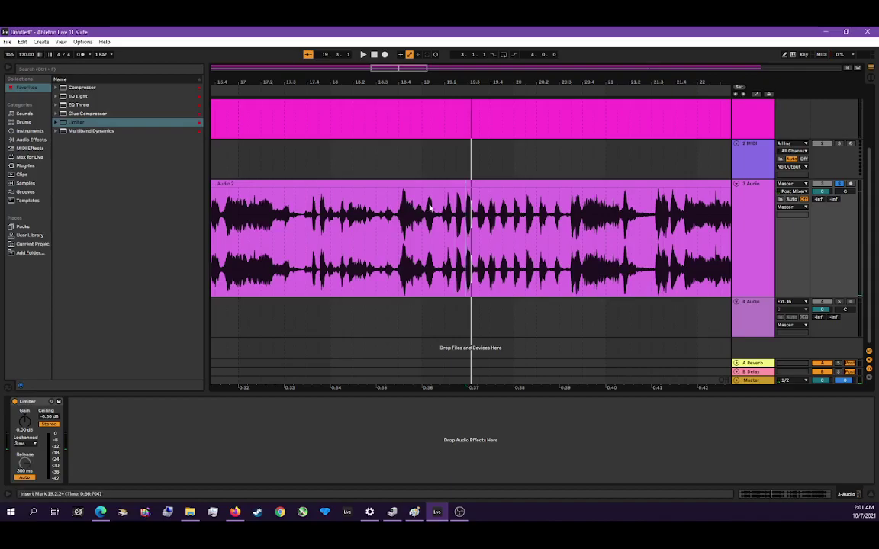
click(456, 207)
key(space)
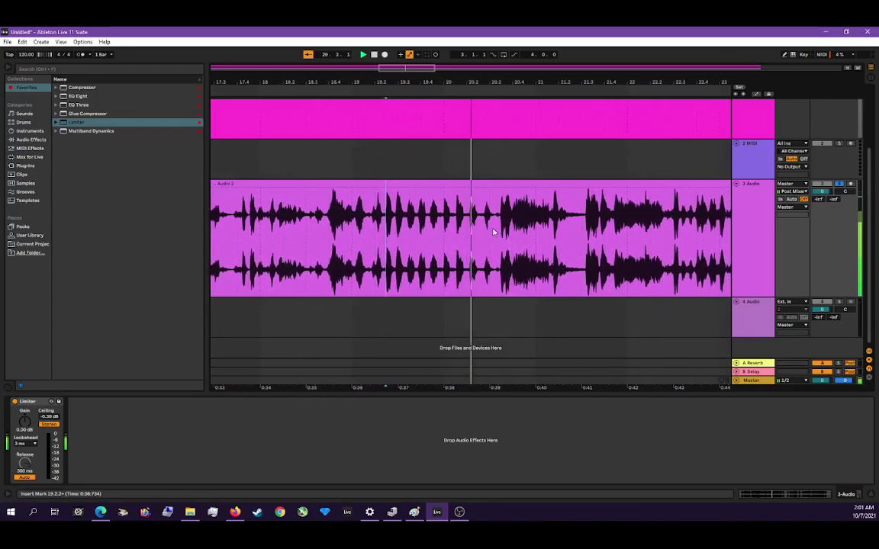
key(space)
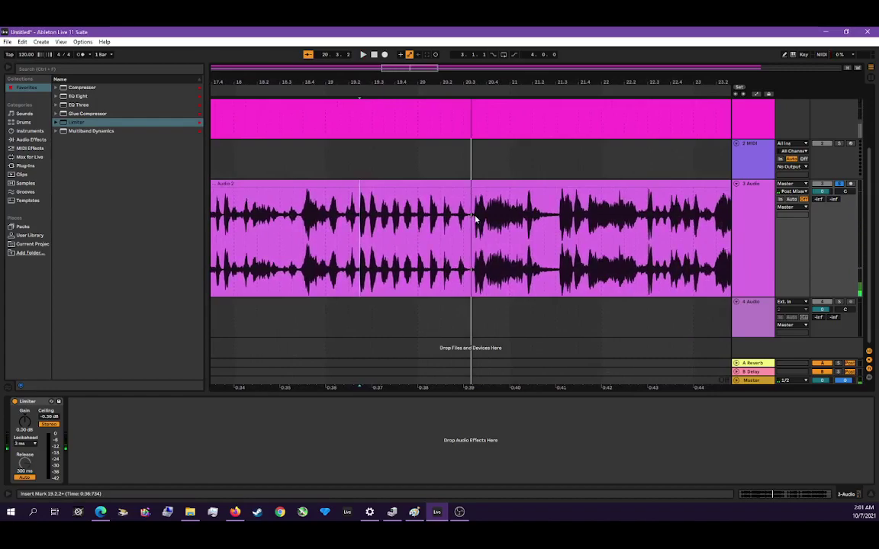
Split the recorded clip at about 20.3.2, where the run of short pulses ends and the sustained sound begins.
click(473, 220)
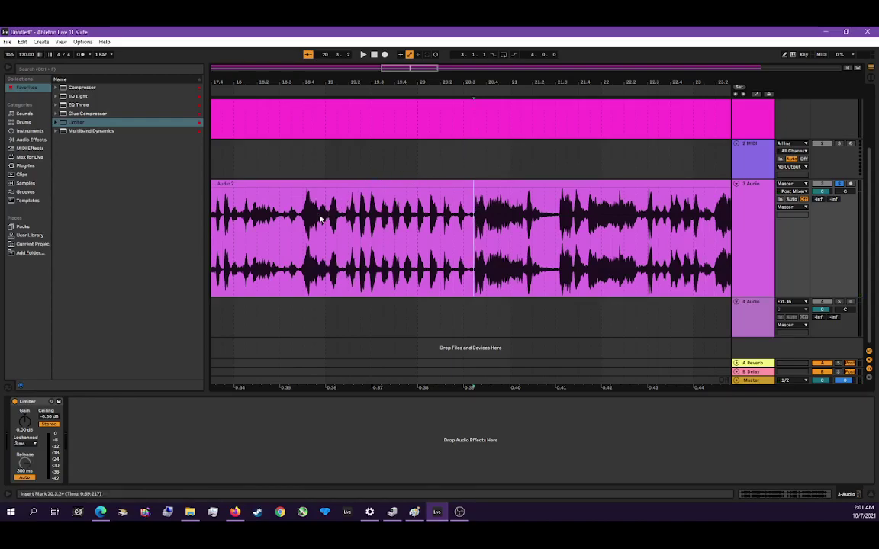
right_click(473, 195)
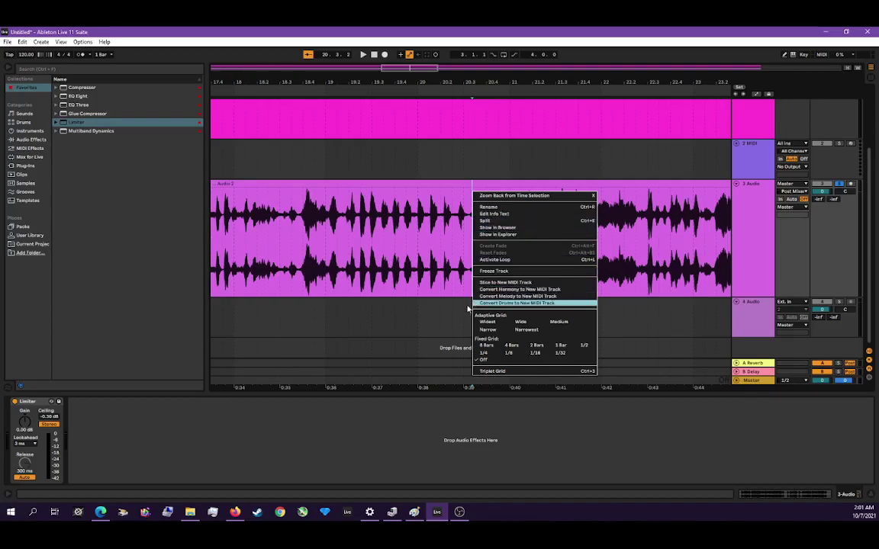
click(468, 215)
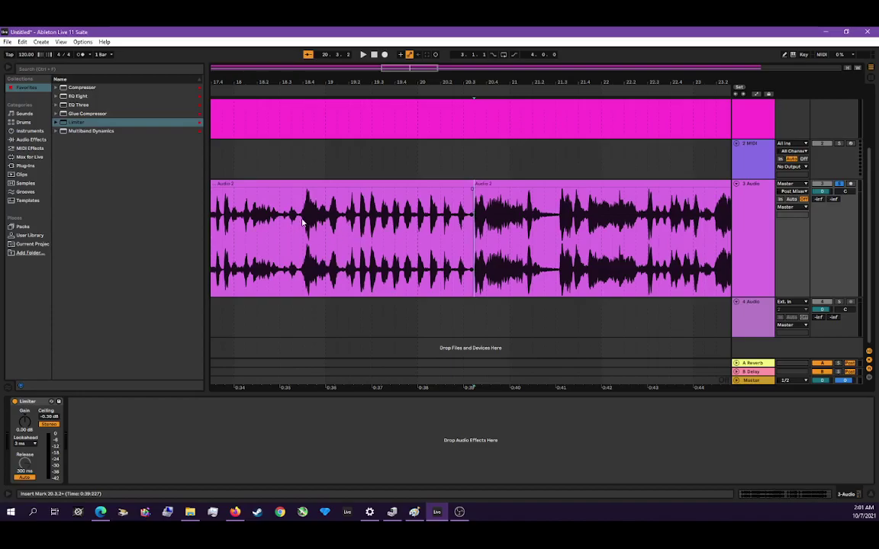
Split the recorded clip at about 19.1.4, before the run of short pulses, and play the isolated piece.
key(space)
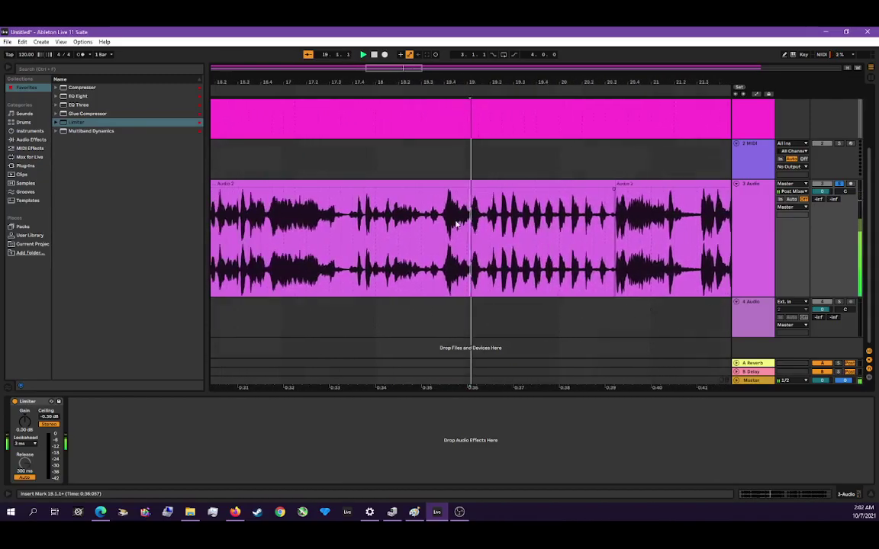
key(space)
click(439, 222)
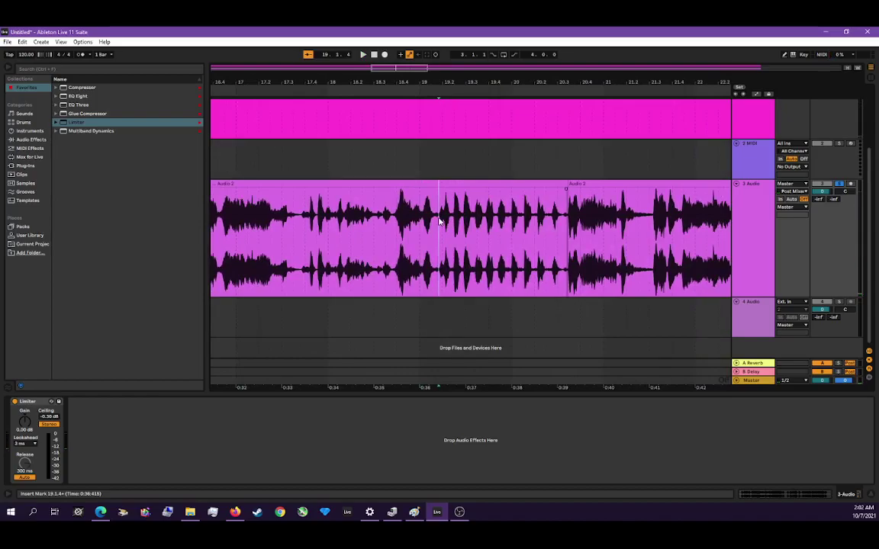
key(space)
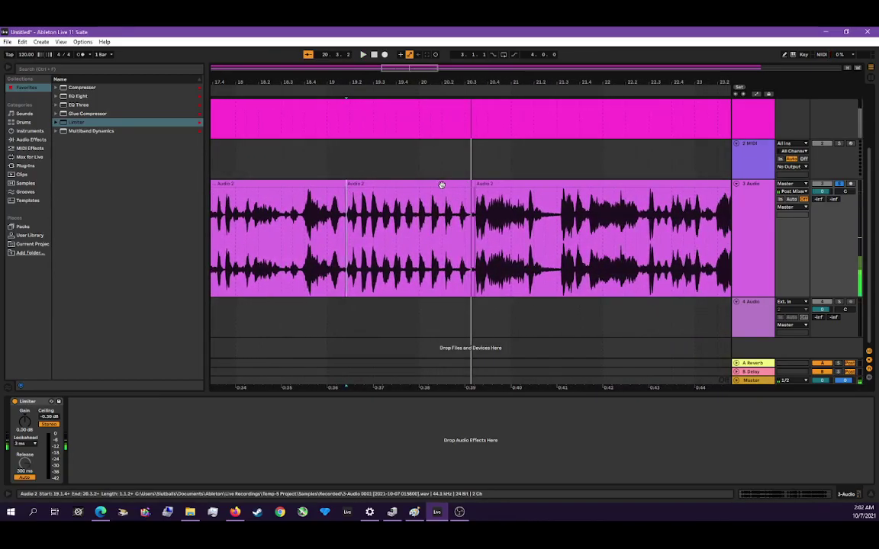
Copy the isolated piece from 19.1.4 to 20.3.2 and paste it onto 4 Audio at the same position.
click(439, 184)
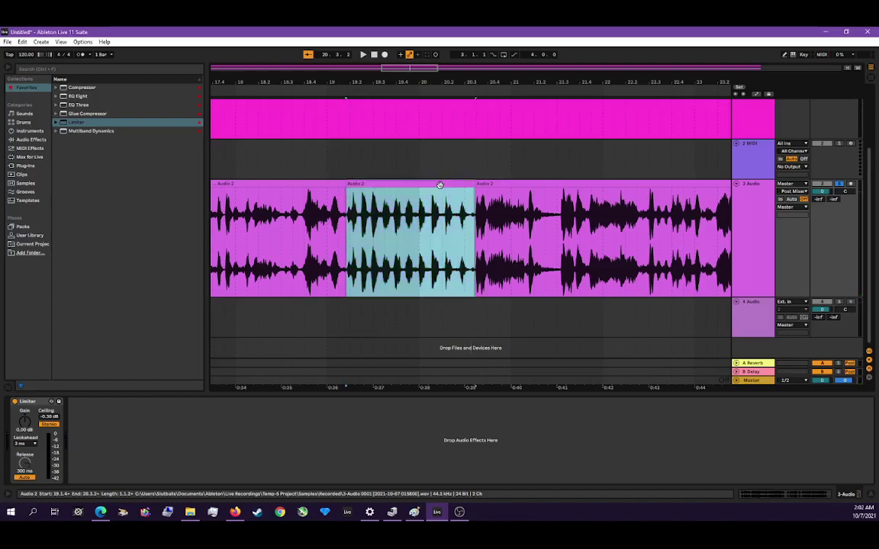
right_click(440, 186)
click(452, 198)
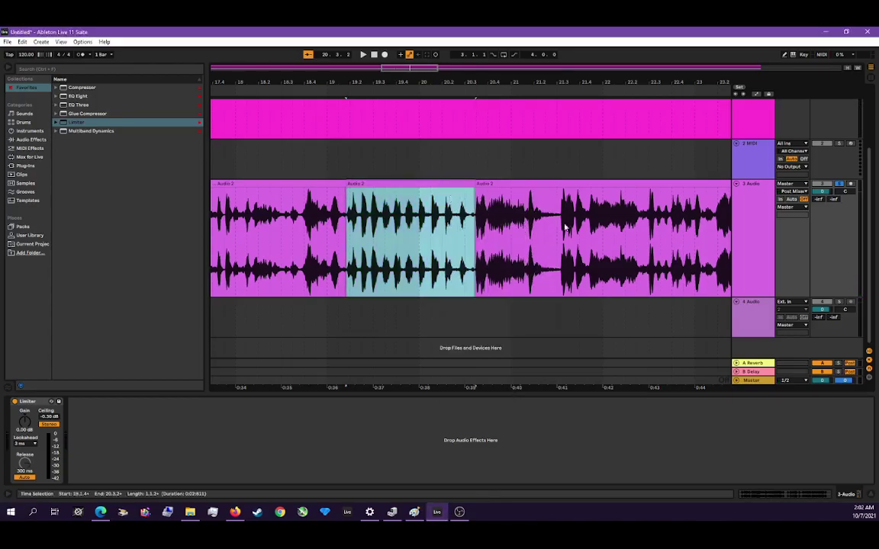
right_click(366, 315)
click(376, 319)
Play on past the copied piece and split the following clip on 3 Audio at about 21.3.1, before the next attack.
key(space)
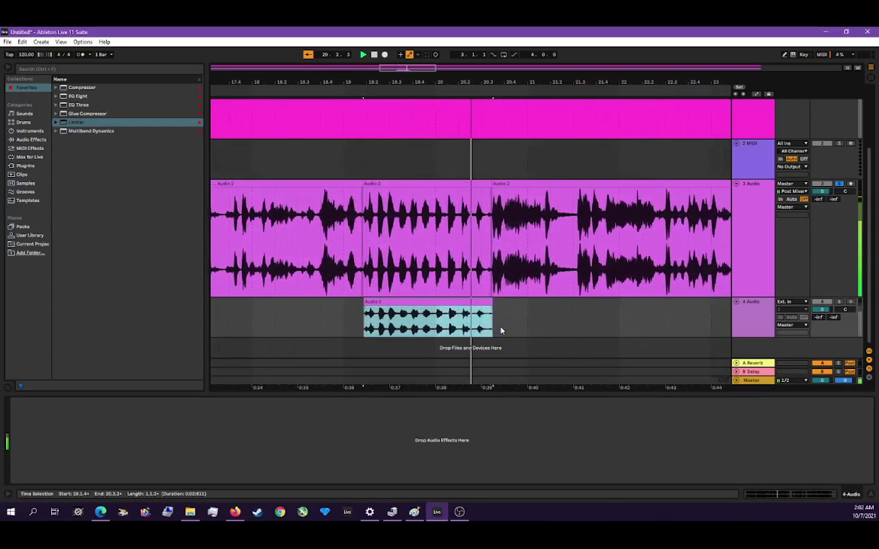
click(481, 275)
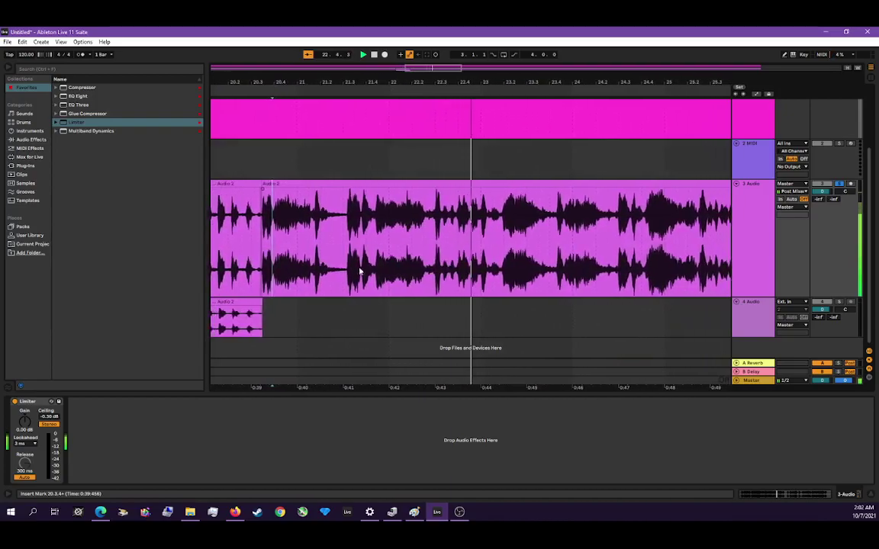
key(space)
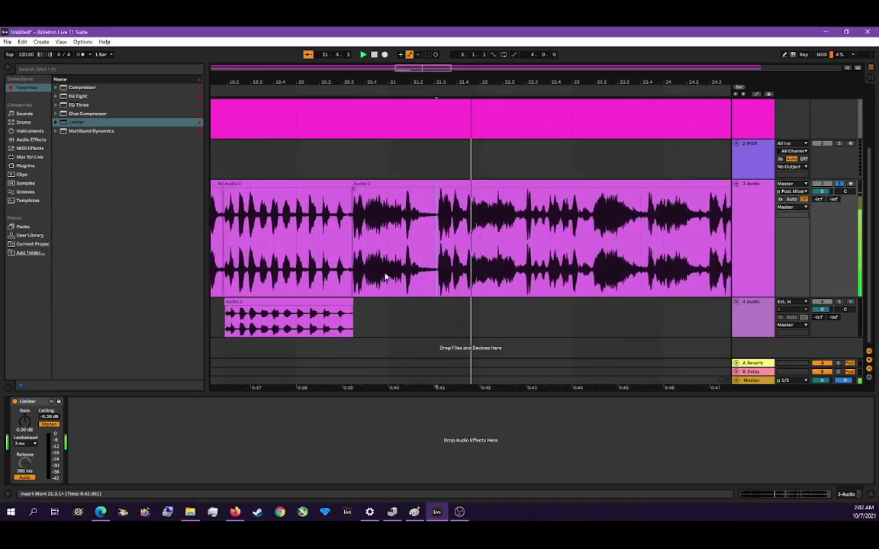
key(space)
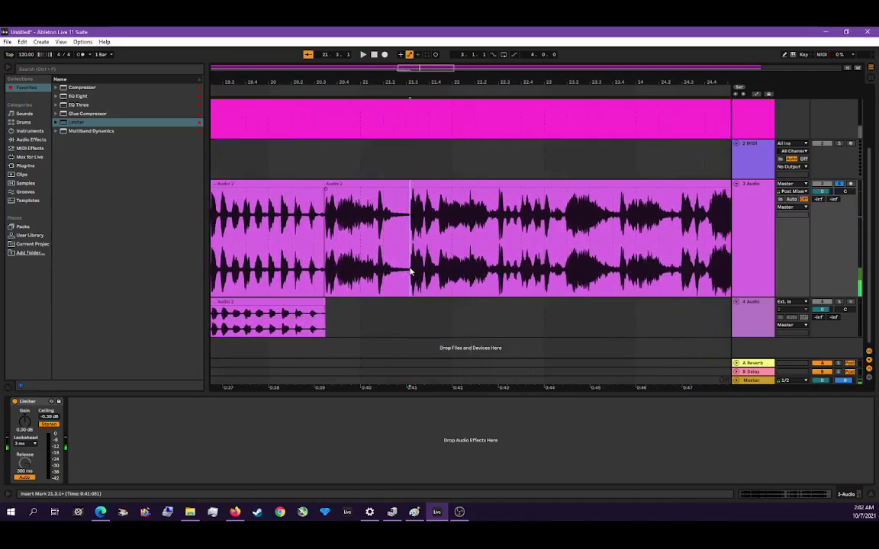
right_click(410, 271)
click(427, 309)
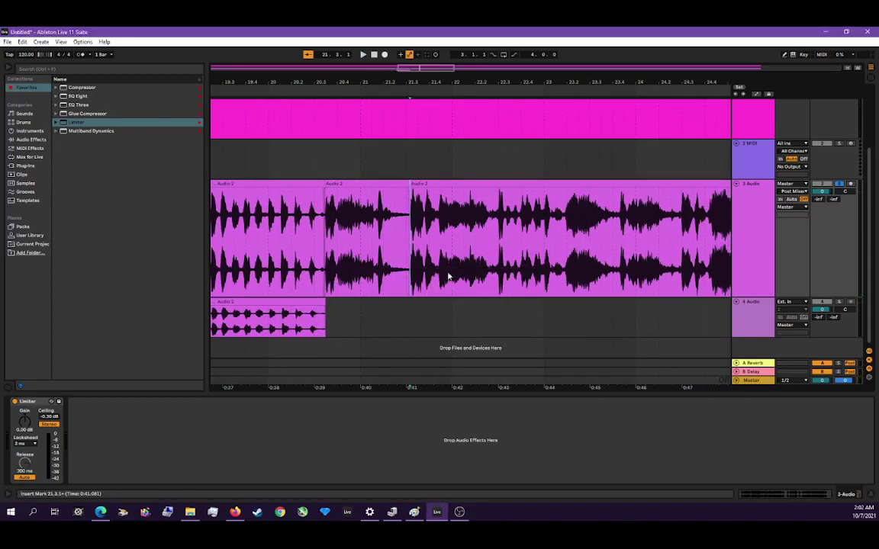
Play the remaining recording on 3 Audio and split the clip at about 22.3.4.
key(space)
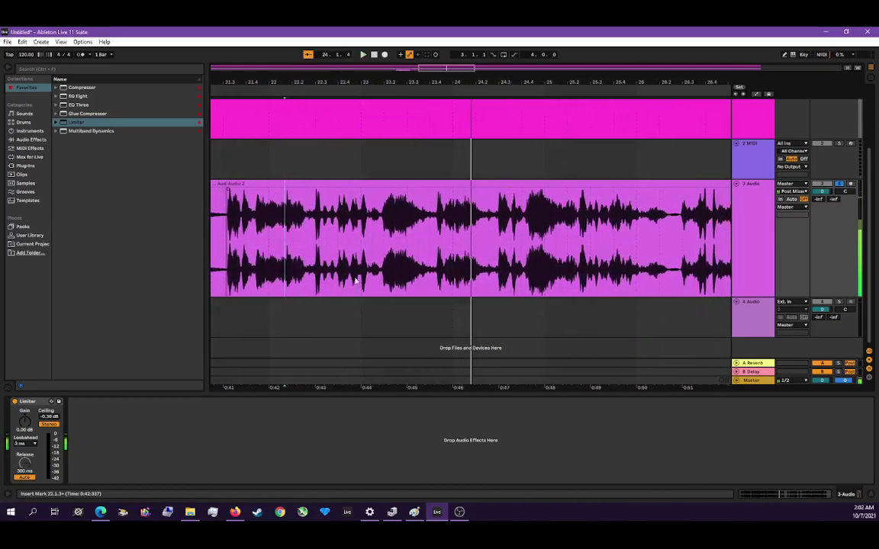
key(space)
click(413, 276)
key(space)
key(space)
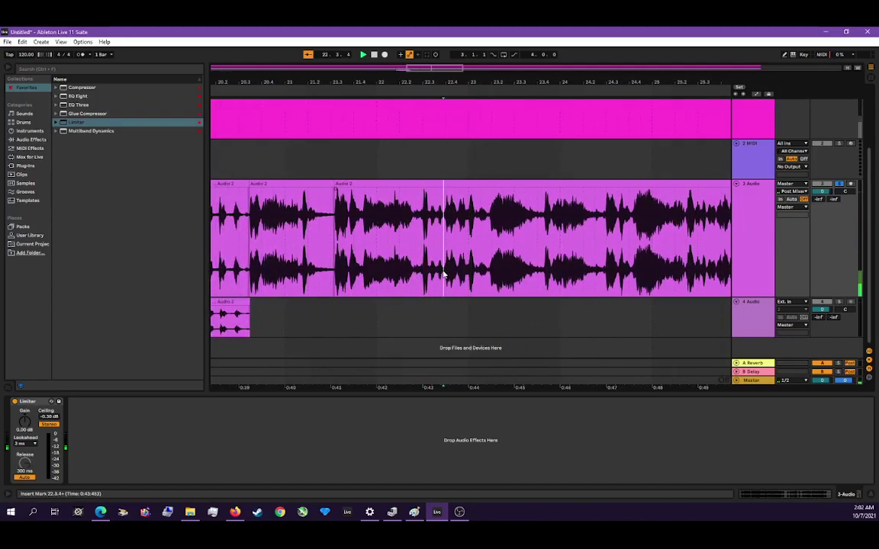
right_click(382, 279)
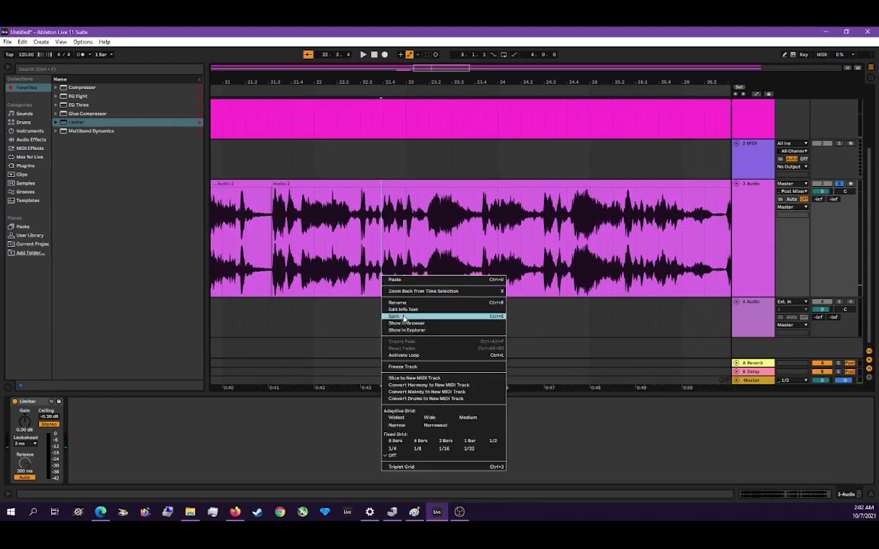
click(412, 309)
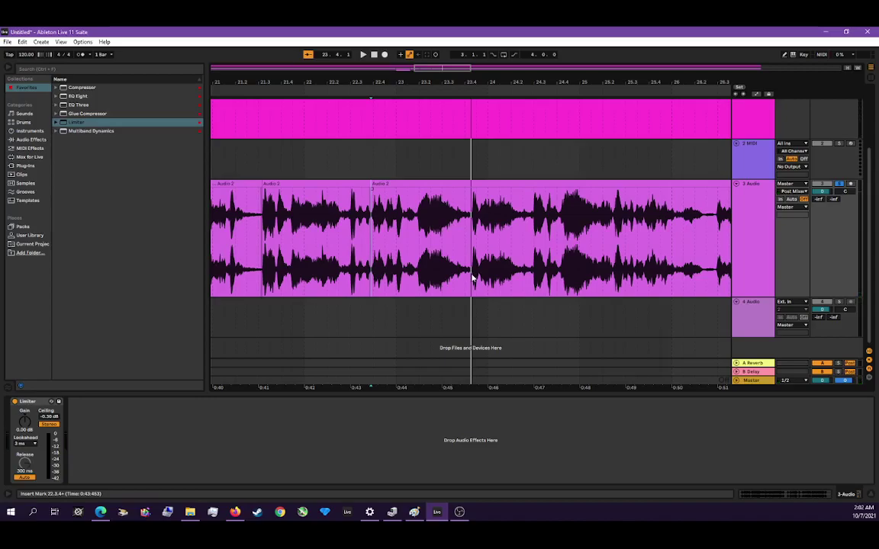
Split the recorded clip on 3 Audio at about 23.4.2 and again at about 24.2.4, before each new attack.
right_click(472, 278)
click(484, 314)
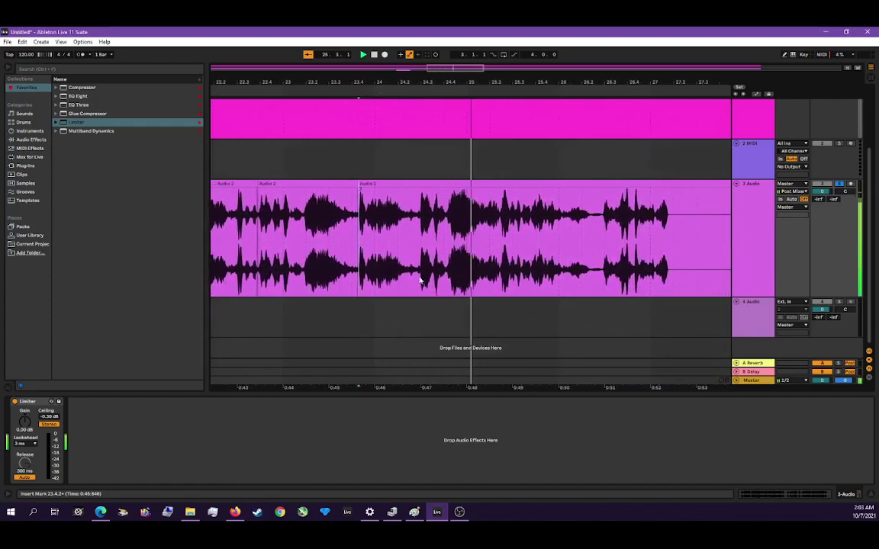
key(space)
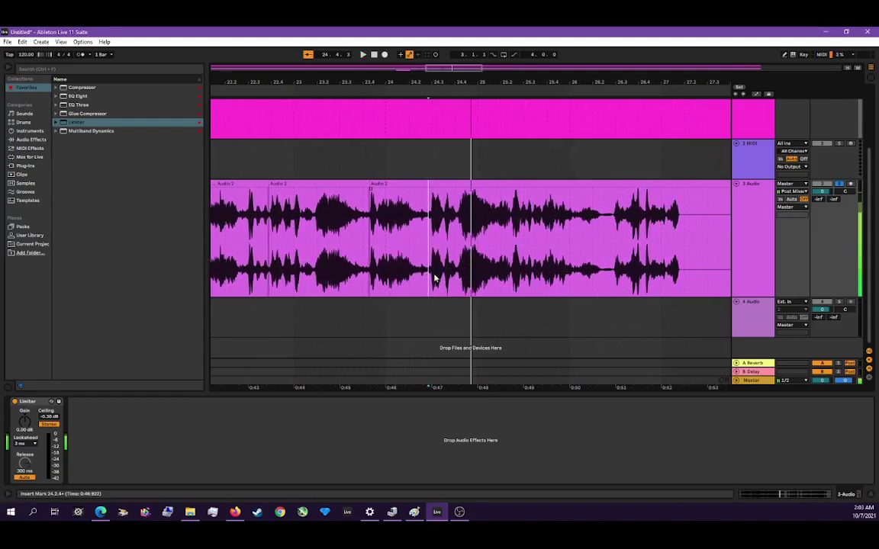
right_click(428, 276)
right_click(429, 265)
right_click(428, 263)
right_click(428, 255)
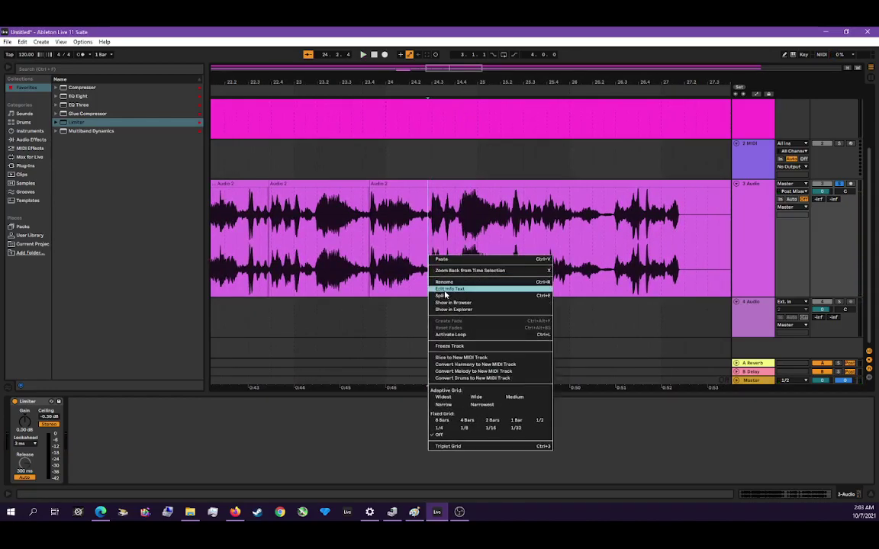
click(446, 296)
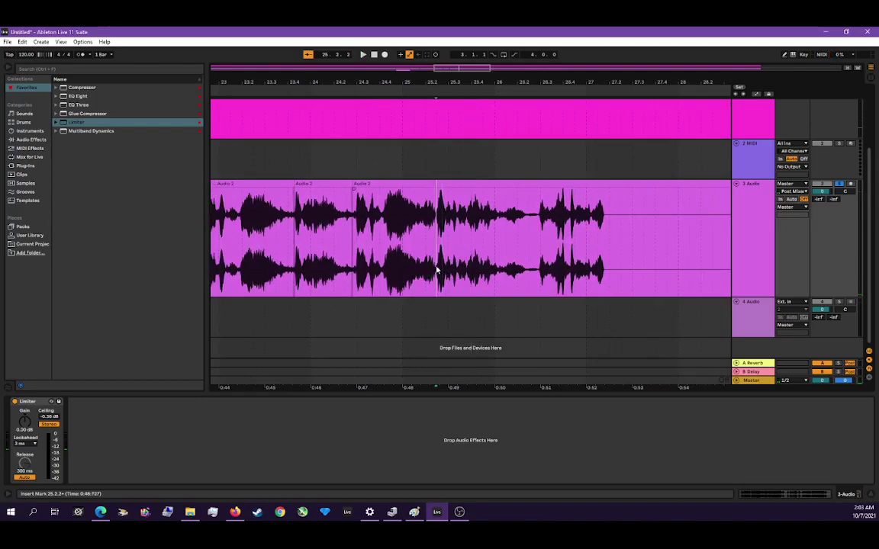
Split the recorded clip at about 25.2.2 and, checking the waveform up close, again at about 26.1.1.
right_click(437, 269)
click(450, 300)
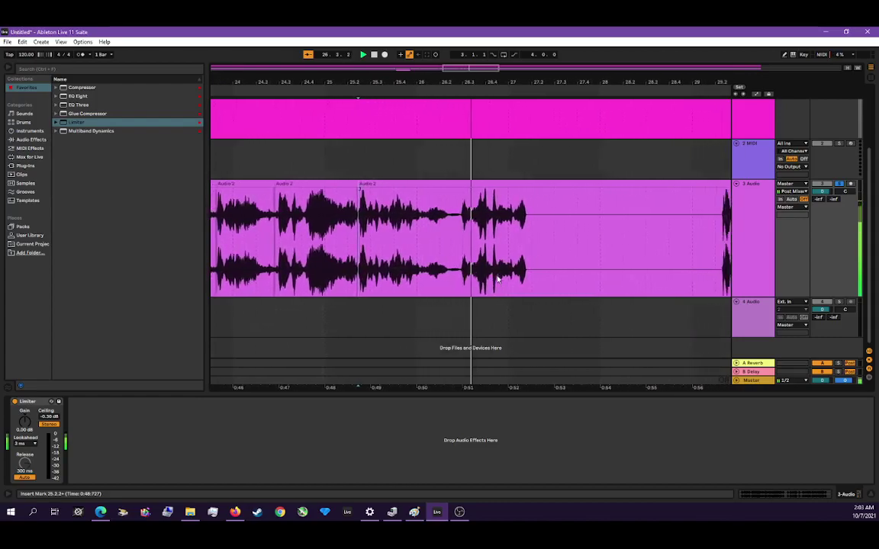
click(381, 275)
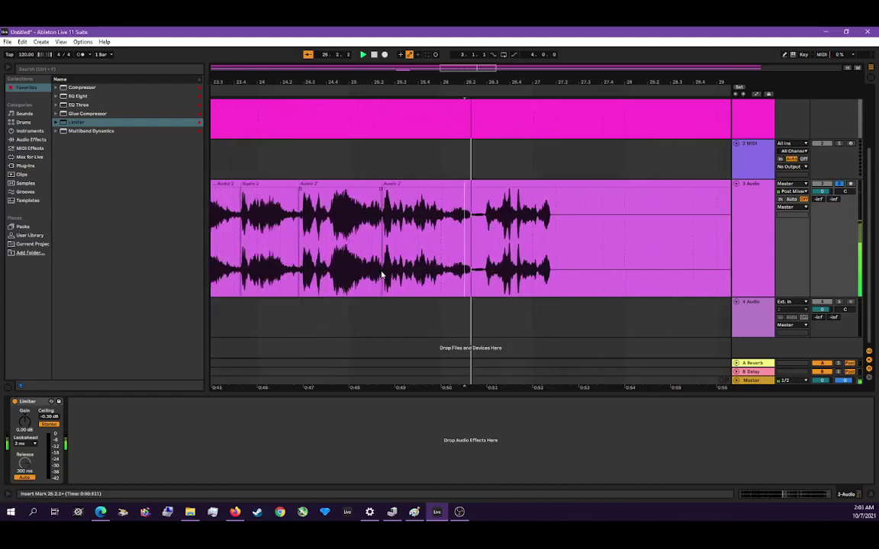
click(408, 277)
key(space)
key(space)
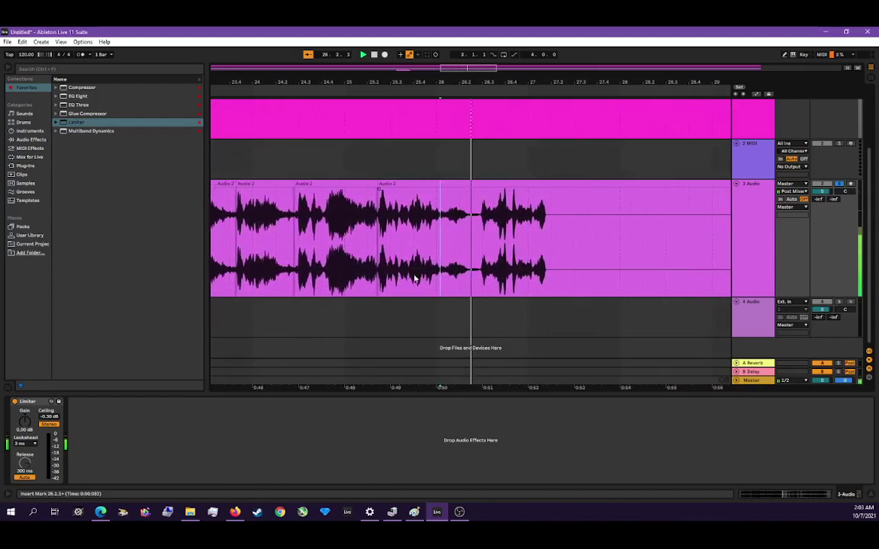
right_click(430, 279)
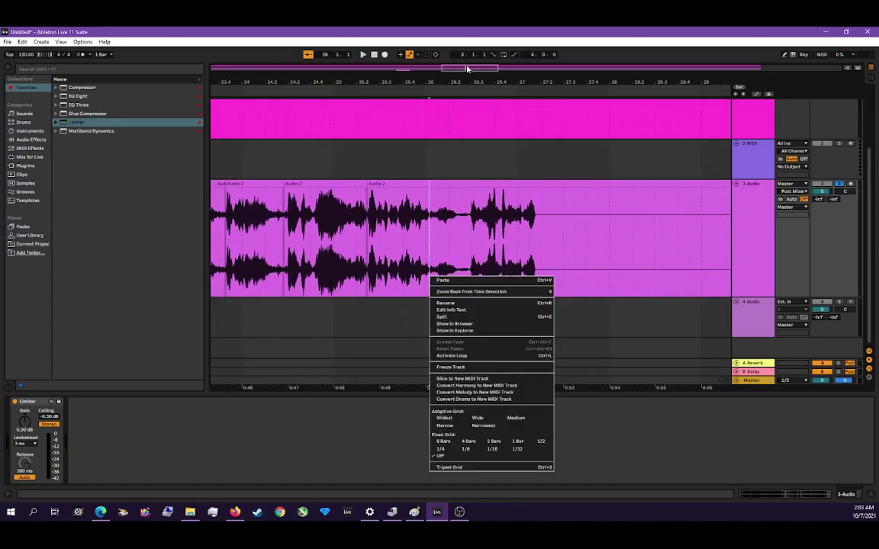
click(466, 69)
drag(466, 69, 381, 162)
scroll(338, 178, left, 5)
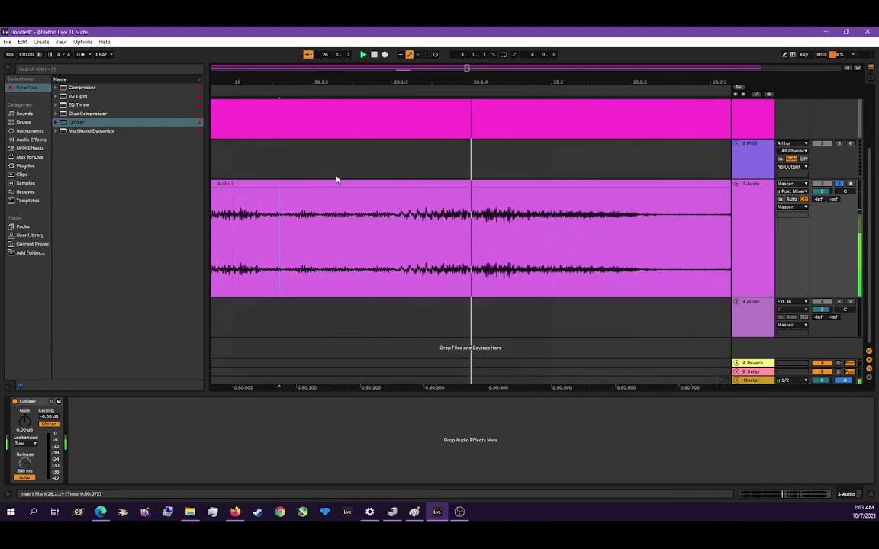
right_click(355, 257)
click(363, 295)
key(space)
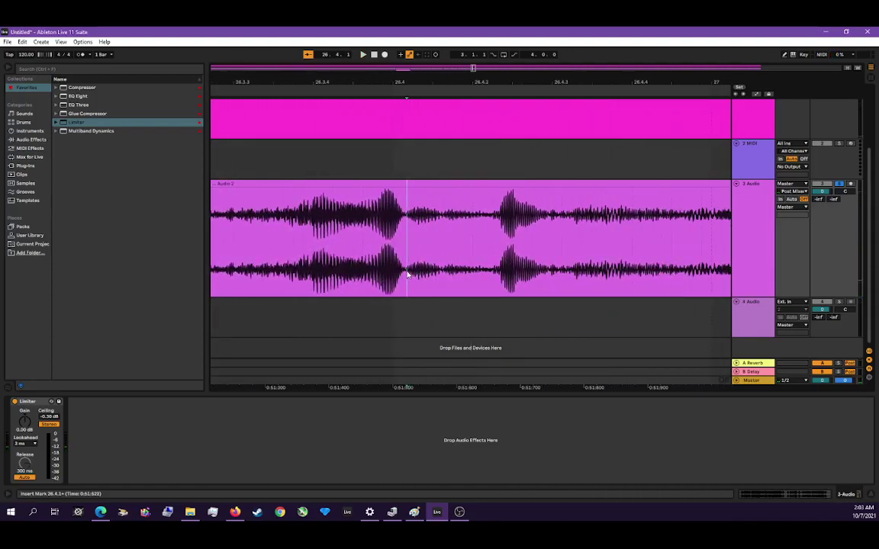
Play the section around 26.4 and split the recorded clip at about 26.3.2, before the louder swell.
click(277, 93)
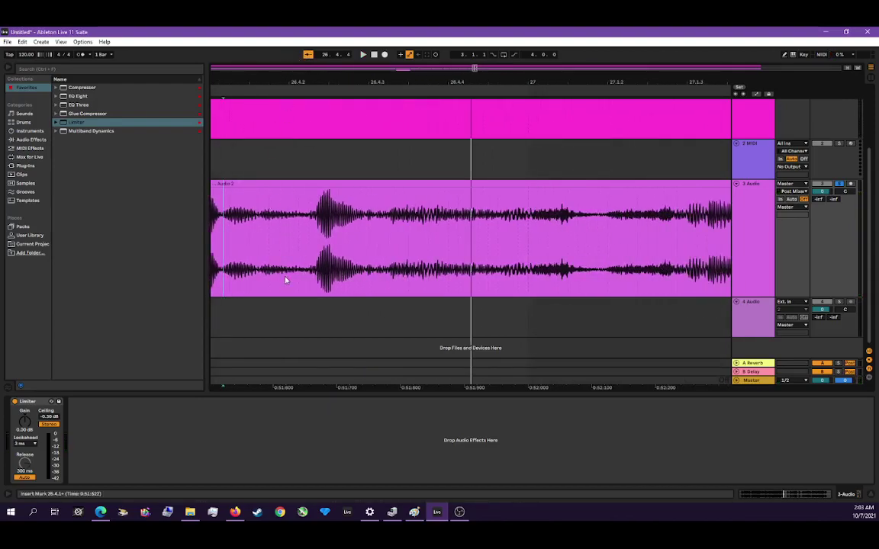
drag(236, 388, 530, 393)
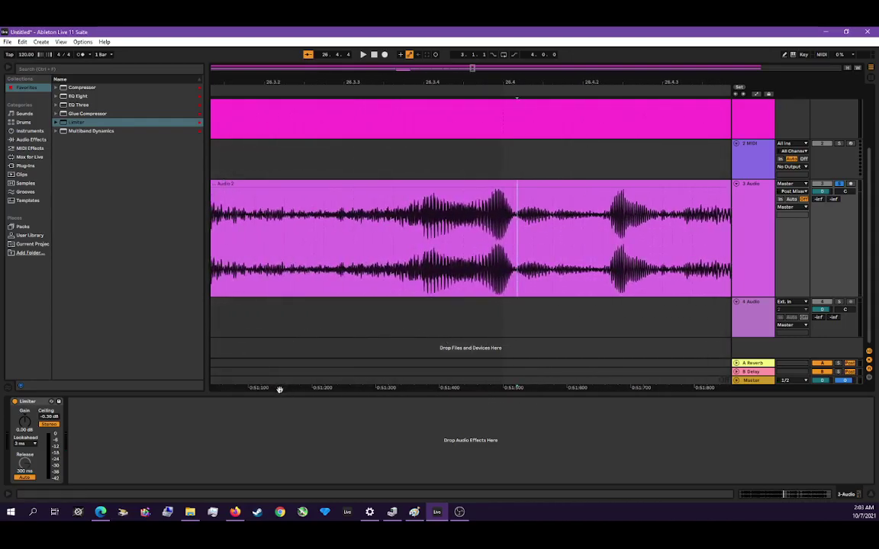
drag(279, 389, 548, 389)
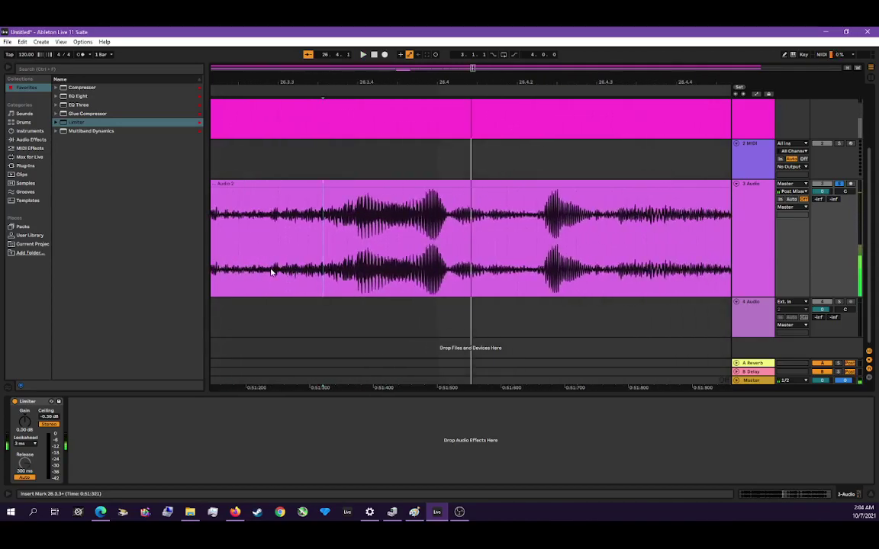
right_click(228, 274)
click(250, 314)
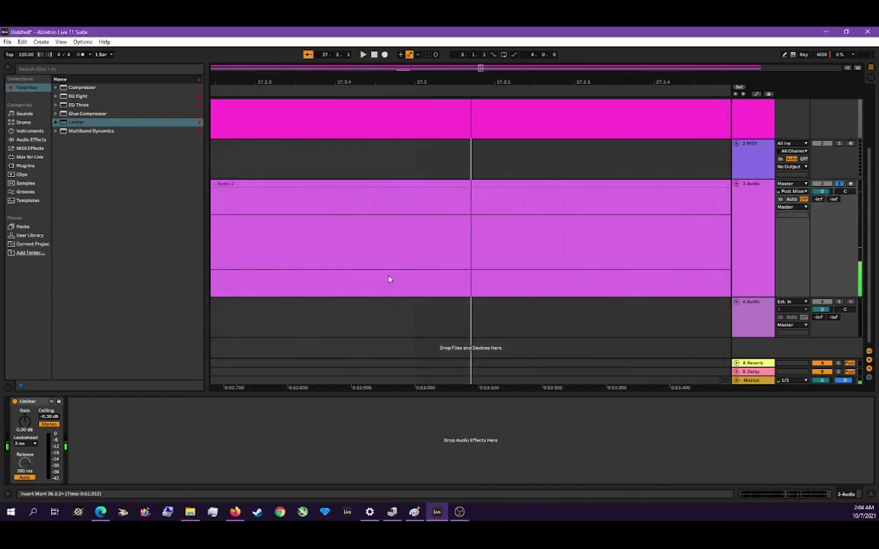
Move the long clip that follows the last split to about 27.2.1, leaving a gap after the short piece.
key(minus)
key(minus)
key(minus)
key(minus)
key(minus)
key(minus)
key(minus)
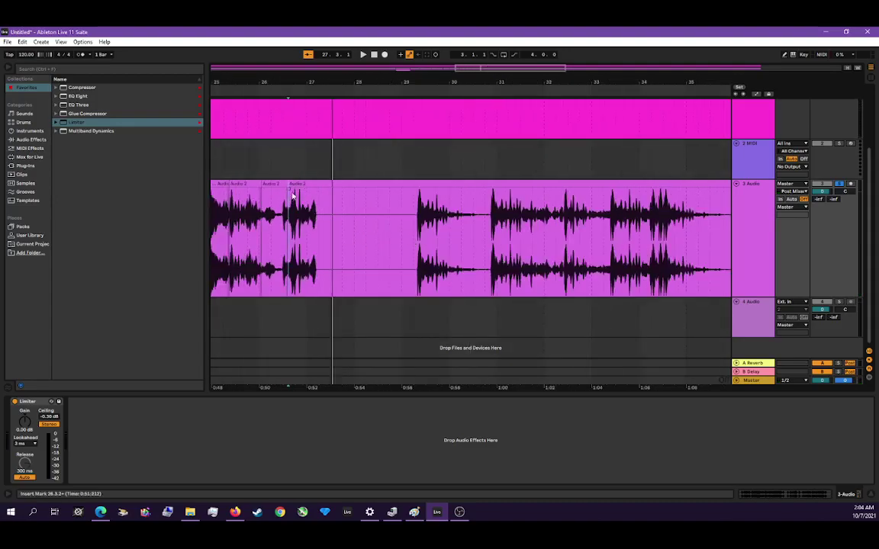
drag(298, 184, 333, 183)
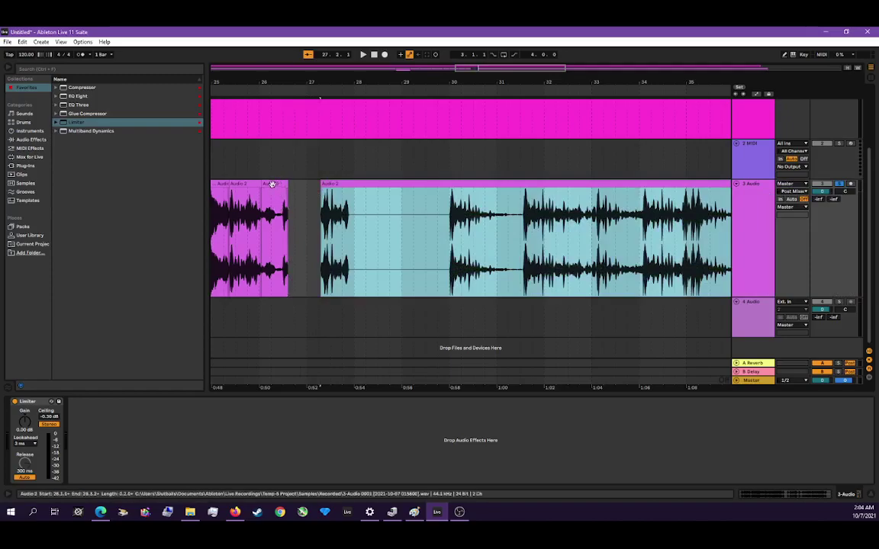
Shift the short piece at 26.1.1 to about 26.1.3, play it and duplicate it directly behind itself.
click(272, 185)
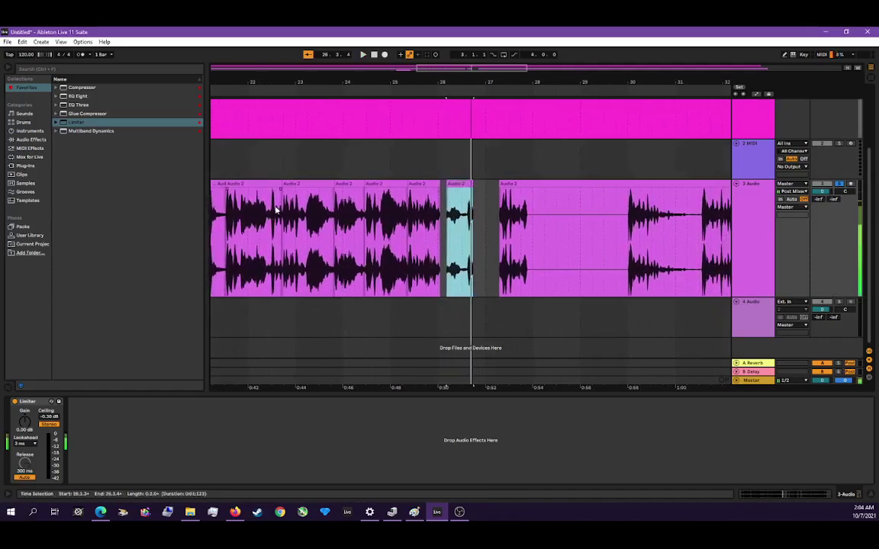
key(space)
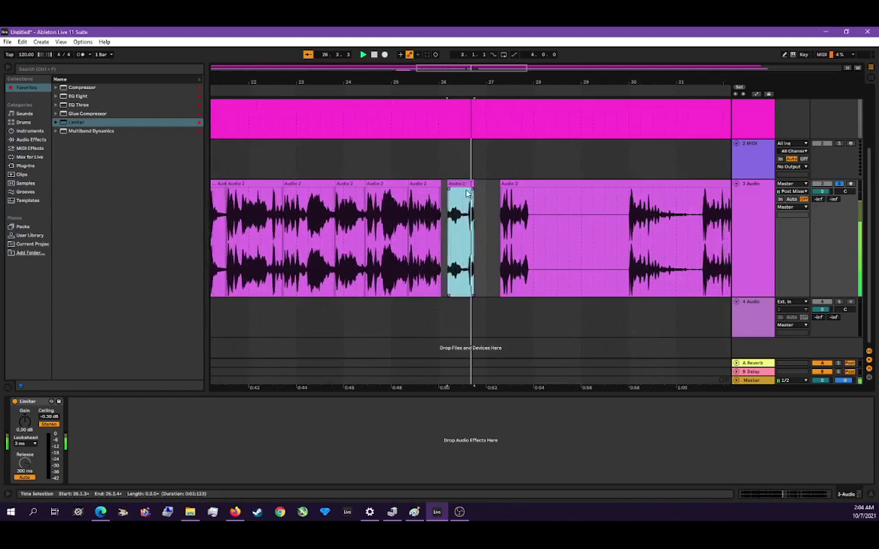
right_click(450, 186)
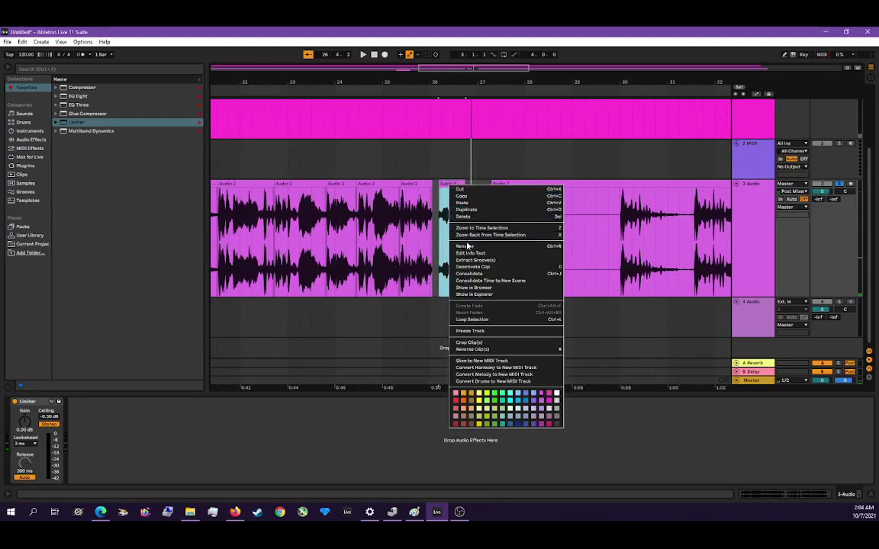
click(473, 216)
Reverse the duplicated short piece and play it together with the original.
right_click(473, 186)
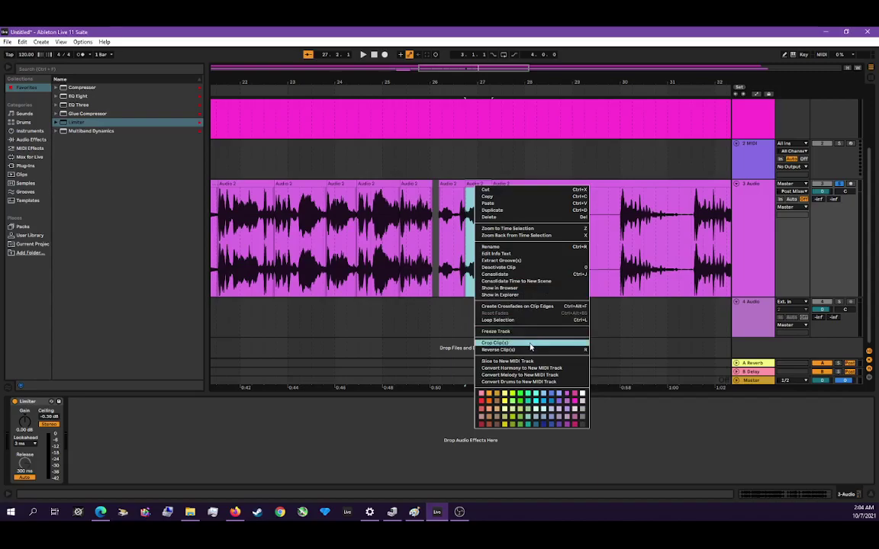
click(530, 345)
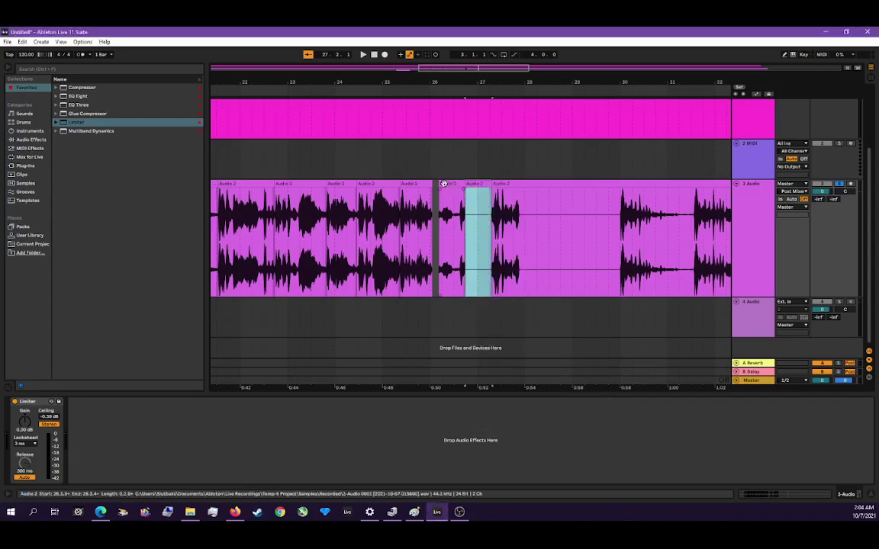
key(space)
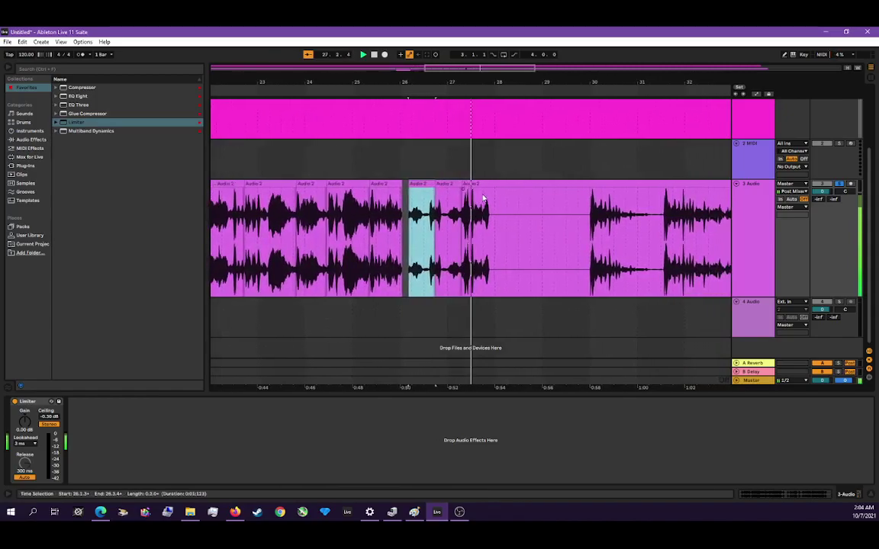
Move the remaining long clip to about 31.2.4 and consolidate the short piece and its reversed copy into one clip.
drag(489, 183, 683, 194)
key(space)
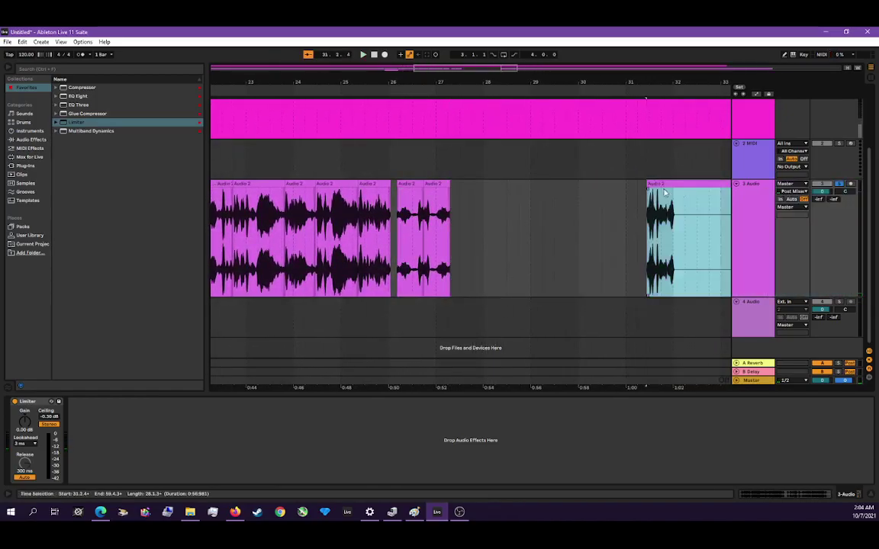
click(412, 183)
shift+click(436, 183)
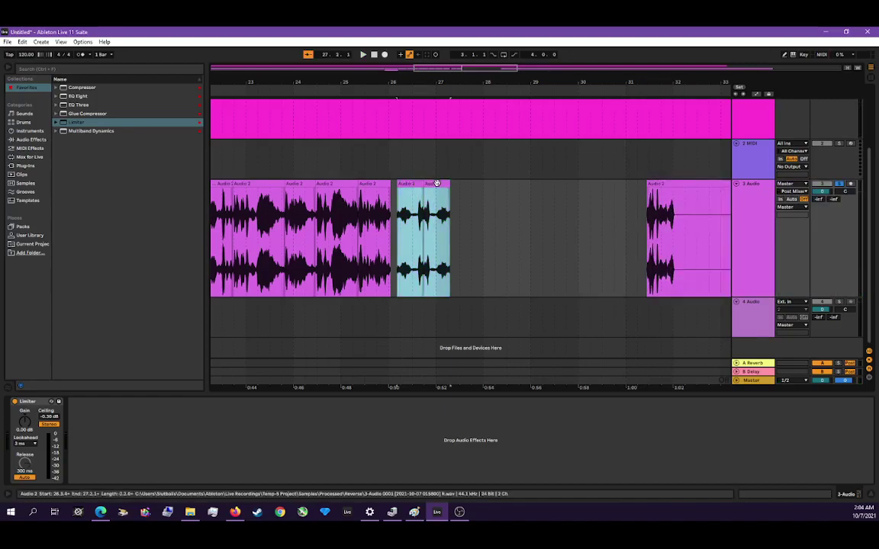
right_click(438, 185)
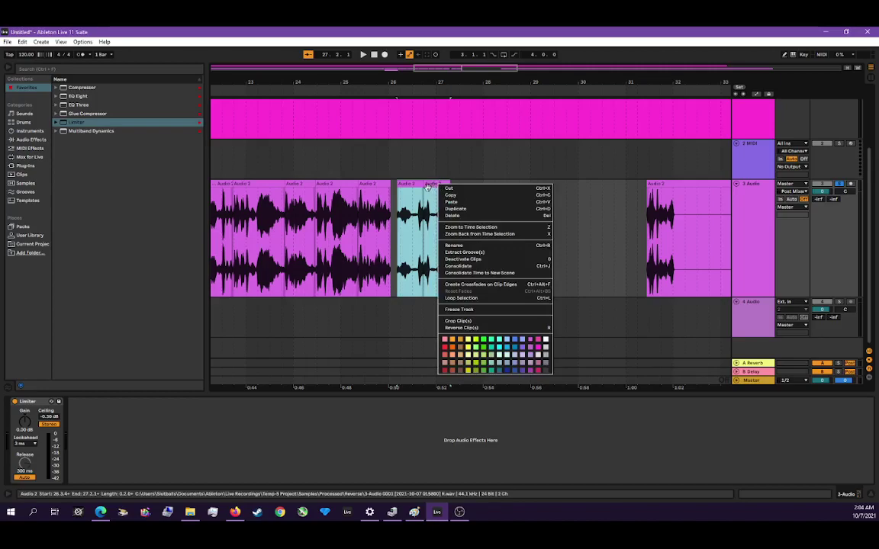
key(ctrl+j)
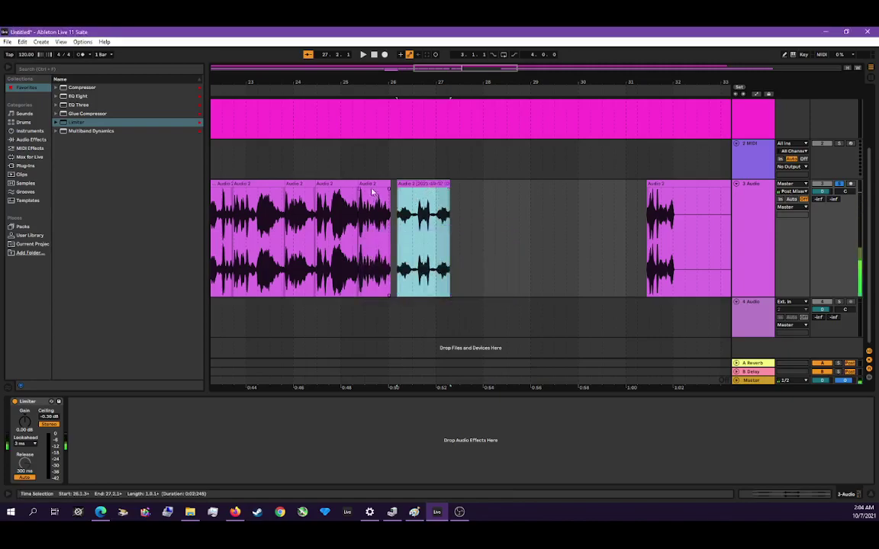
Play the pieces that start at about 25.2.2 and 24.2.4 to compare their sound.
click(371, 178)
click(371, 183)
key(space)
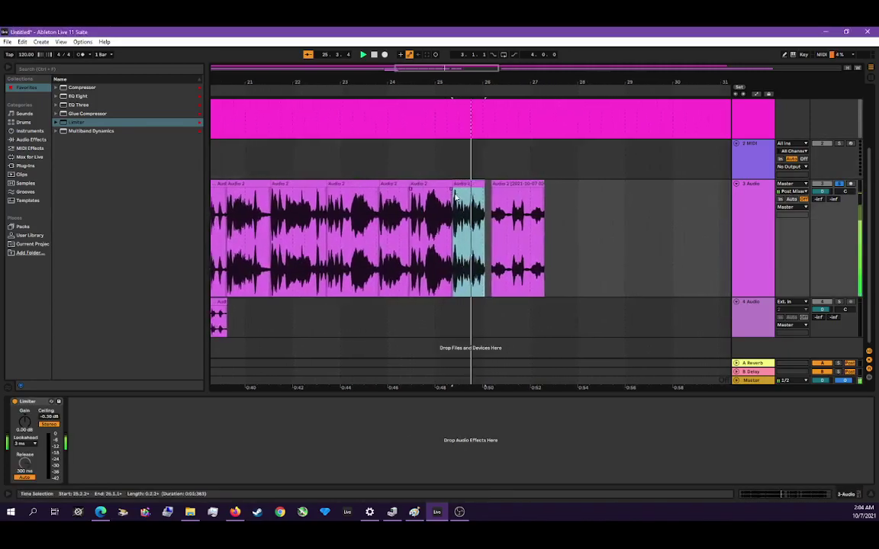
key(space)
click(411, 183)
key(space)
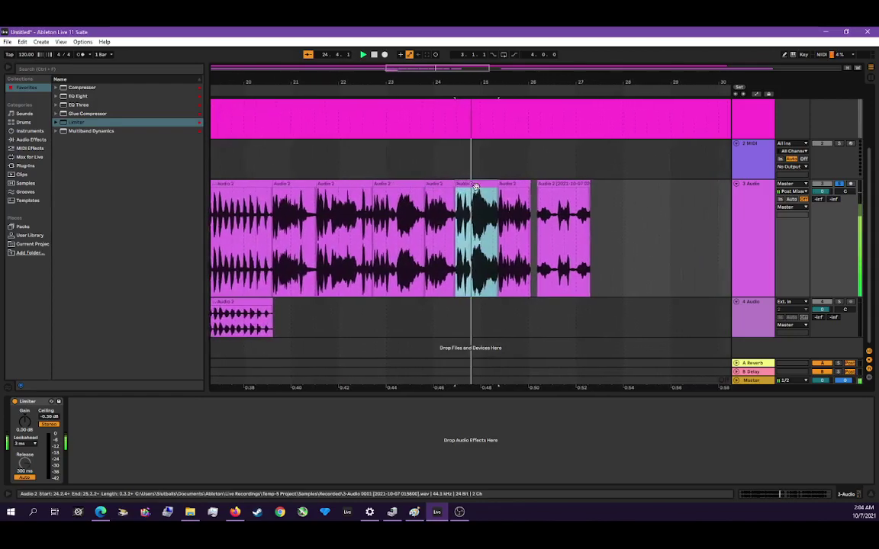
key(space)
Move the piece from 24.2.4 past the consolidated clip to about bar 29, playing it on the way.
drag(445, 185, 600, 194)
key(space)
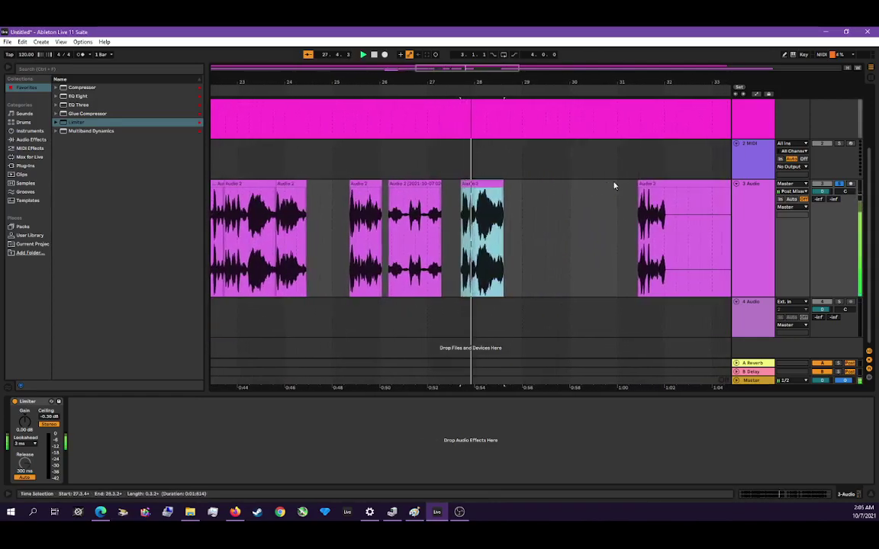
drag(455, 187, 525, 187)
Paste a copy of the piece near bar 29 at about 27.4.4 and move the original directly after it.
right_click(519, 187)
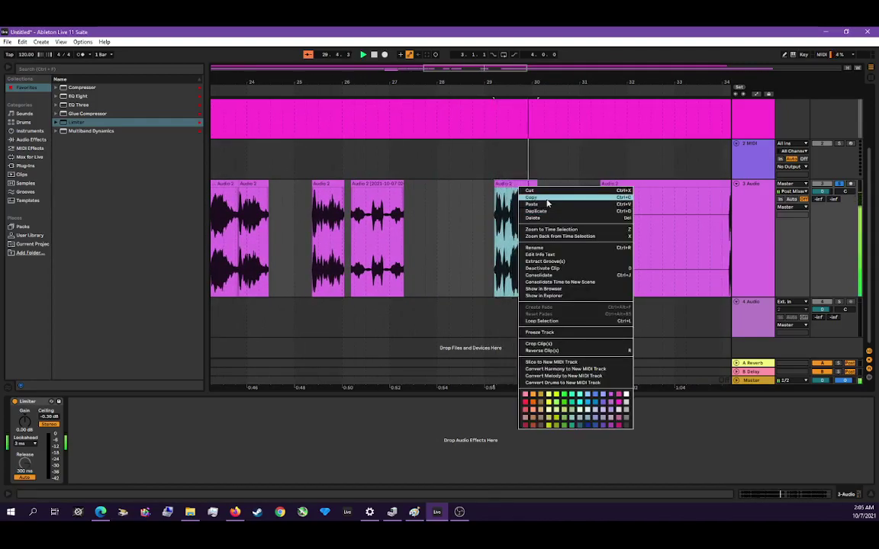
right_click(454, 201)
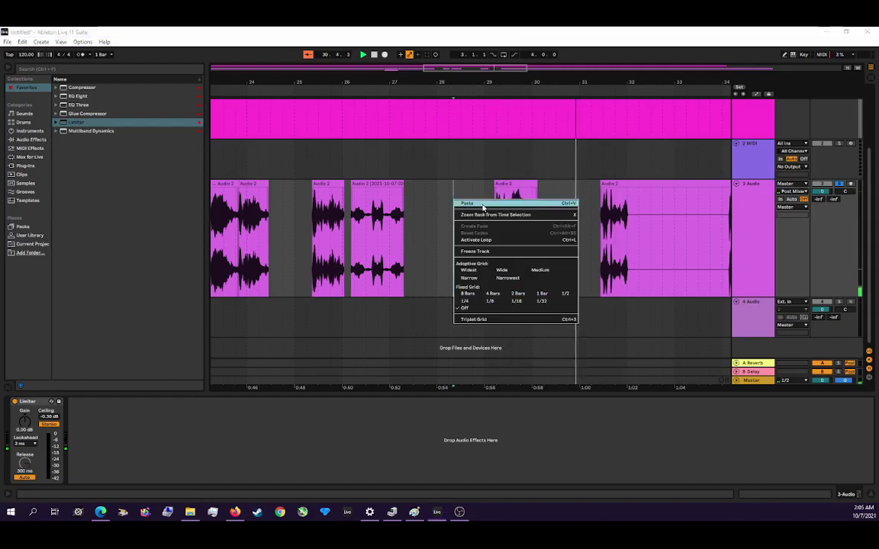
click(482, 205)
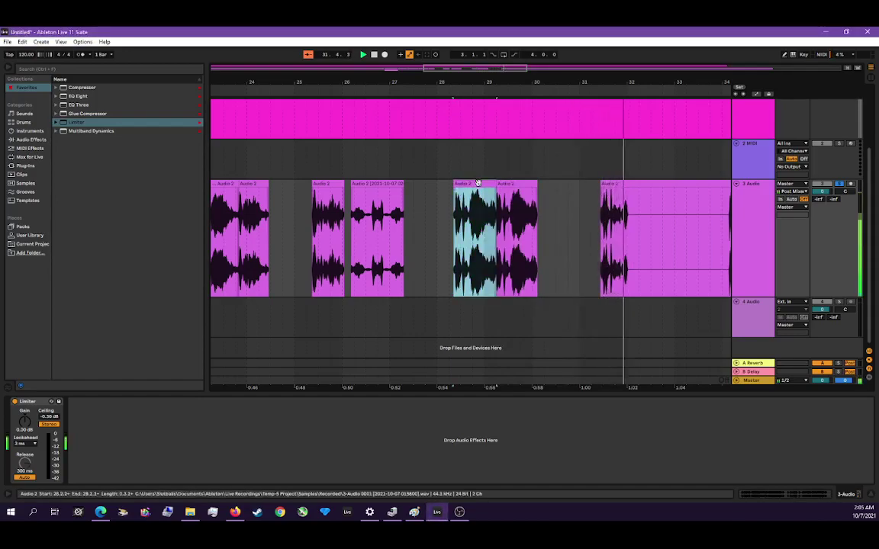
key(ctrl+x)
right_click(436, 188)
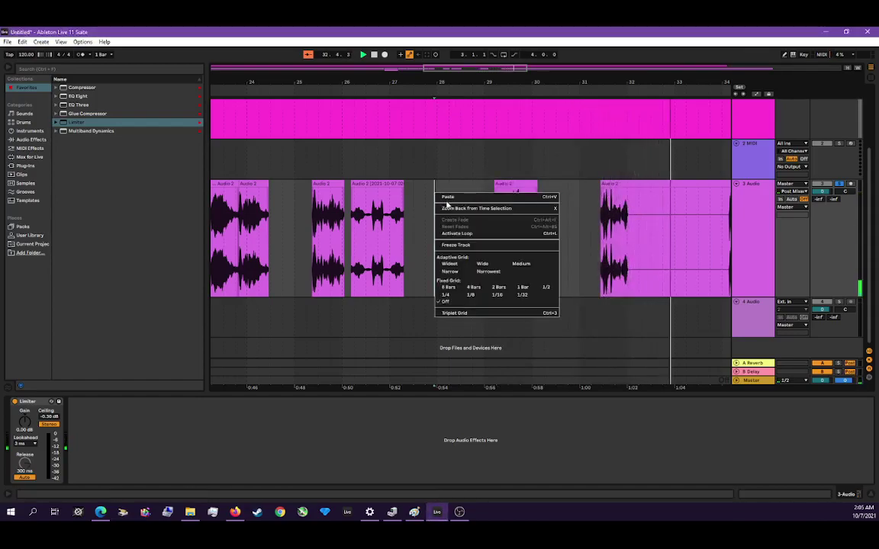
click(450, 199)
drag(505, 187, 492, 194)
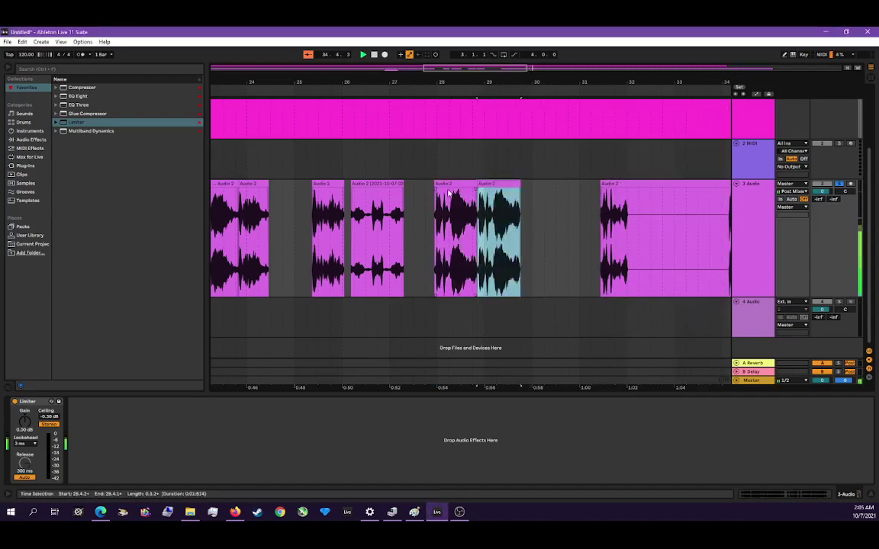
Reverse the pasted copy at 27.4.4 and play it together with the original piece.
right_click(458, 186)
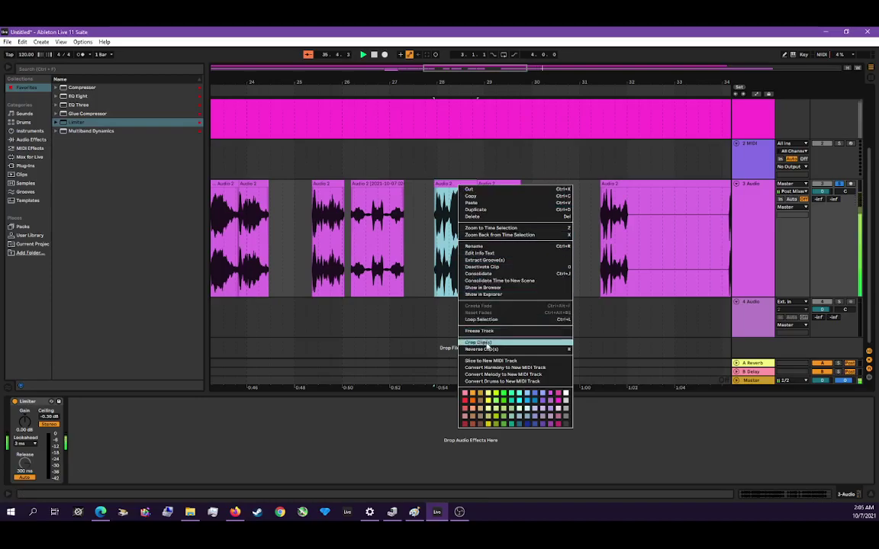
click(481, 349)
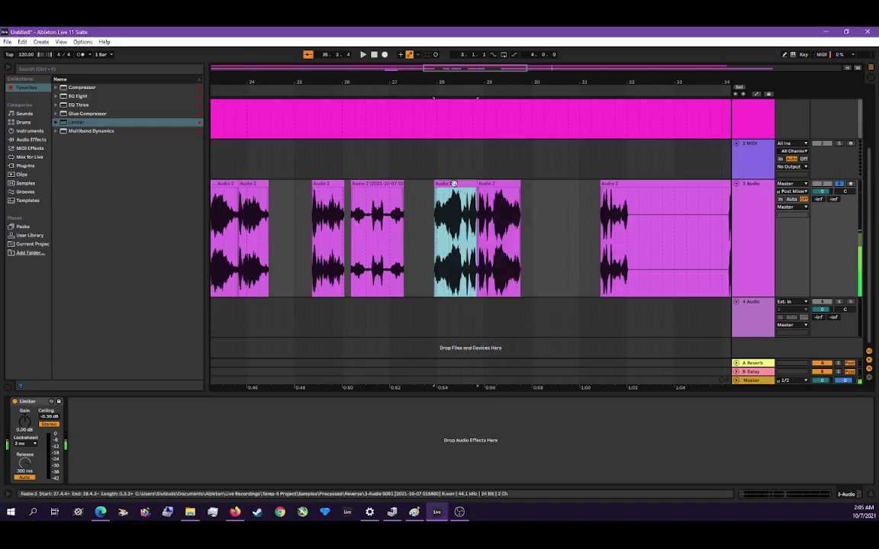
key(space)
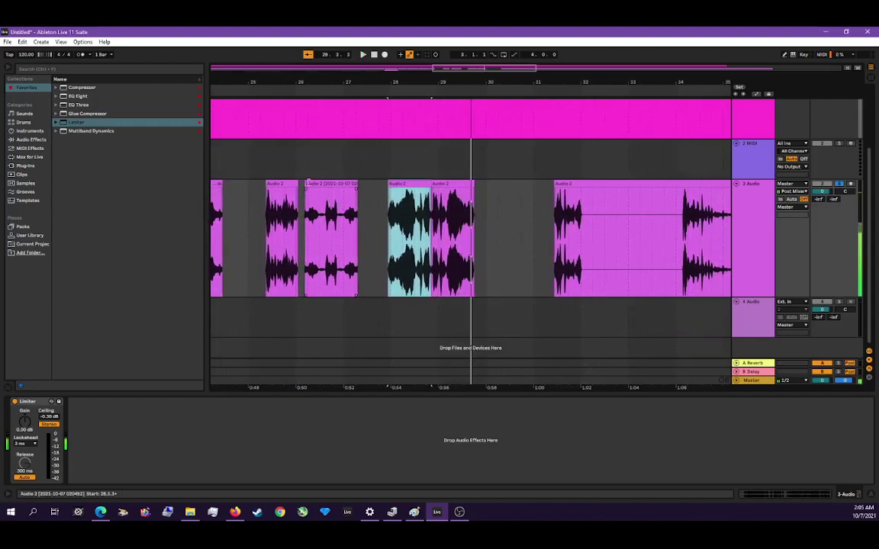
Move the consolidated clip from 26.1.3 to about 29.4 and consolidate the reversed copy and its original into one clip.
click(307, 184)
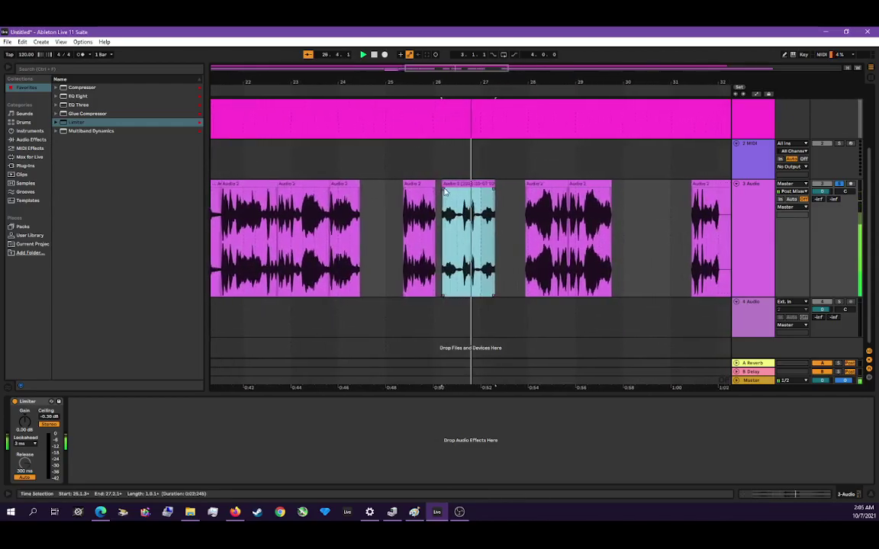
drag(452, 185, 629, 199)
click(543, 186)
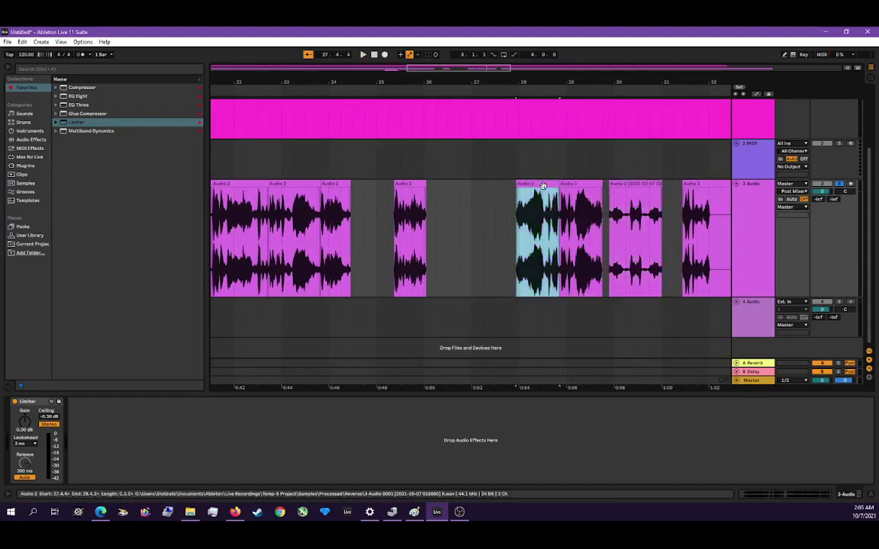
click(602, 190)
shift+click(543, 187)
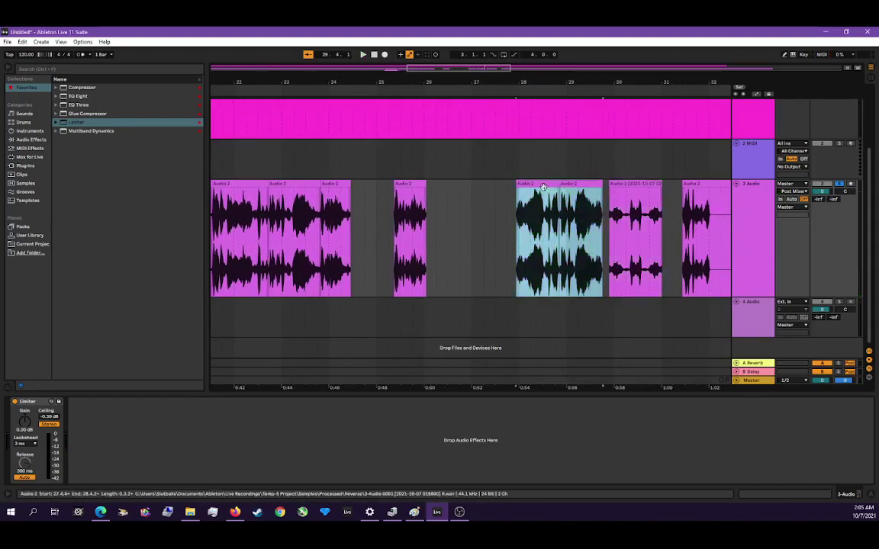
key(ctrl+j)
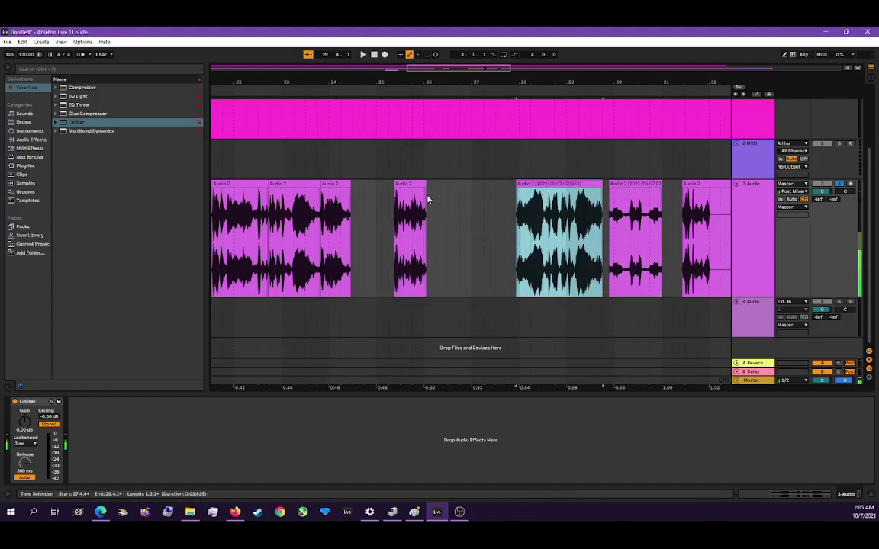
Play the piece that starts at about 22.3 and move it to about 26.1, before the new consolidated clip.
click(292, 179)
click(292, 184)
key(space)
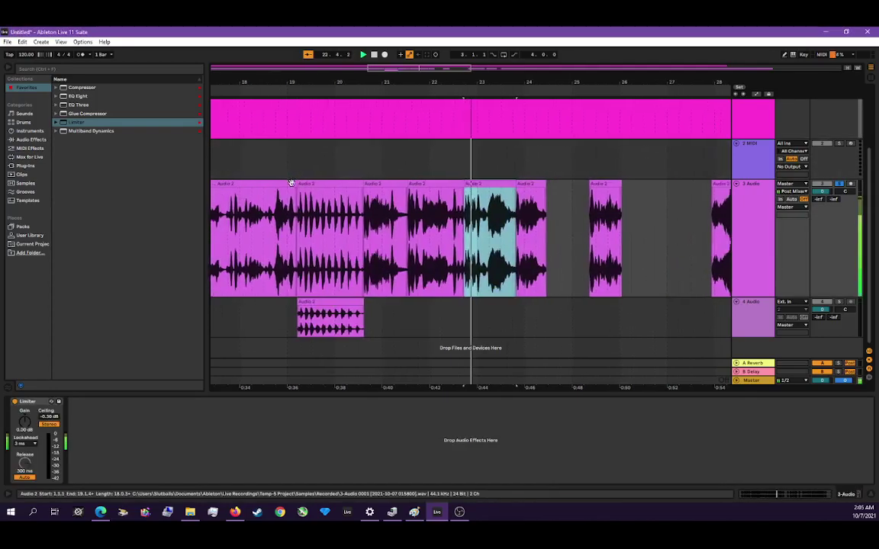
key(space)
drag(447, 185, 617, 196)
Play the short piece at 23.4.2 and delete it along with the short piece at about 25.2.
click(492, 184)
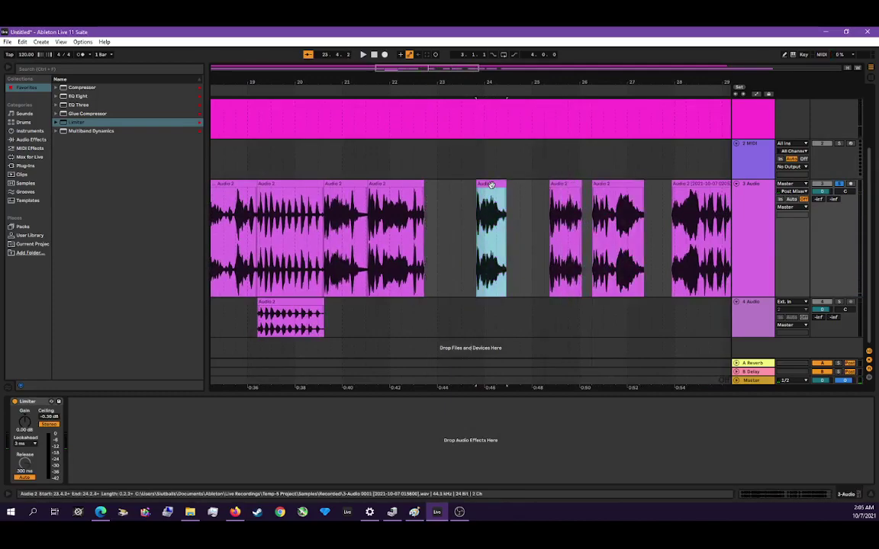
key(space)
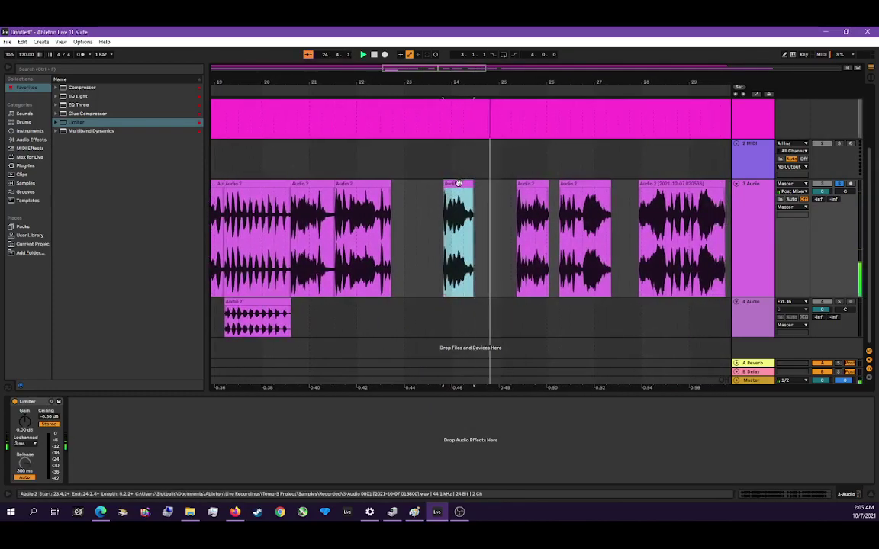
key(Delete)
key(Delete)
Play the last two adjoining pieces and move them apart, one to about 23.3.3 and the other to about 21.3.
click(351, 185)
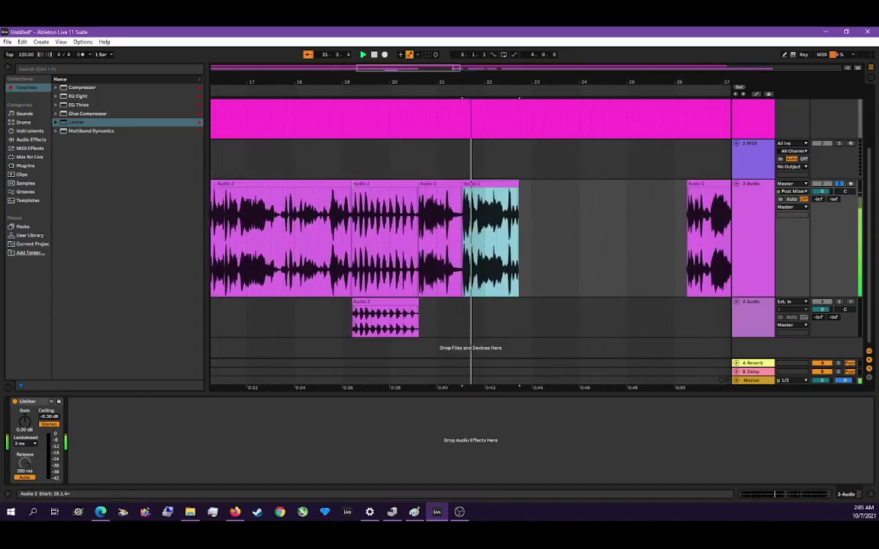
drag(469, 186, 573, 195)
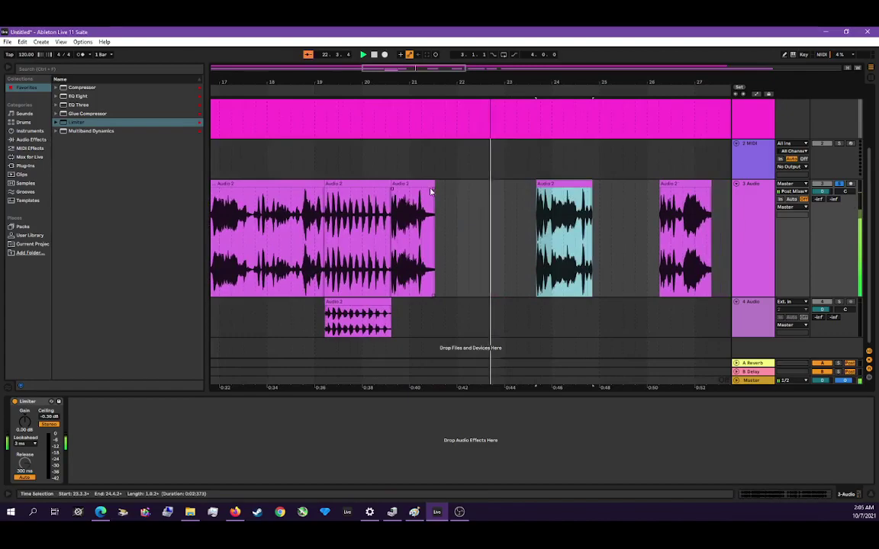
click(417, 183)
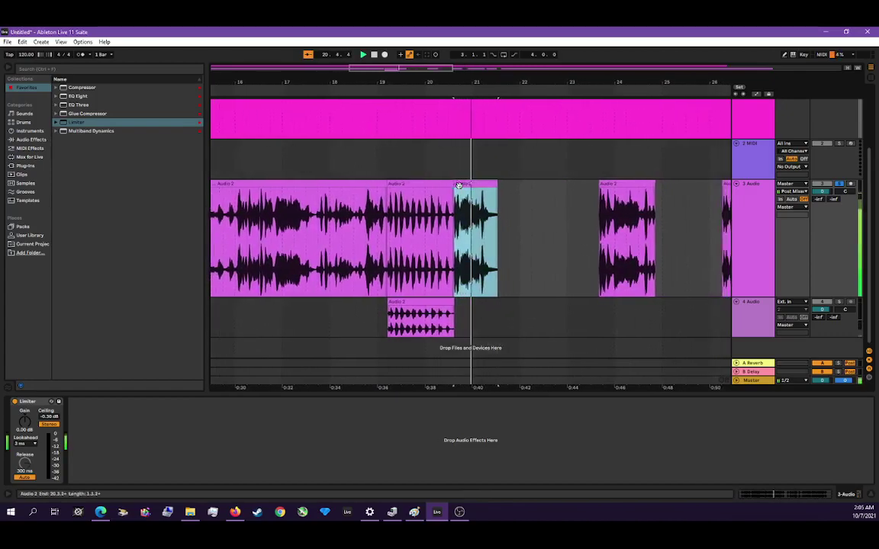
drag(462, 185, 509, 185)
click(426, 184)
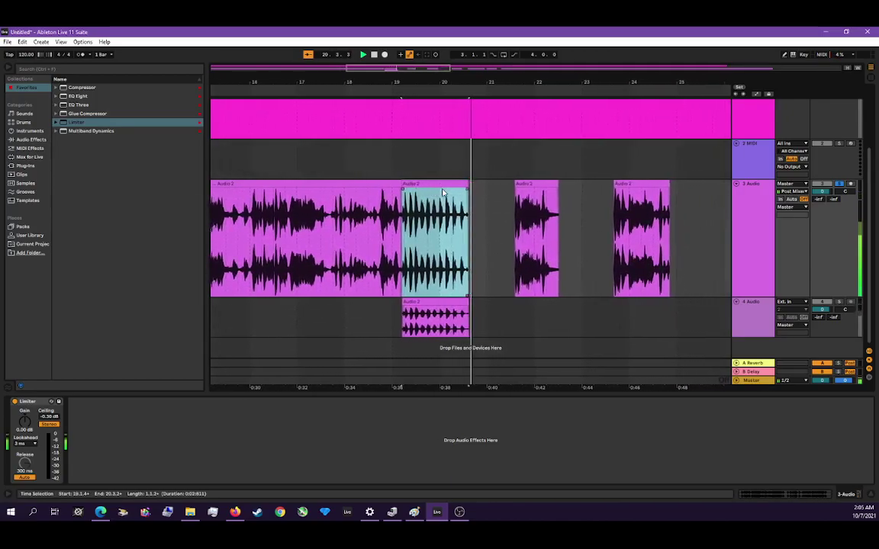
right_click(429, 189)
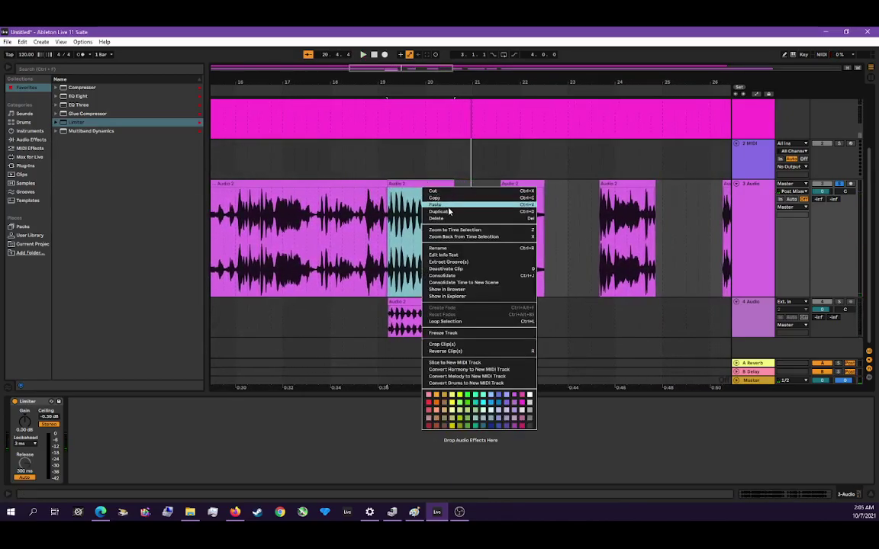
click(449, 211)
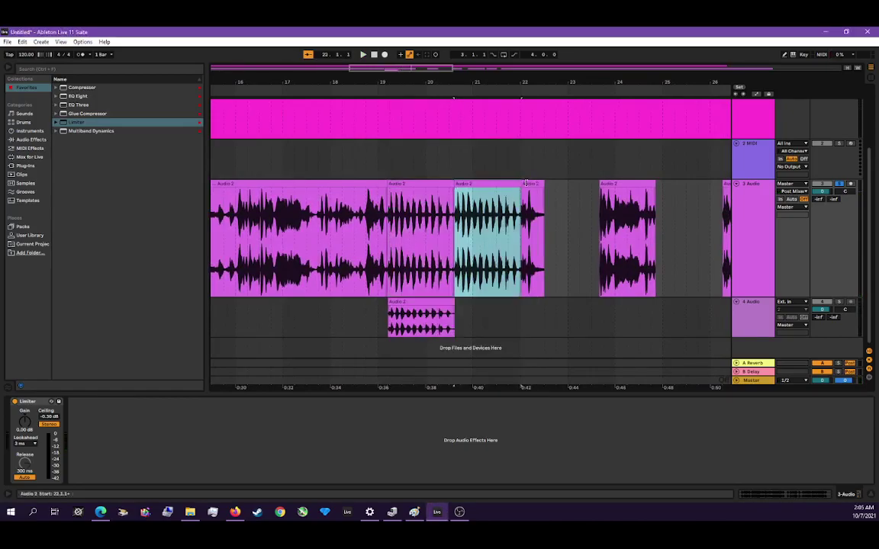
key(ctrl+z)
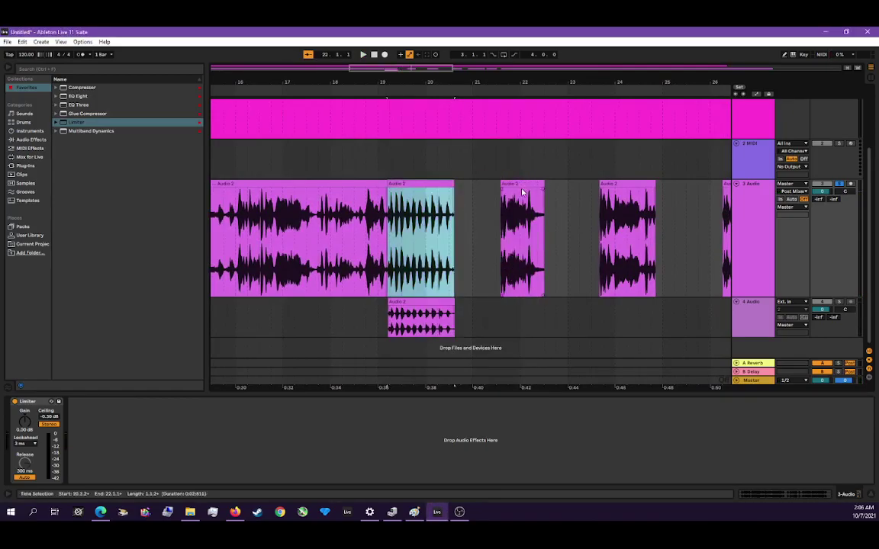
Move the piece at about 21.3 to about 22.2.1 and duplicate the pulsing piece at 19.1.4 into the gap.
drag(524, 186, 548, 183)
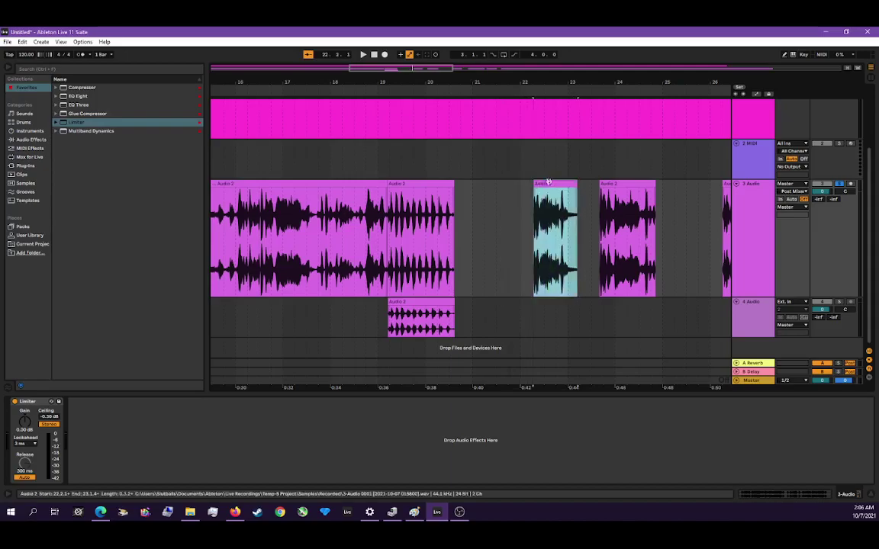
click(426, 186)
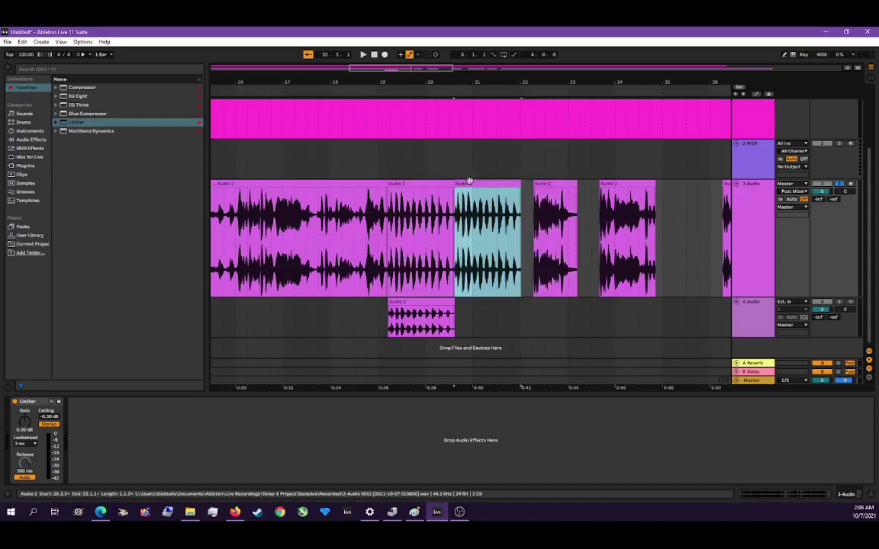
Reverse the duplicated pulsing piece at 20.3.2 and play it together with the original.
right_click(481, 186)
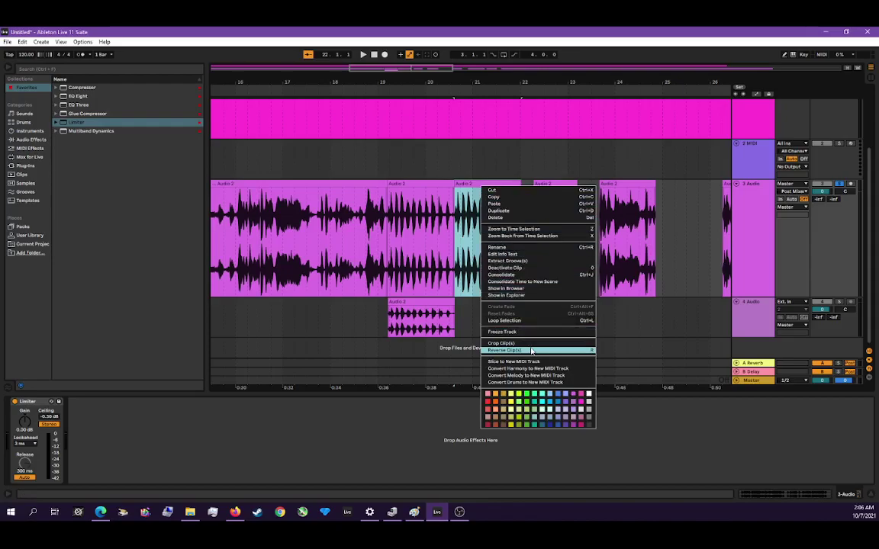
click(522, 321)
key(space)
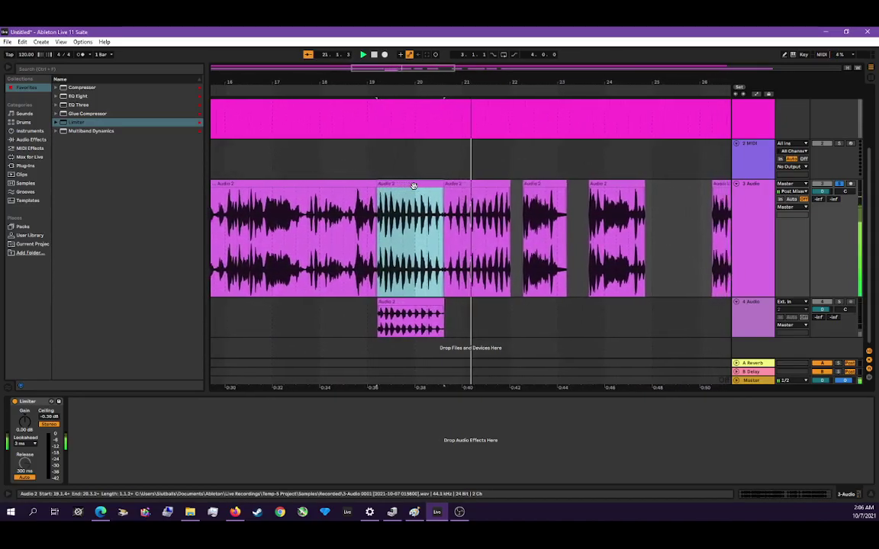
Play the pieces that start at 22.2.1 and 23.3.3 to hear how they sound.
click(515, 184)
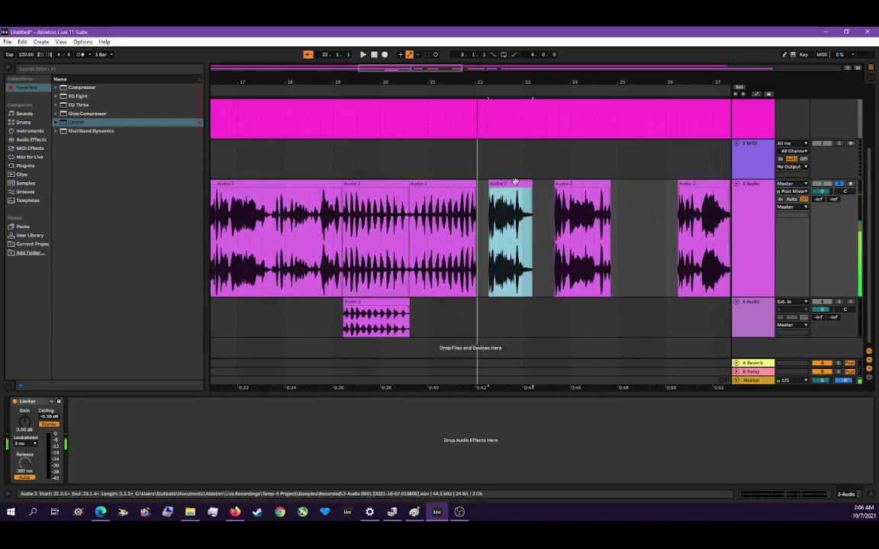
click(515, 184)
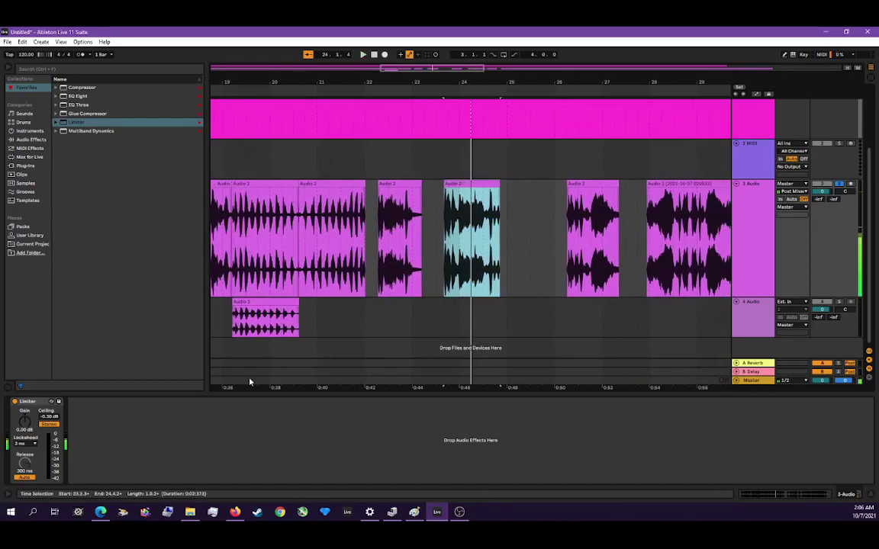
drag(244, 387, 635, 408)
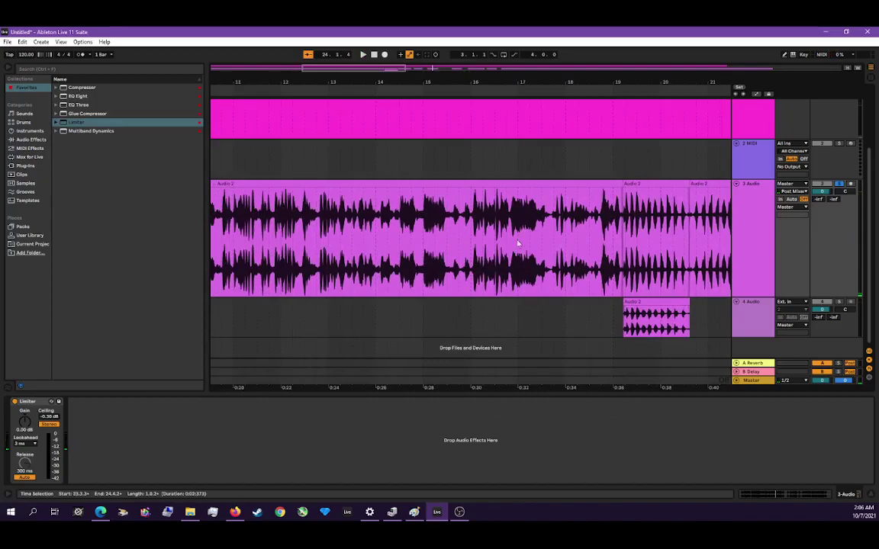
Trim the start of the long first clip to about 3.2.1 and play its new beginning.
click(543, 184)
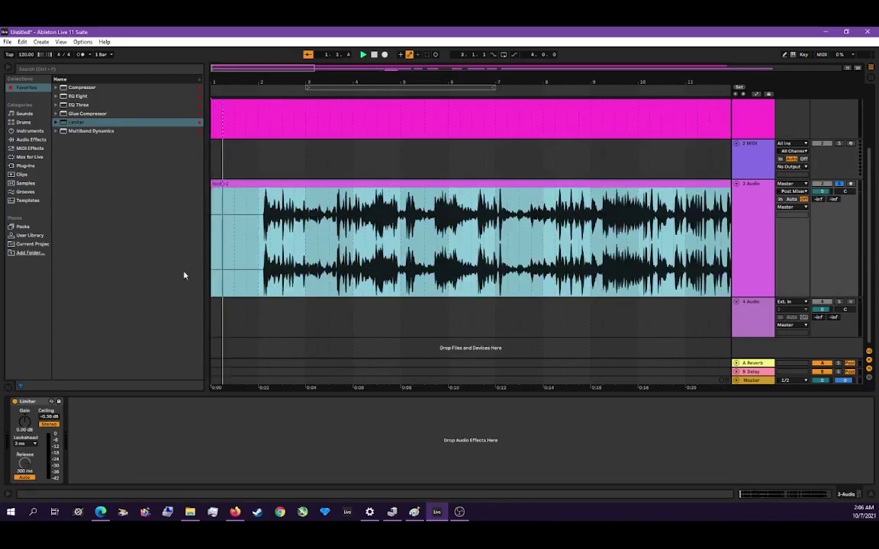
drag(214, 184, 317, 193)
key(space)
key(space)
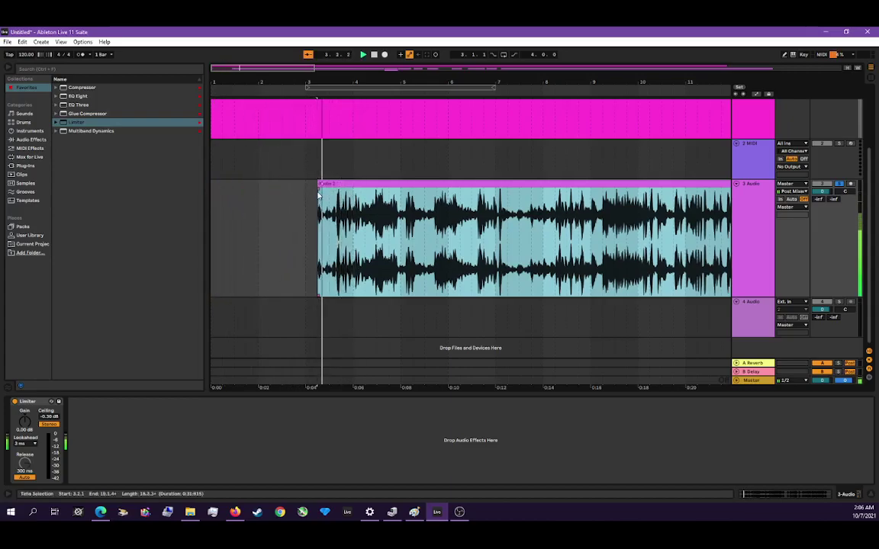
key(space)
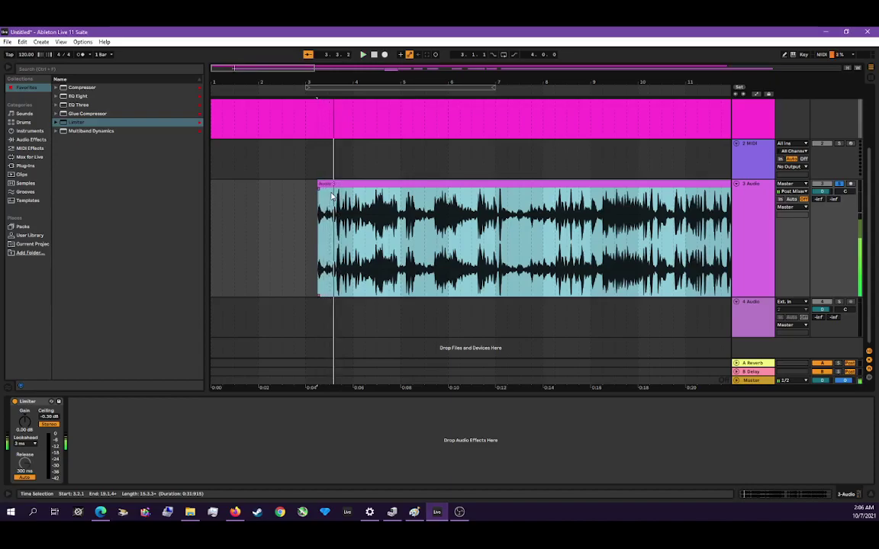
key(space)
Place the insert marker at about 3.3.3 in the long clip, at the start of the loud section.
click(338, 221)
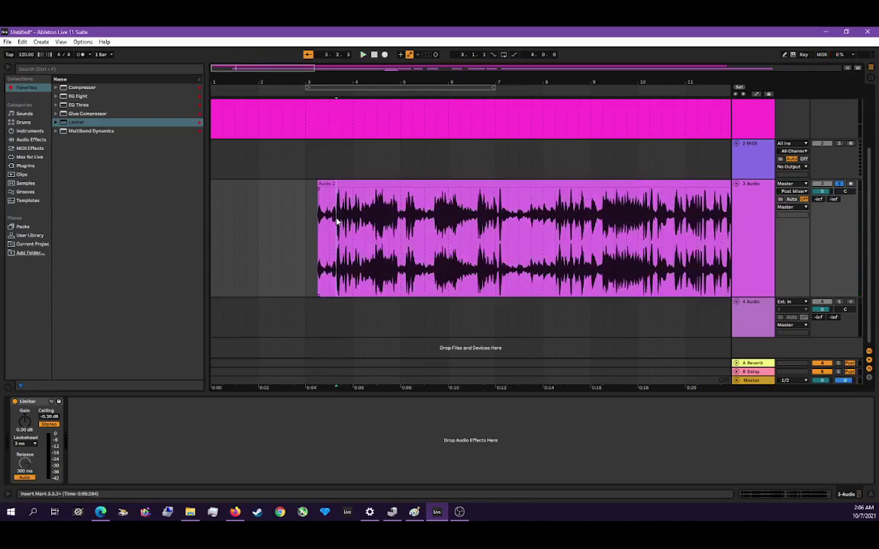
right_click(338, 221)
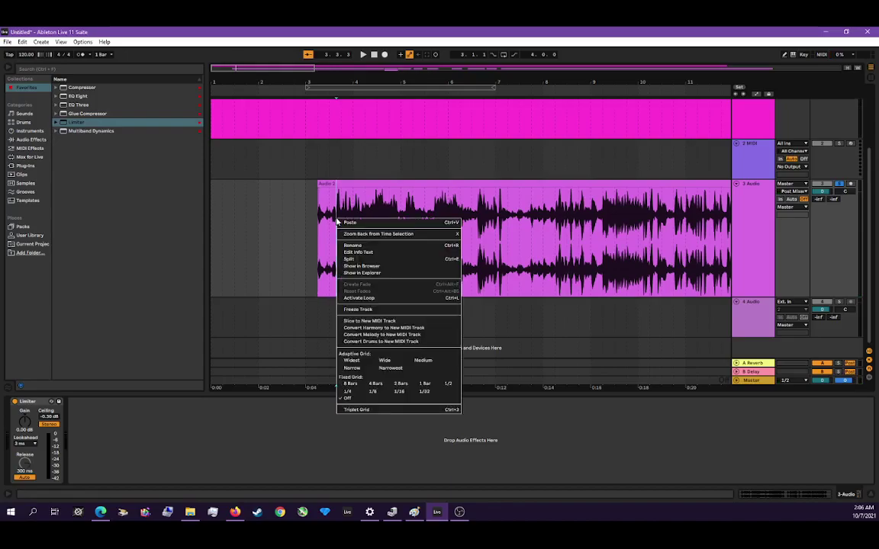
click(340, 160)
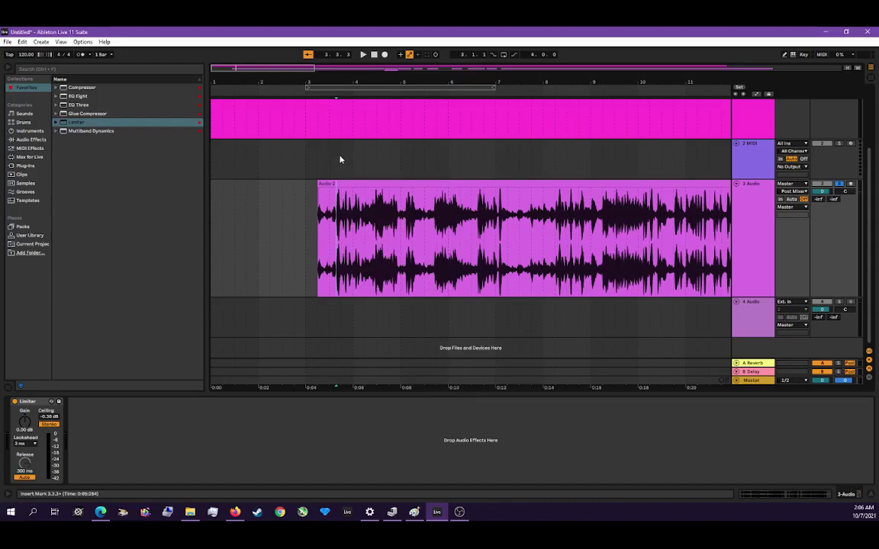
Split the long clip at 3.3.3 and trim the start of the part after the cut to about 4.2.2.
key(space)
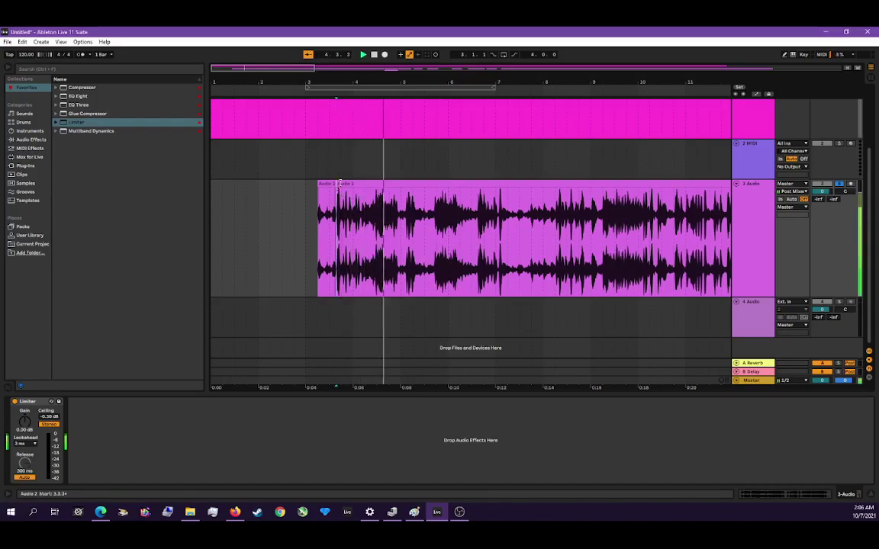
drag(340, 183, 375, 184)
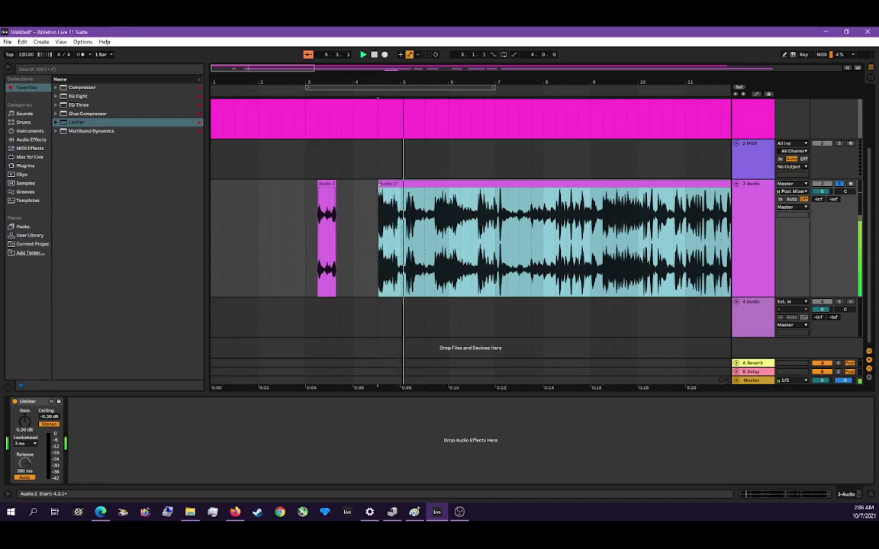
drag(380, 187, 370, 188)
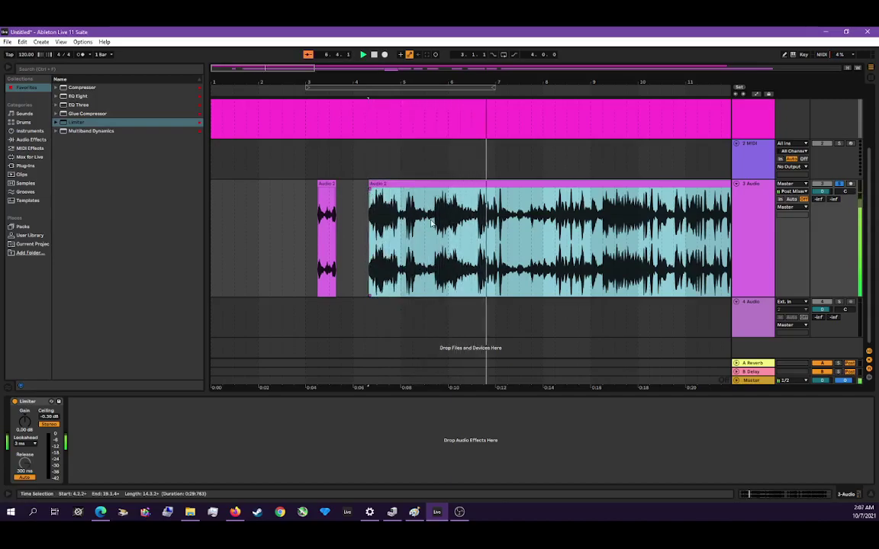
Split the long clip in the quiet spot at about 5.3.1, just before the loud swell.
click(430, 223)
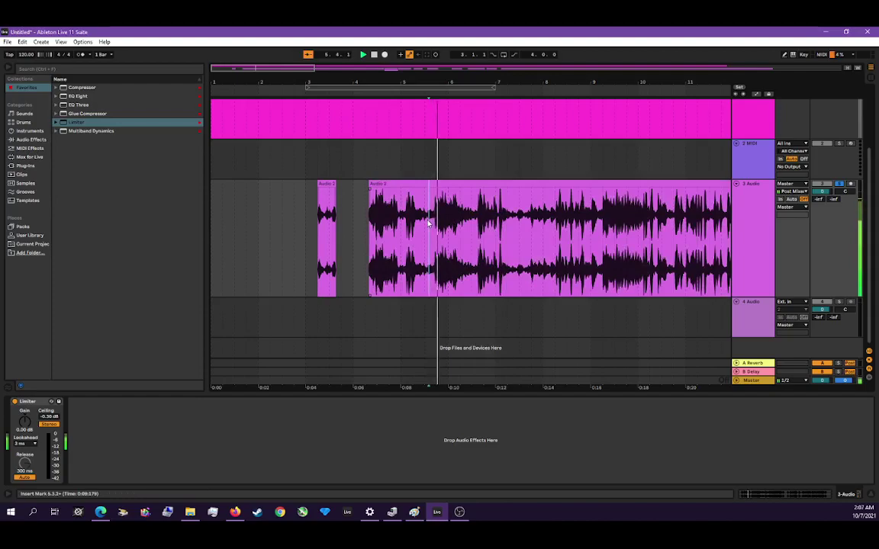
right_click(429, 223)
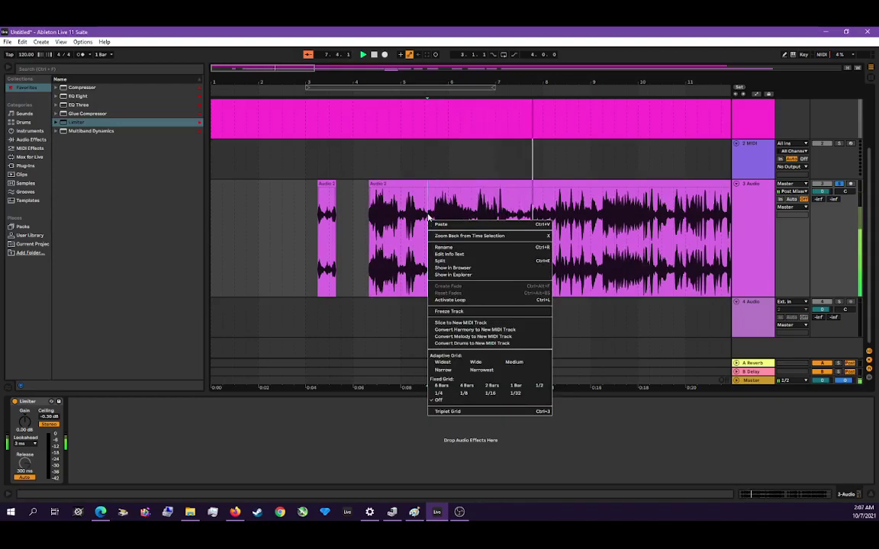
click(429, 218)
key(ctrl+e)
Listen through the following section and split the long clip at about 7.2.2, where the quiet passage starts.
click(387, 212)
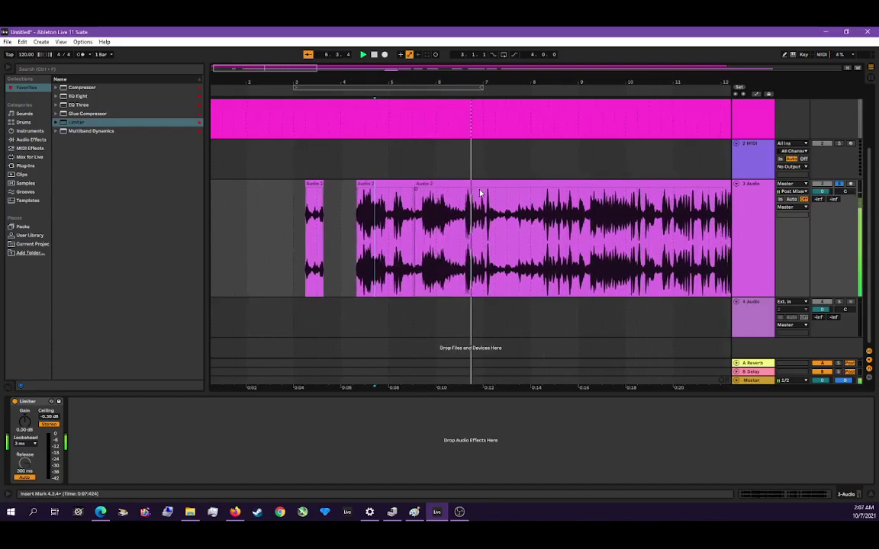
key(space)
click(444, 213)
key(space)
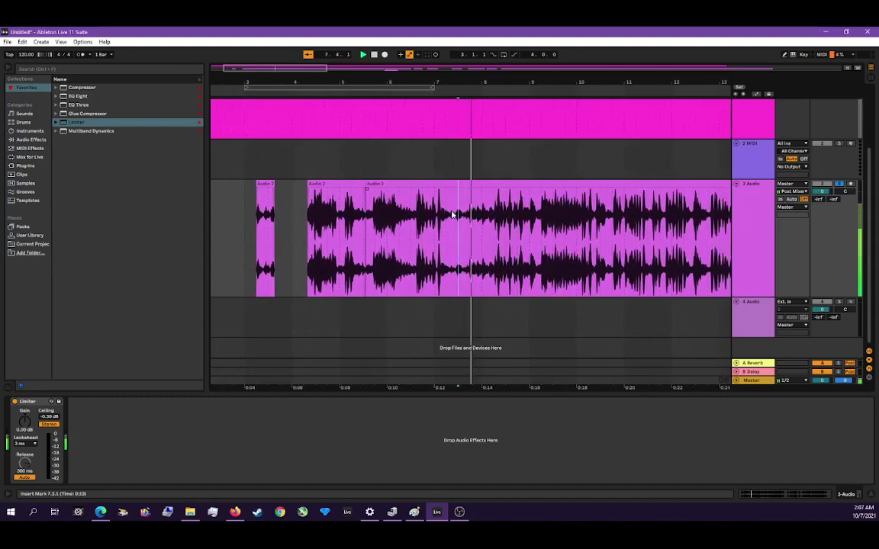
click(449, 214)
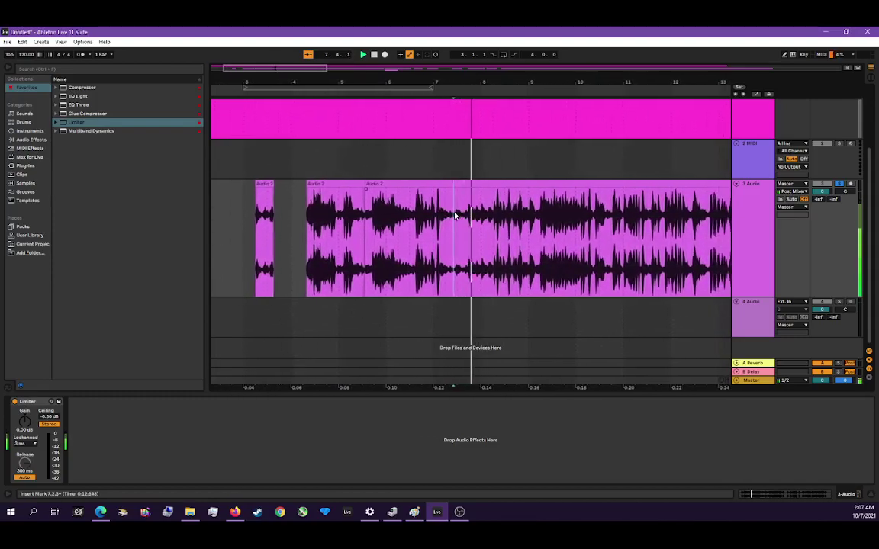
click(443, 214)
key(space)
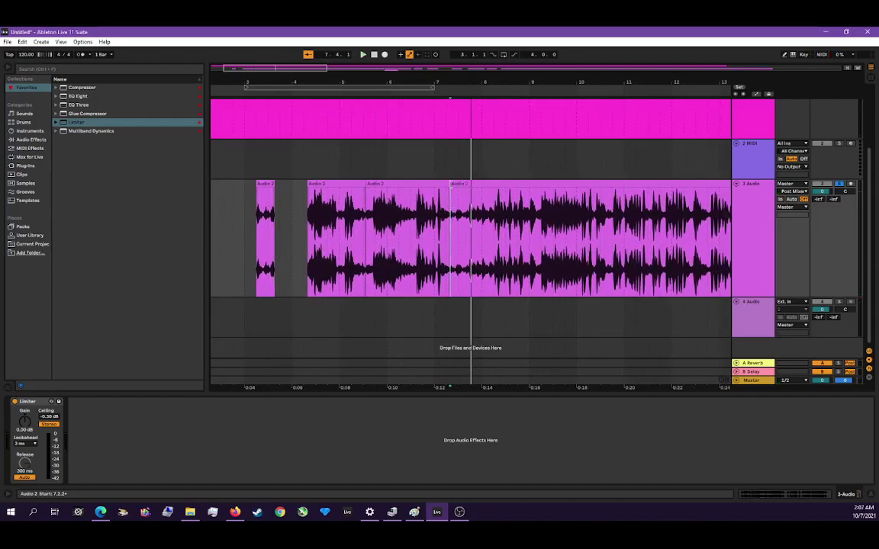
Trim the end of the piece starting at 5.3.1 to about 6.3.2 and shift the piece to start at about 5.3.4.
drag(450, 216, 392, 193)
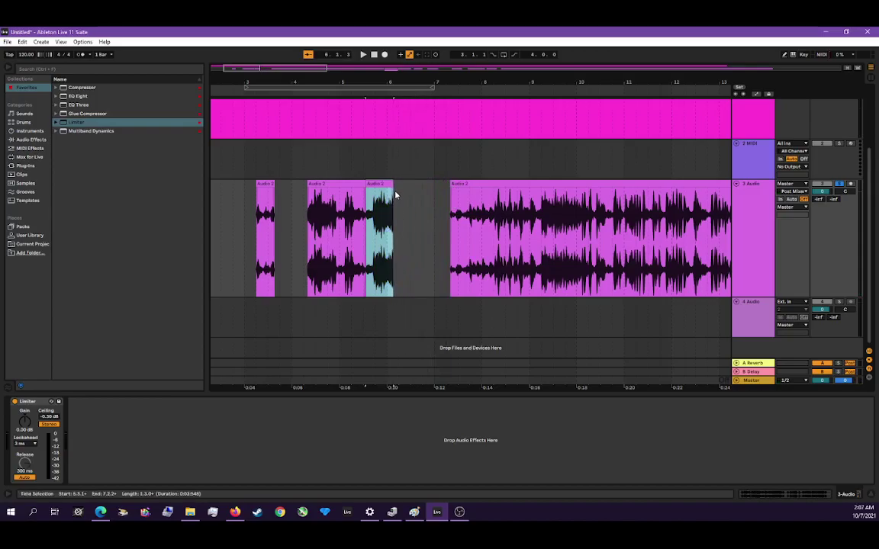
key(space)
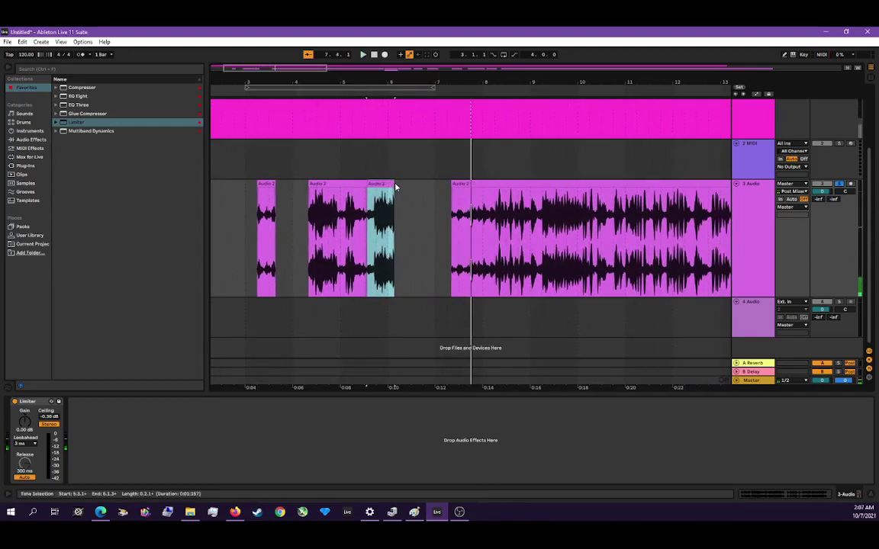
drag(394, 184, 418, 187)
key(space)
key(space)
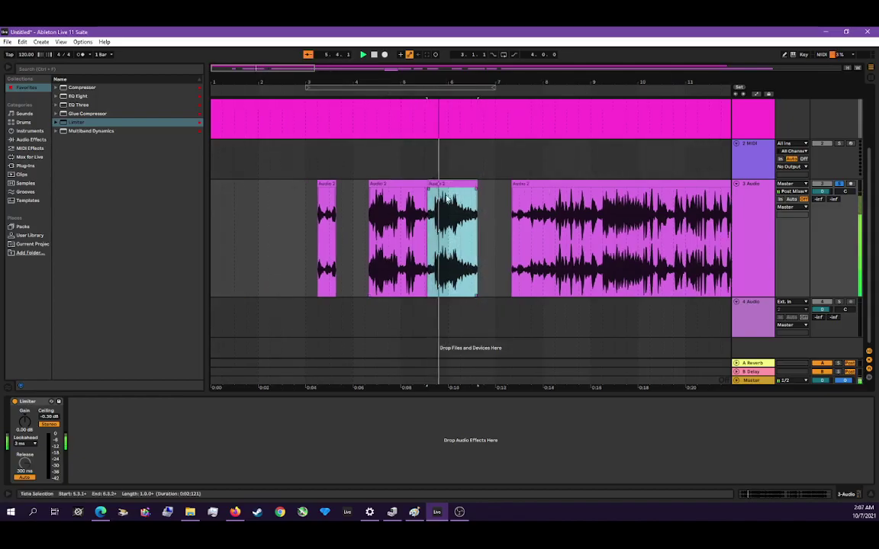
drag(443, 184, 450, 184)
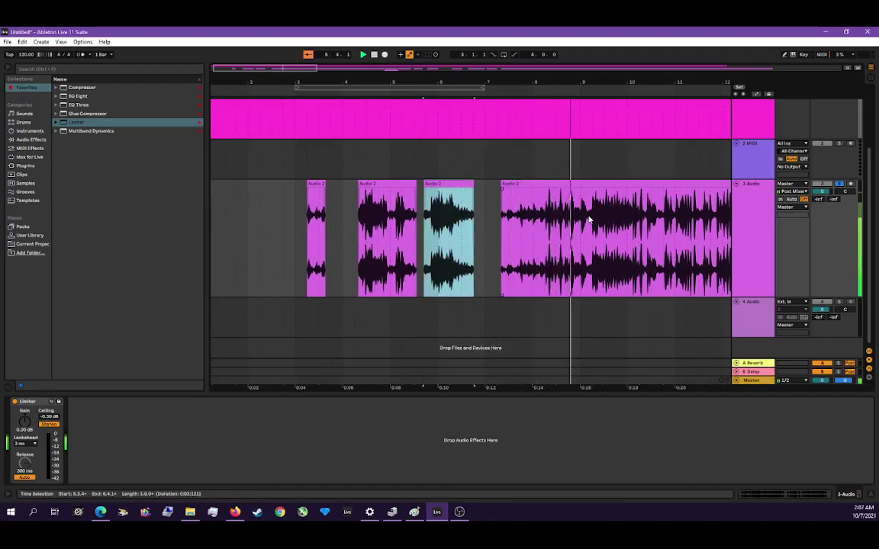
Split out the passage from about 8.1.4 to 9.1.2 in the long clip and reverse it, checking it by playback.
click(548, 224)
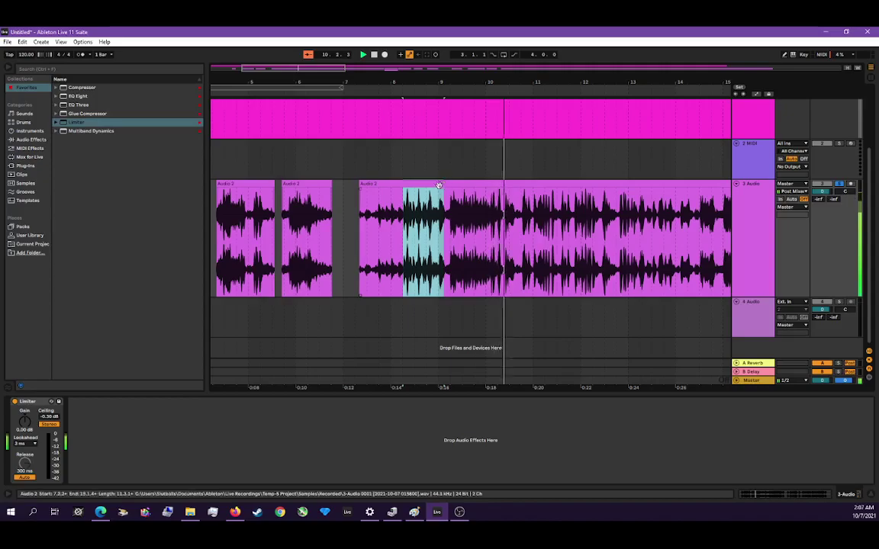
right_click(425, 206)
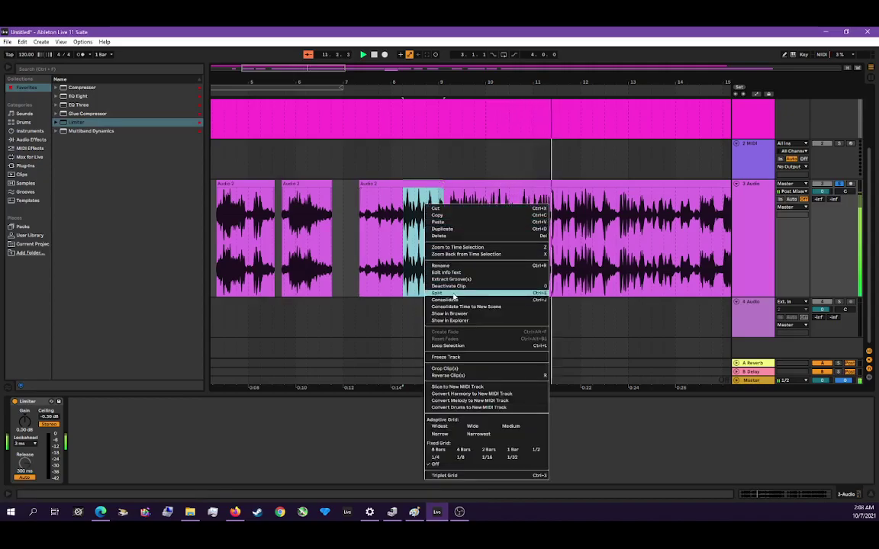
click(454, 295)
right_click(429, 189)
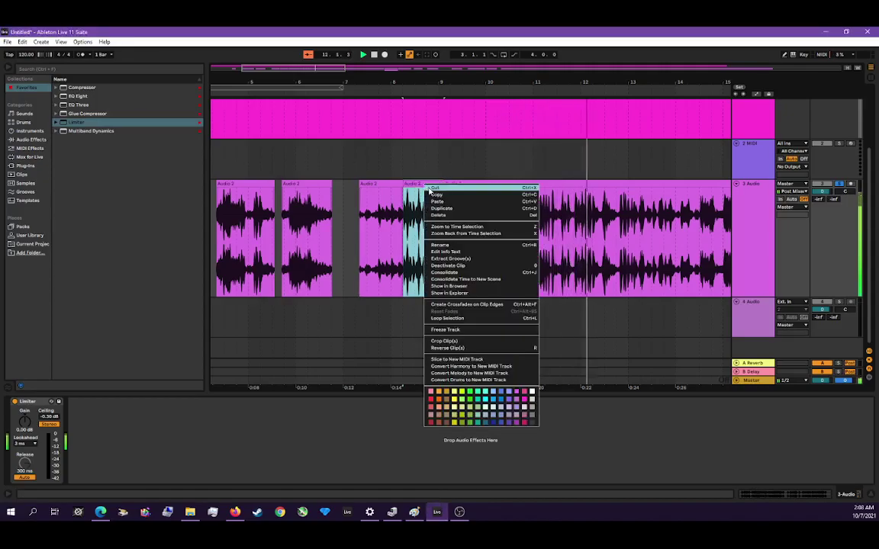
click(447, 347)
click(364, 212)
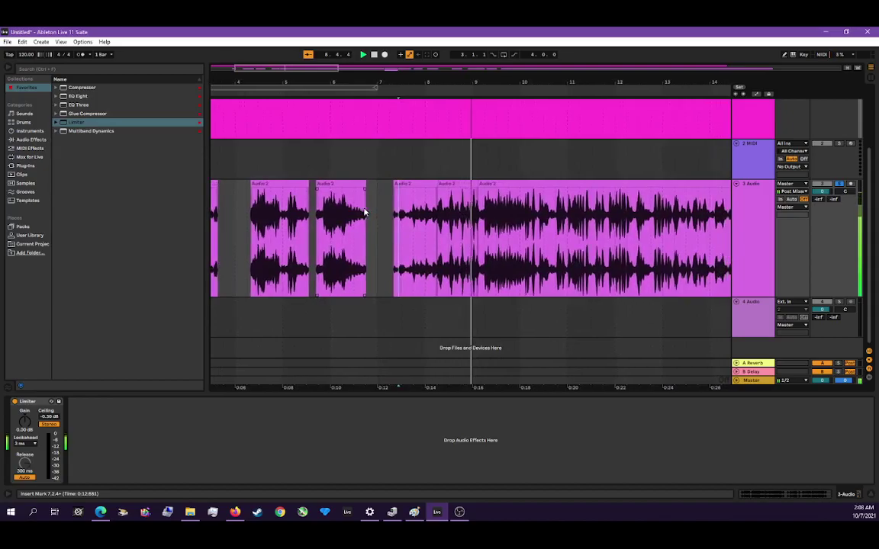
Split the remaining long clip at about 10.1.2 and 14.1.2.
click(423, 235)
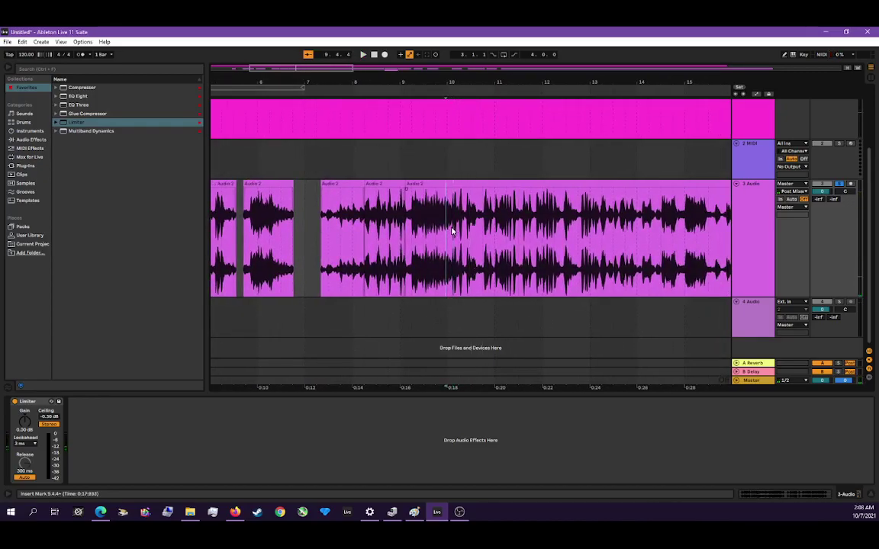
right_click(450, 231)
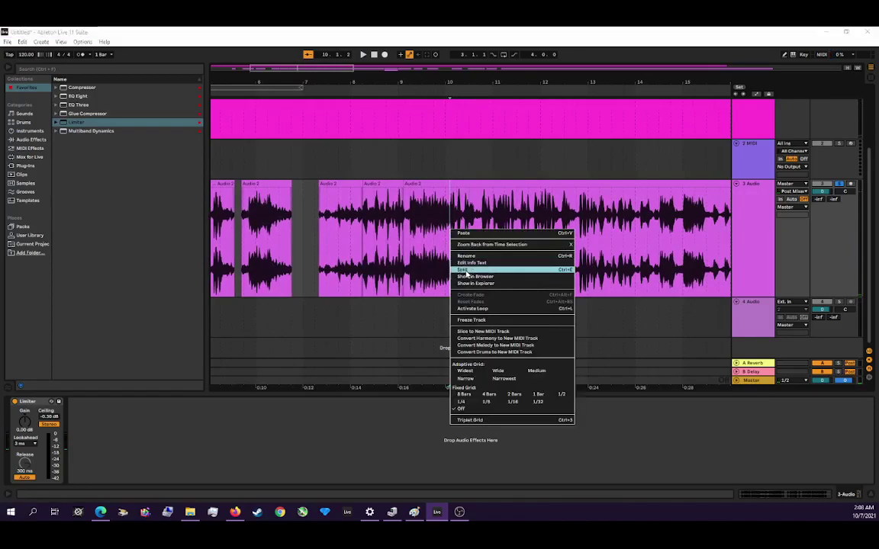
click(471, 256)
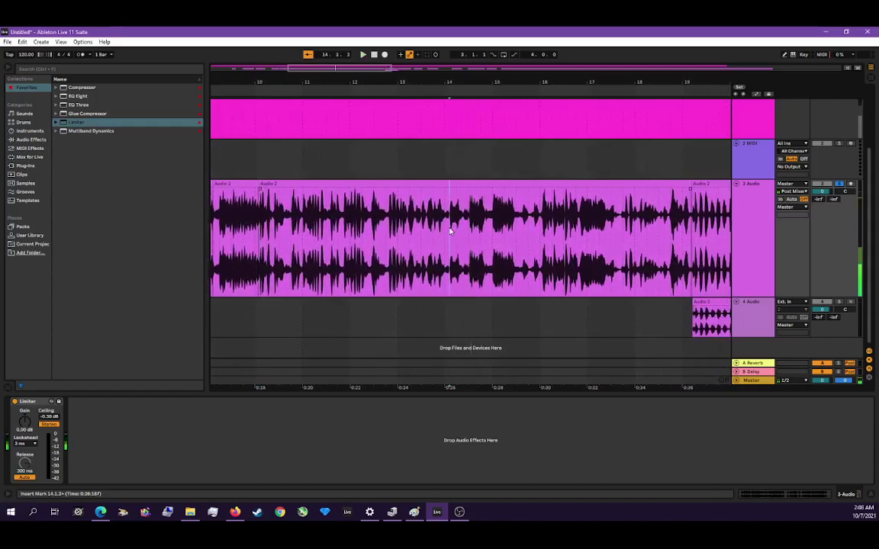
right_click(450, 230)
click(467, 268)
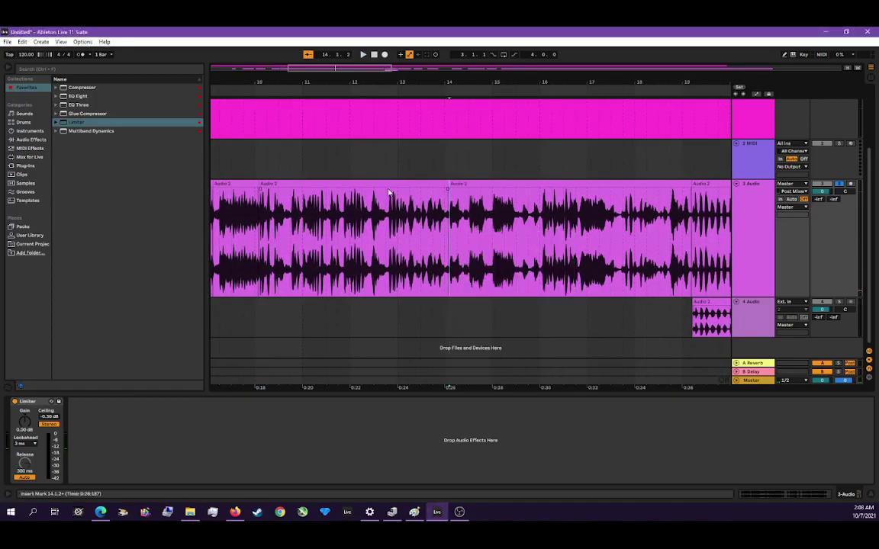
Reverse the piece between 10.1.2 and 14.1.2 and play it together with the pieces around it.
right_click(388, 193)
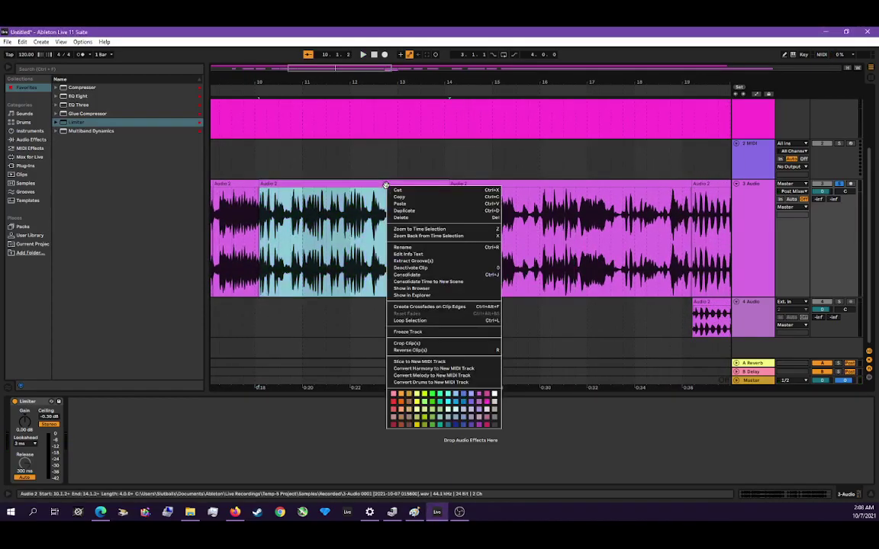
click(411, 350)
click(222, 230)
key(space)
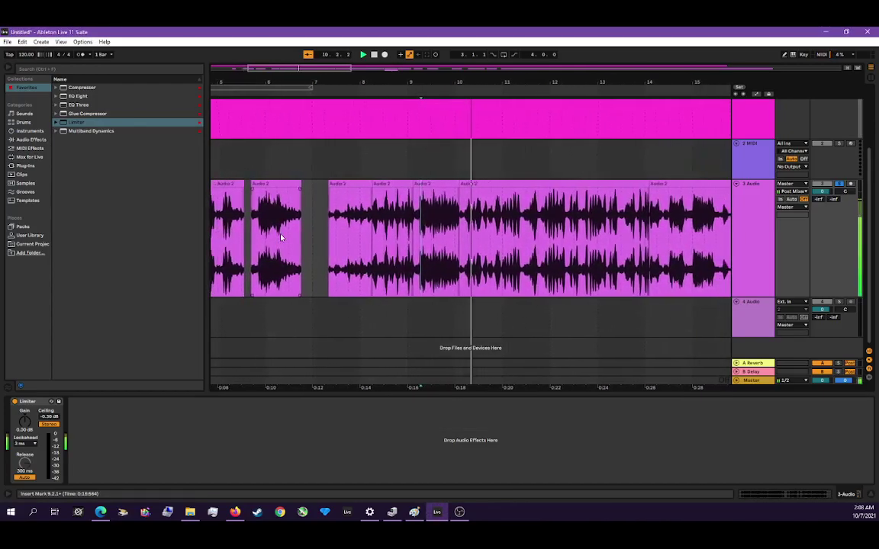
click(309, 232)
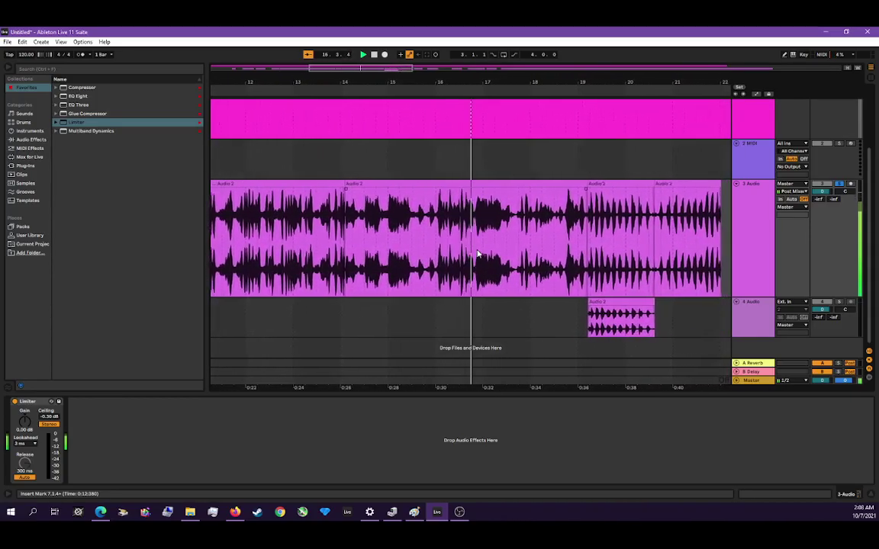
key(space)
Split the long clip after 14.1.2 at about 15.4.4, 16.4.1 and 17.3.4, playing it between cuts.
click(410, 233)
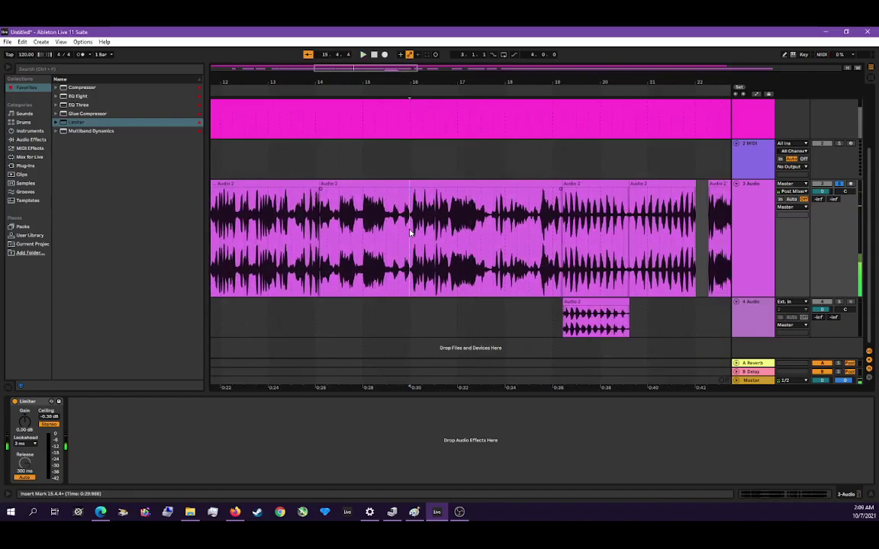
right_click(410, 233)
click(434, 285)
key(space)
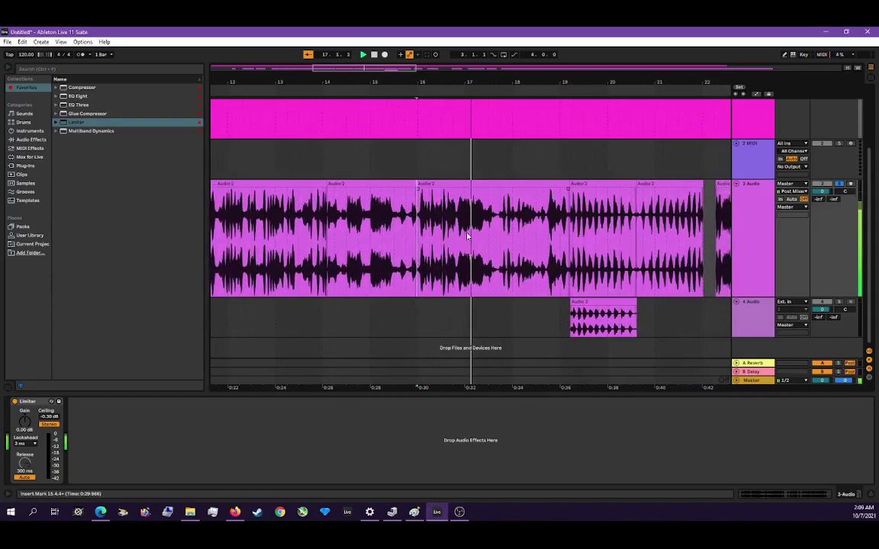
right_click(447, 227)
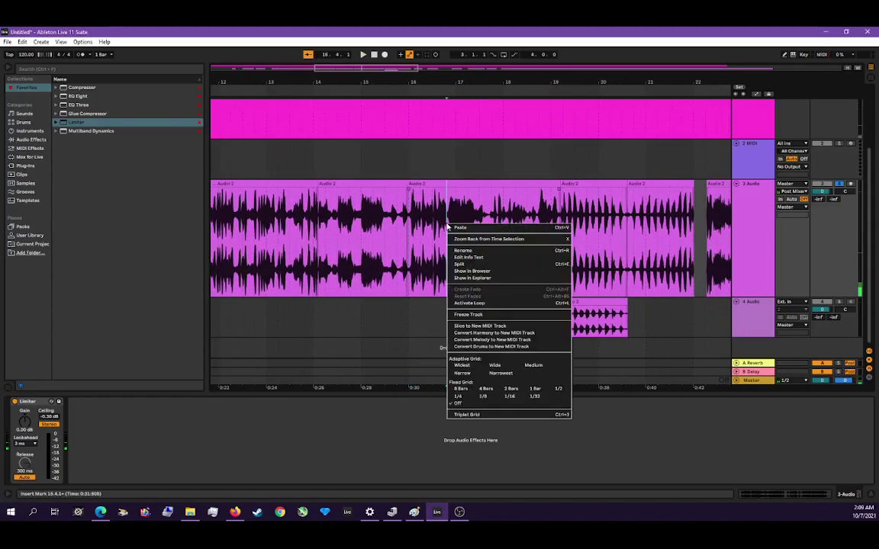
click(457, 255)
key(space)
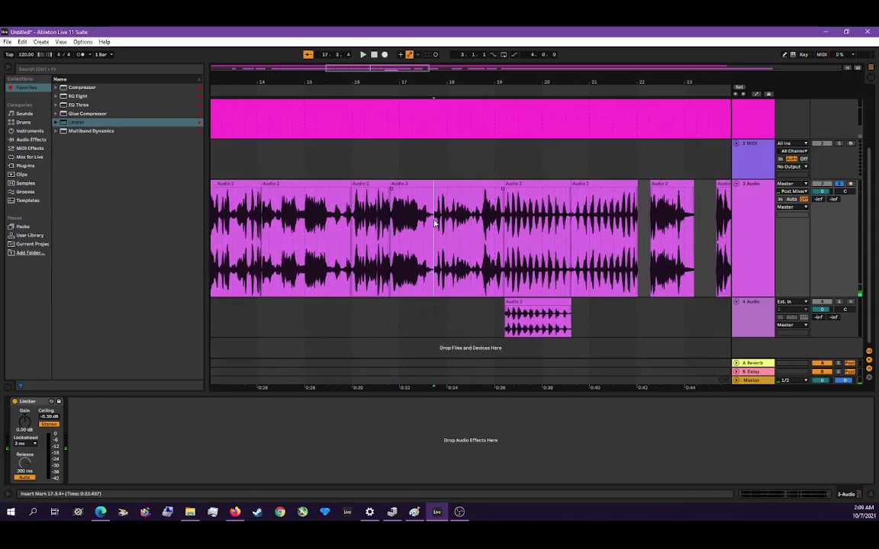
right_click(435, 222)
click(446, 256)
key(space)
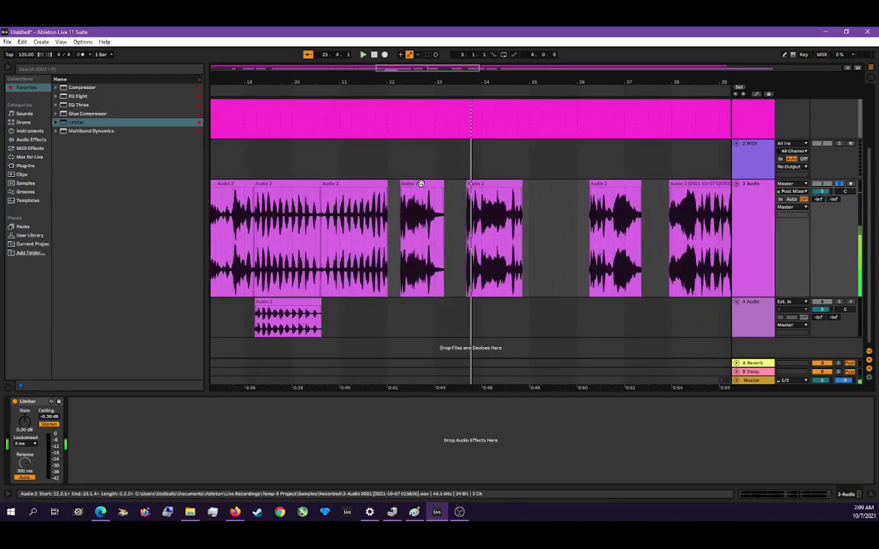
Reverse the piece at 22.2.1 and move it flush against the end of the pulsing pieces, then play the transition.
right_click(420, 184)
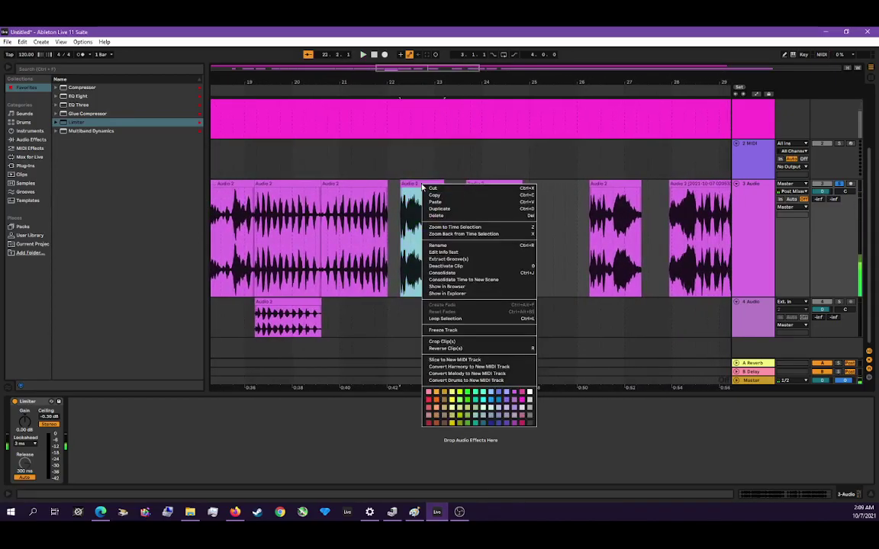
click(461, 348)
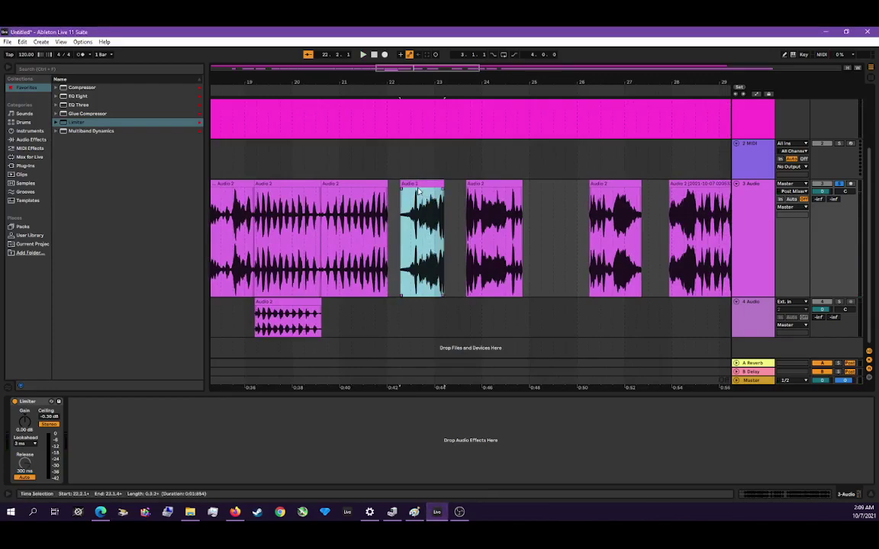
drag(418, 185, 407, 192)
click(361, 204)
key(space)
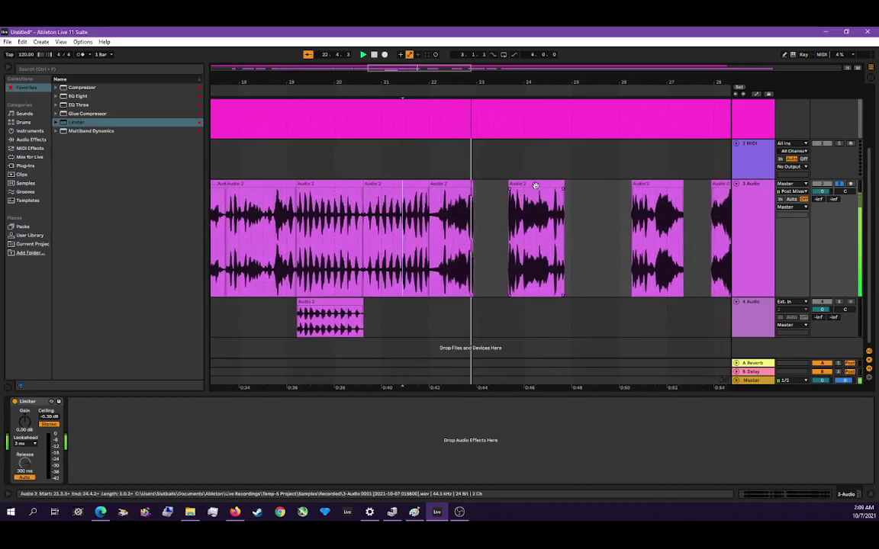
Move the piece at 23.3.3 and the one after it earlier to close the gaps, the second starting at about 24.1.2.
click(537, 183)
drag(537, 183, 502, 187)
click(435, 197)
key(space)
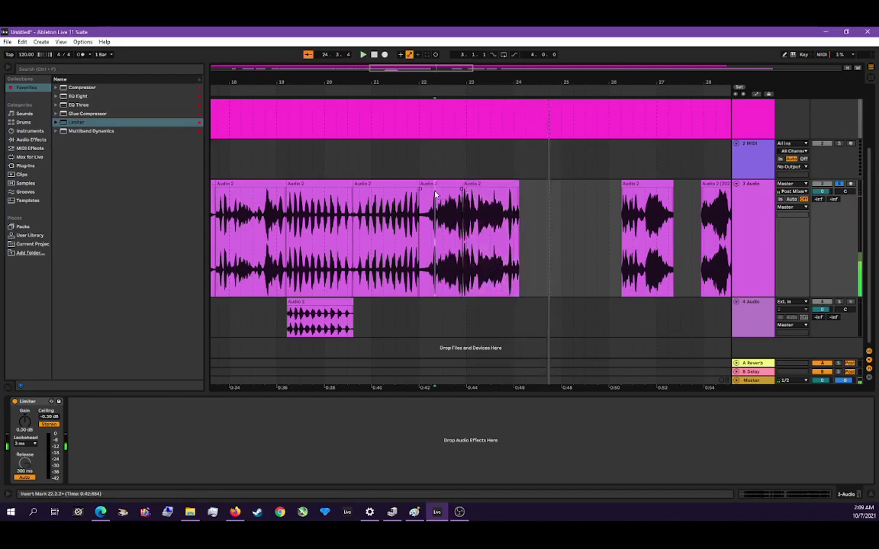
key(space)
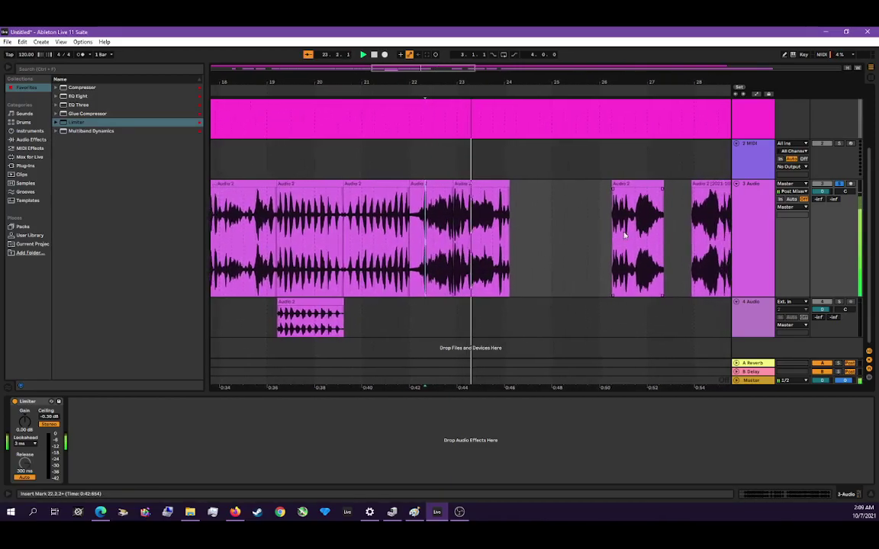
drag(624, 185, 569, 188)
drag(533, 192, 524, 194)
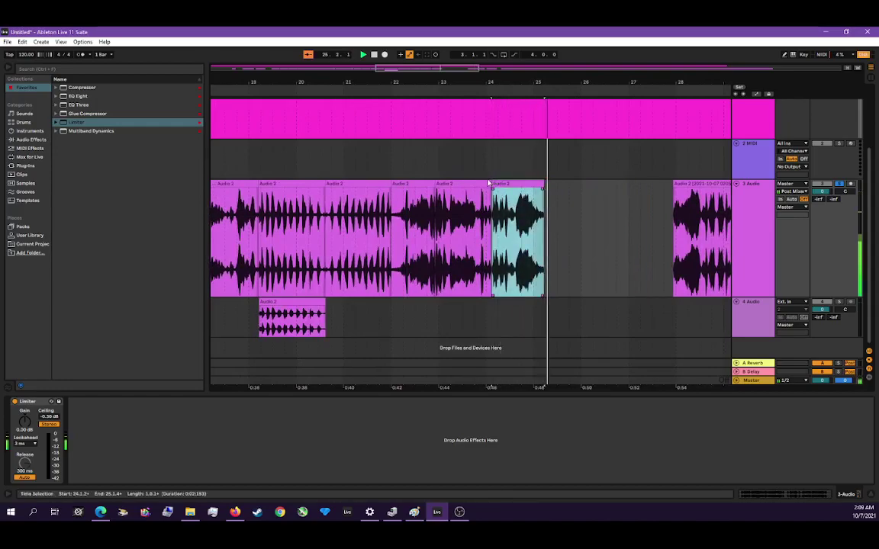
Trim the end of the piece at 22.4.3 to about 23.4.1 and move the three following pieces earlier, flush together, the last starting at about 26.3.4.
drag(436, 190, 474, 191)
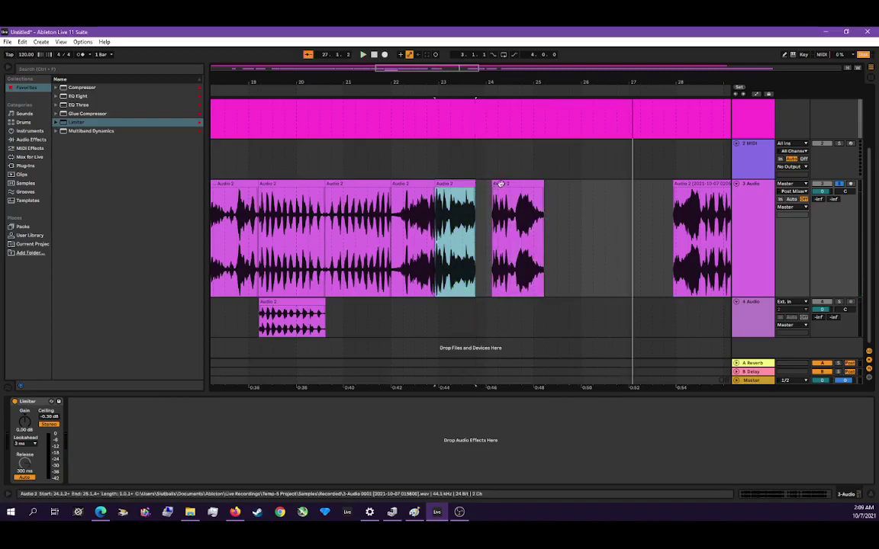
drag(514, 183, 499, 191)
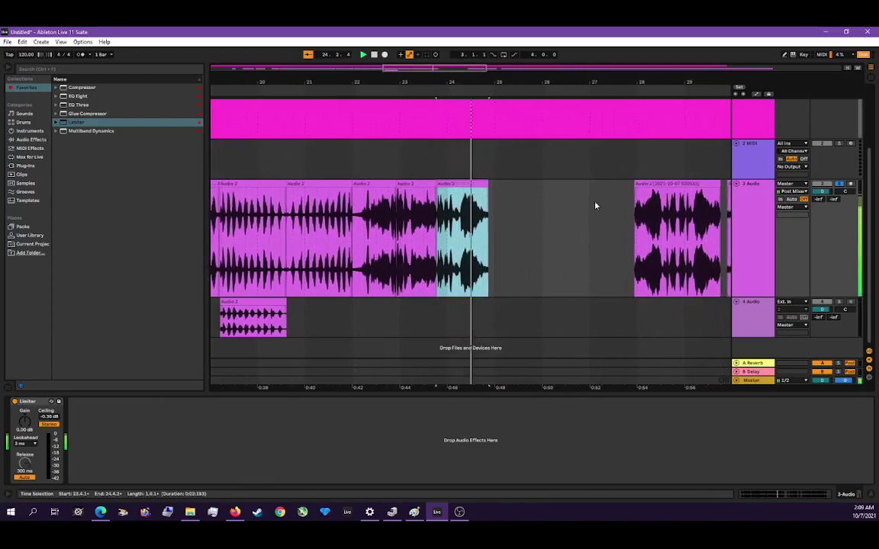
drag(642, 186, 512, 196)
key(space)
key(space)
drag(713, 183, 568, 189)
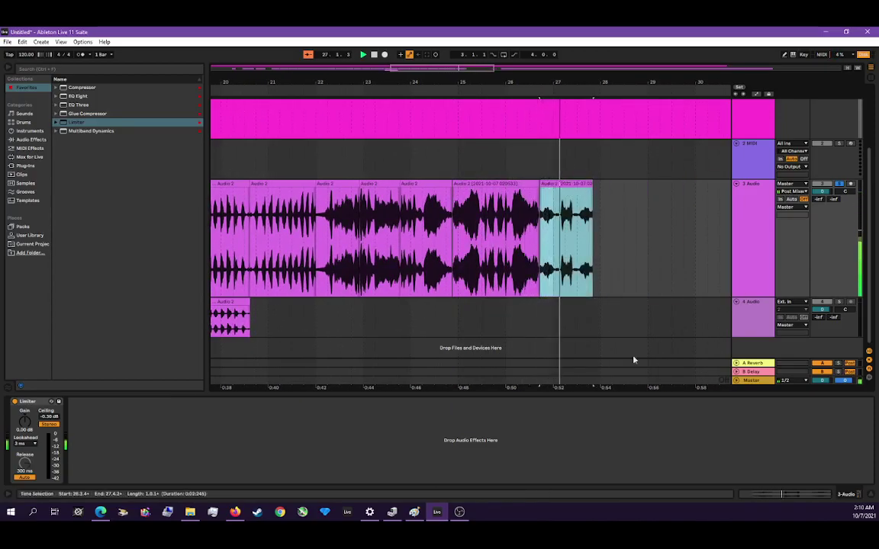
Cut the long leftover clip starting at about 31.2.4 out of the 3 Audio track and play from the beginning of the arrangement.
click(668, 385)
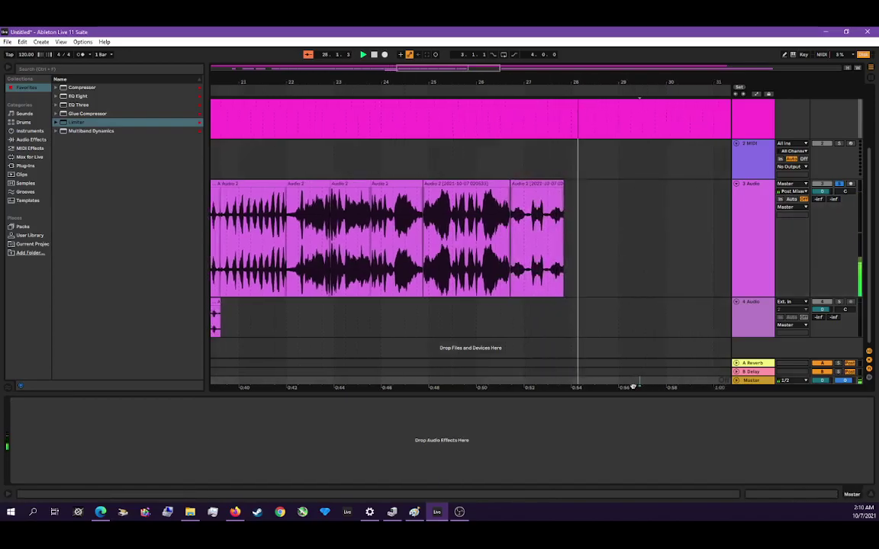
click(633, 212)
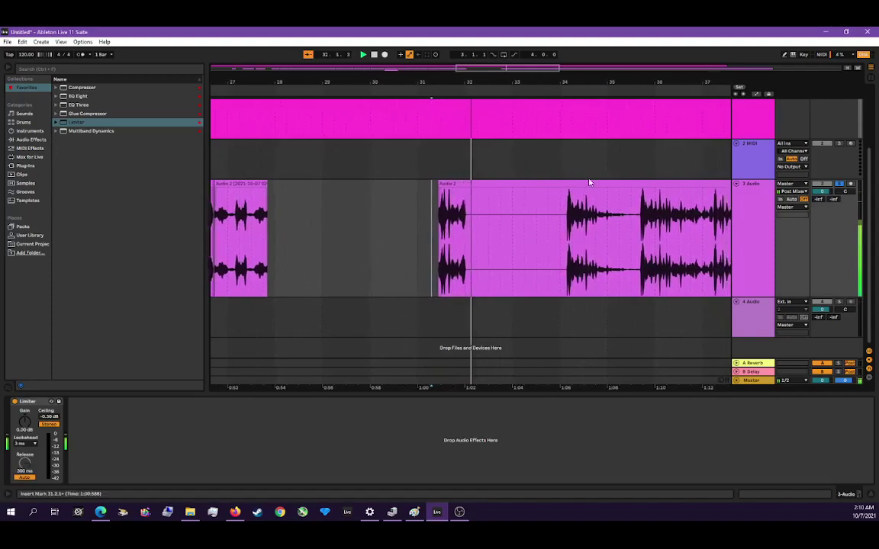
right_click(610, 183)
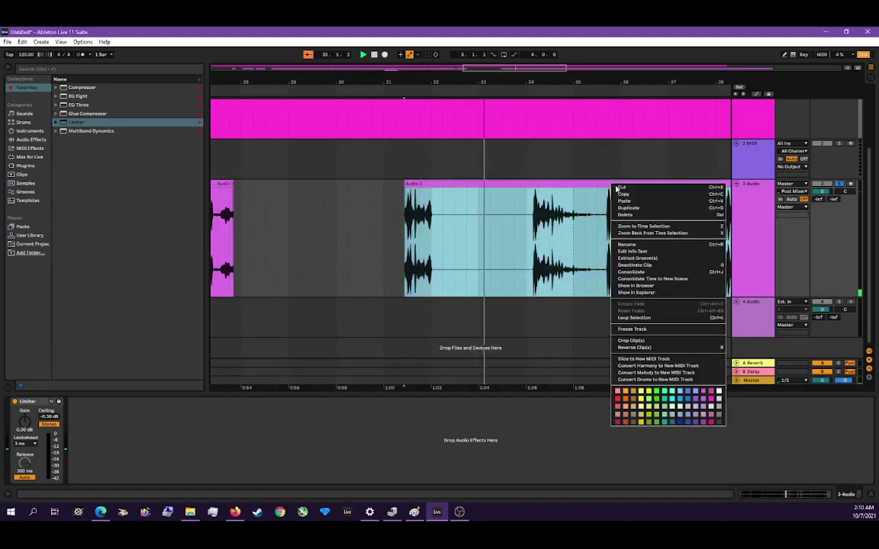
click(613, 190)
key(minus)
key(minus)
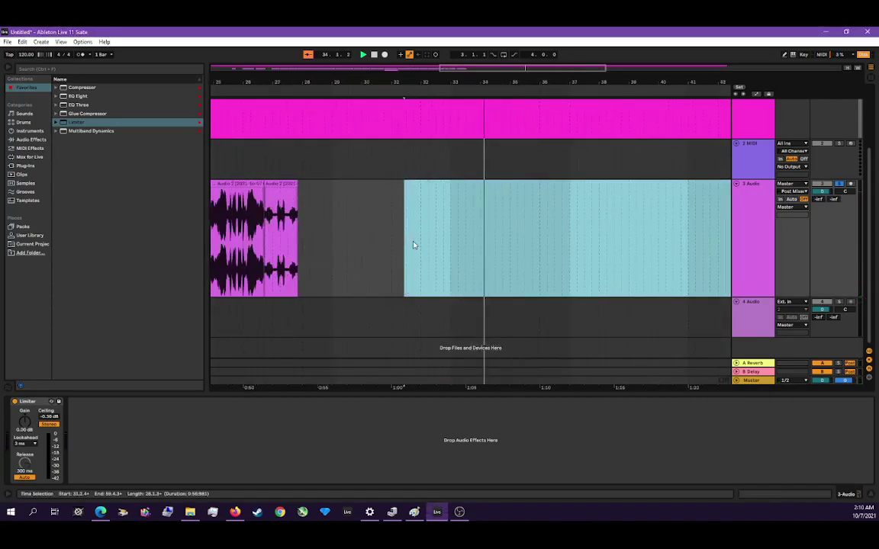
click(386, 240)
key(minus)
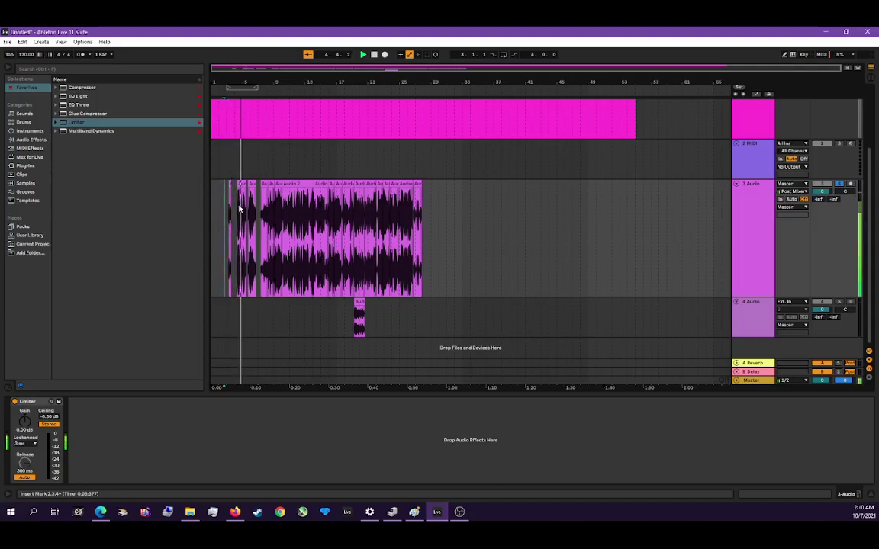
Move the first piece to about 3.4.4 and the third to about 5.3.1, flush against the piece between them, and play the result.
key(plus)
key(plus)
key(plus)
key(plus)
key(plus)
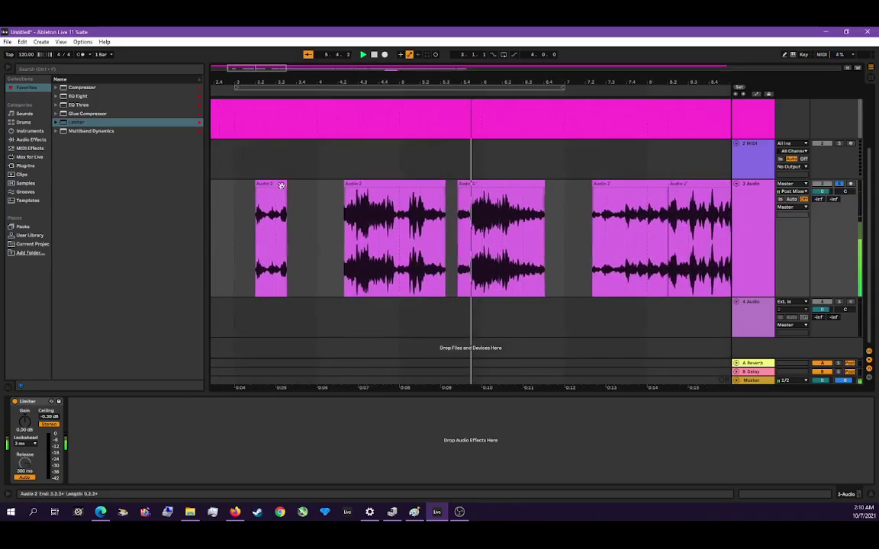
key(space)
drag(253, 185, 311, 186)
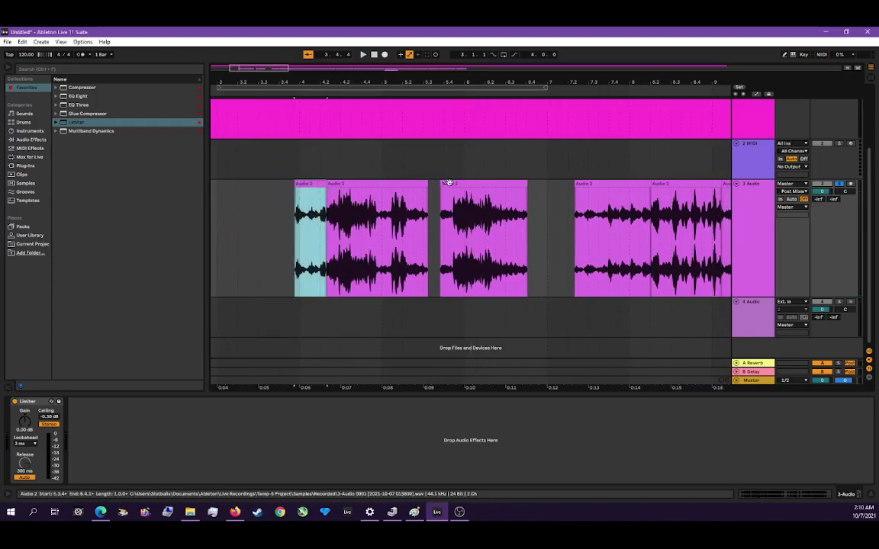
drag(453, 184, 440, 185)
key(space)
key(space)
click(267, 205)
key(space)
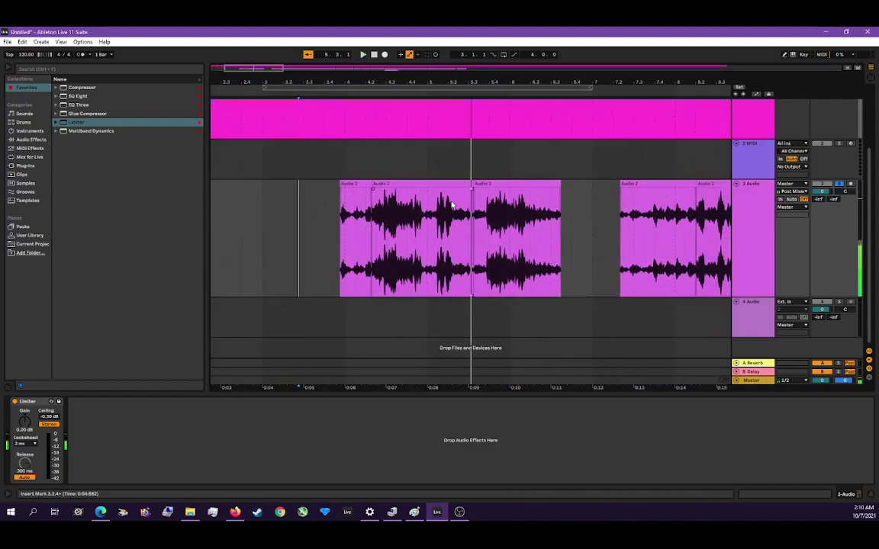
Shorten the end of the second piece, move the third piece over it to start at about 4.4.4, and play the transition.
drag(468, 183, 466, 183)
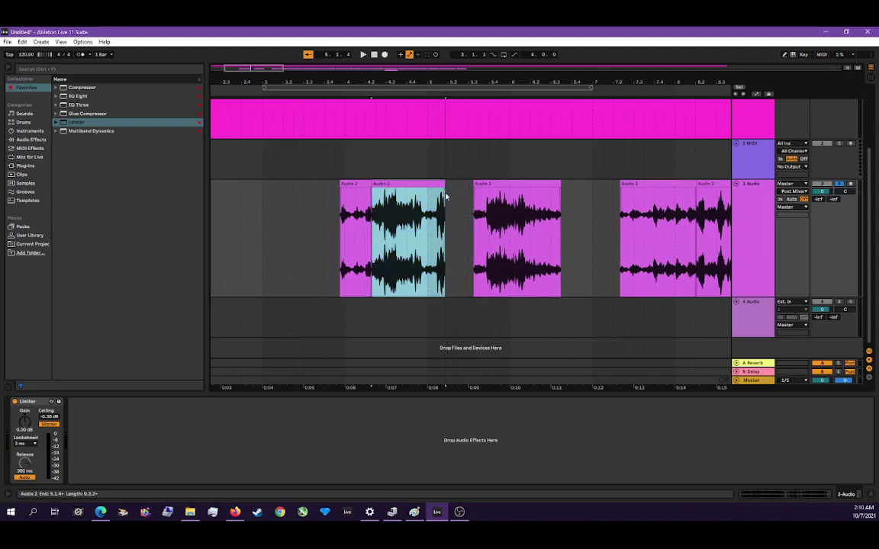
key(space)
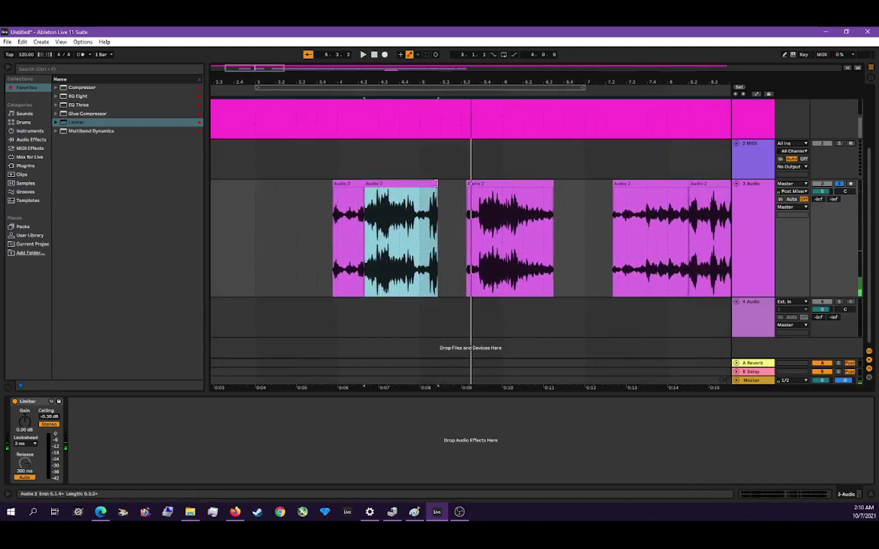
drag(492, 184, 446, 194)
click(312, 221)
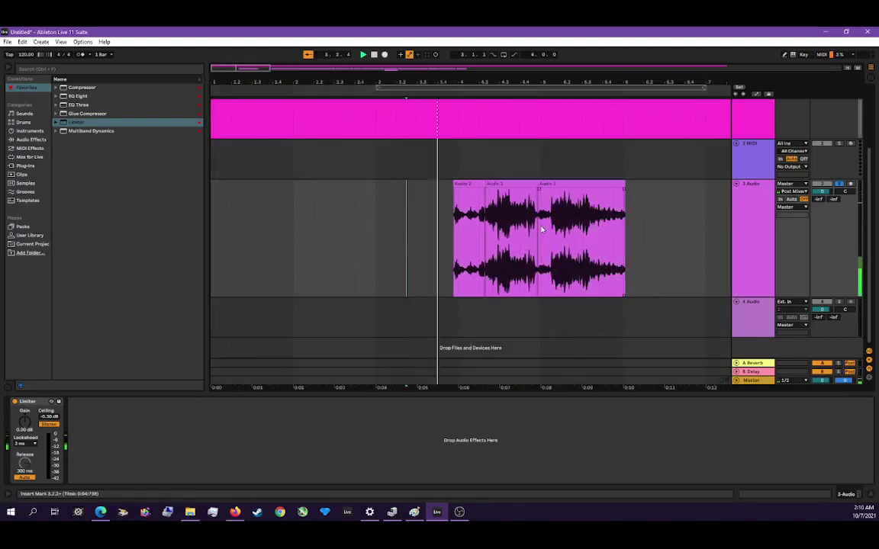
Consolidate the first three pieces into one clip and trim its silent lead-in to about 3.4.4.
shift+click(431, 184)
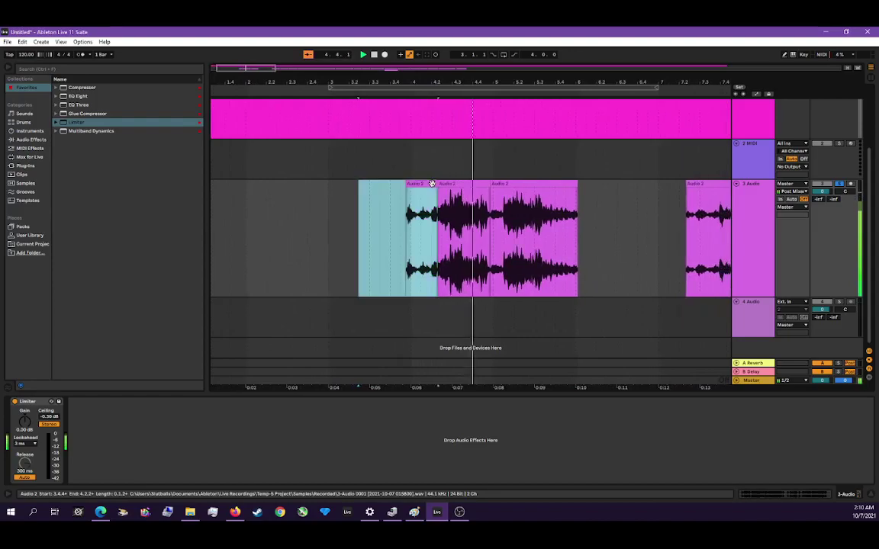
shift+click(464, 184)
shift+click(516, 185)
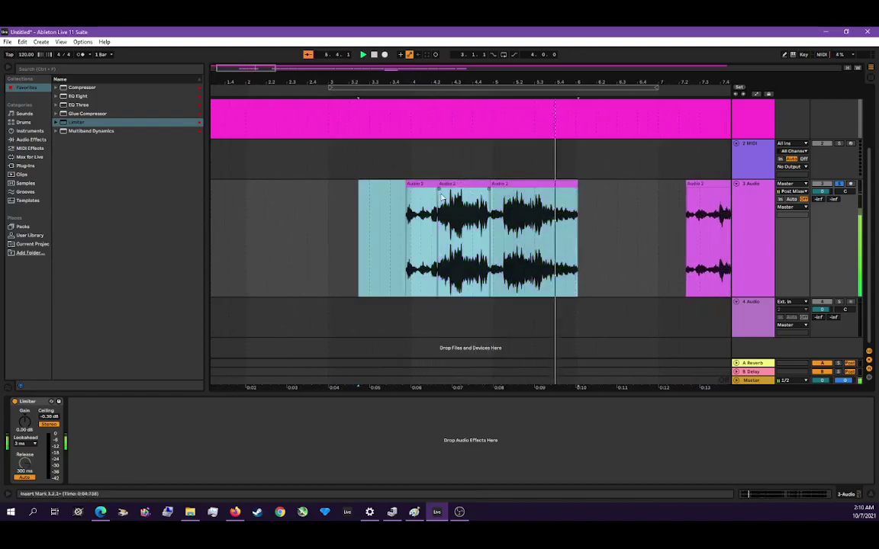
right_click(432, 184)
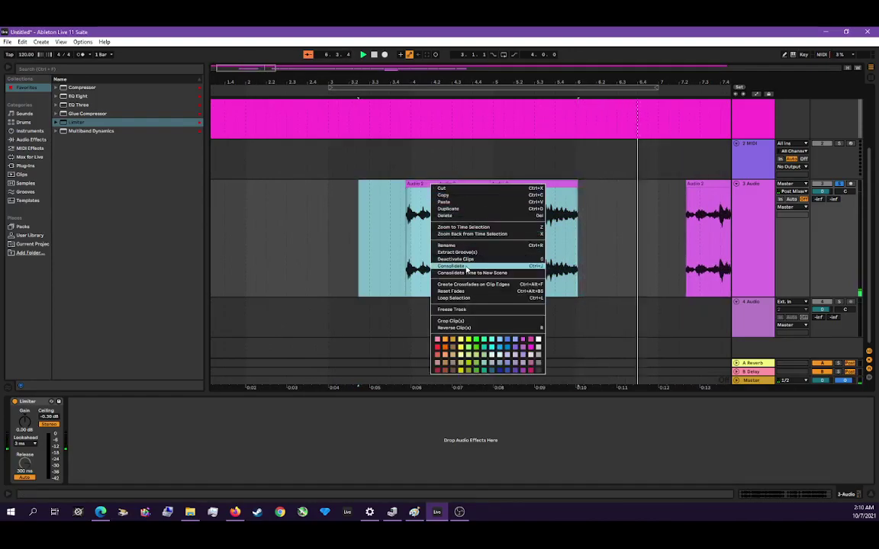
click(465, 265)
click(416, 284)
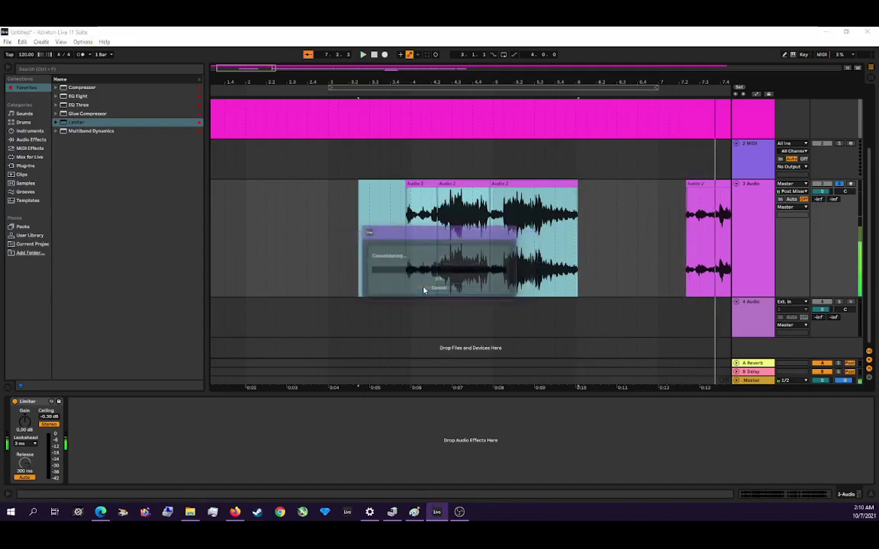
drag(359, 184, 401, 184)
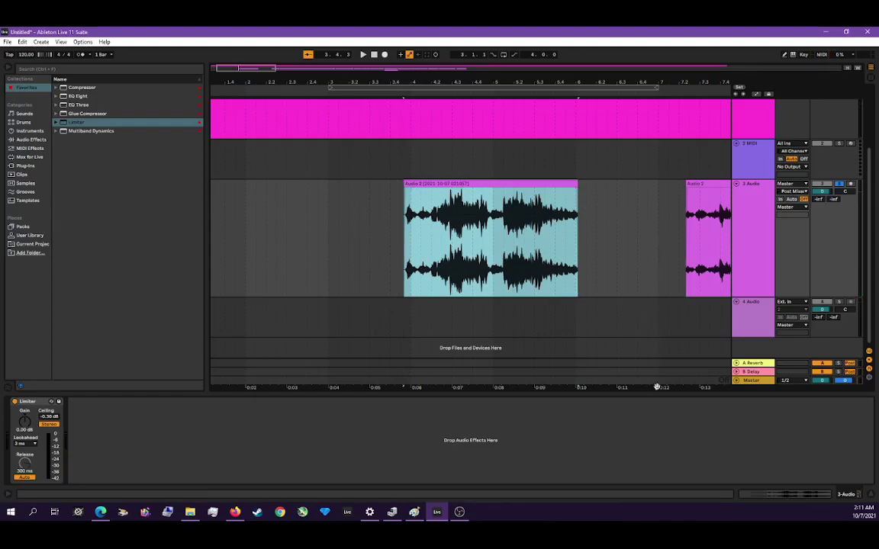
Play the section from 14.1.2 through the pieces ending at about 17.3.4 to judge how they sound together.
scroll(657, 387, right, 5)
click(481, 186)
key(space)
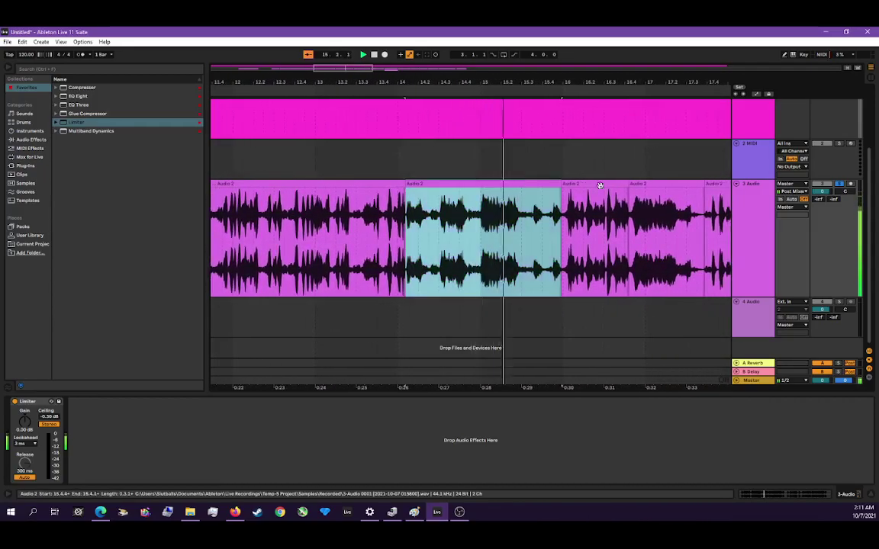
shift+click(599, 185)
shift+click(657, 183)
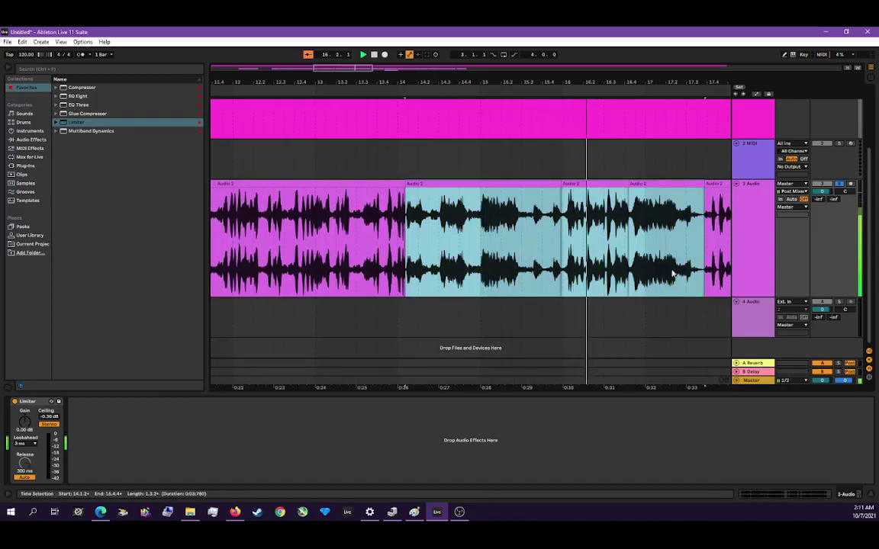
click(679, 386)
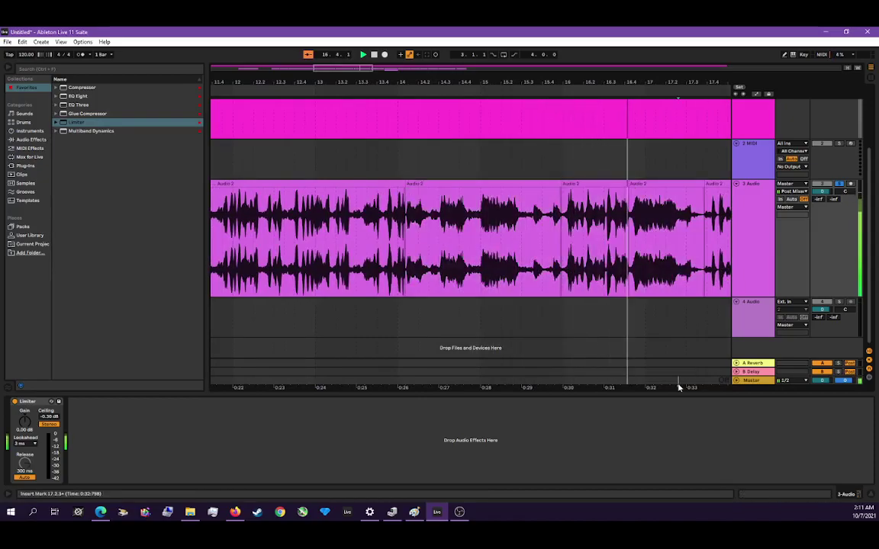
click(488, 185)
shift+click(585, 192)
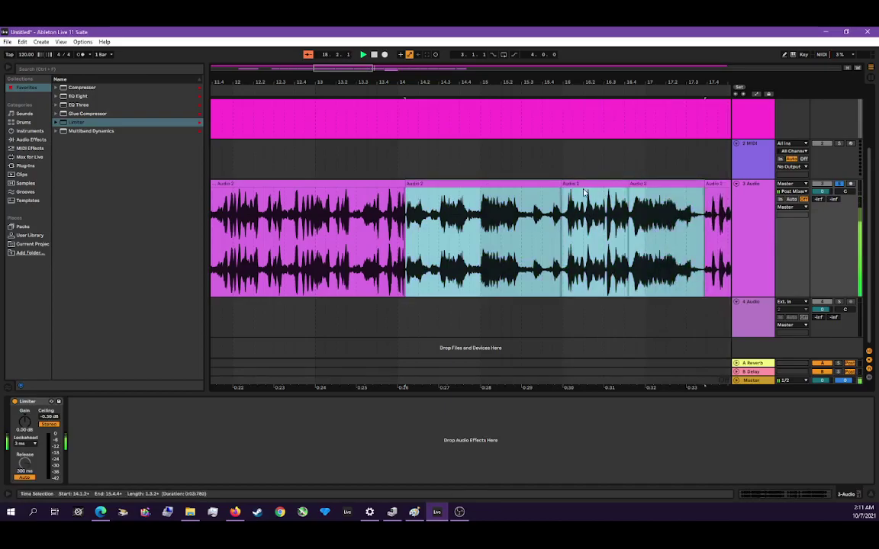
key(space)
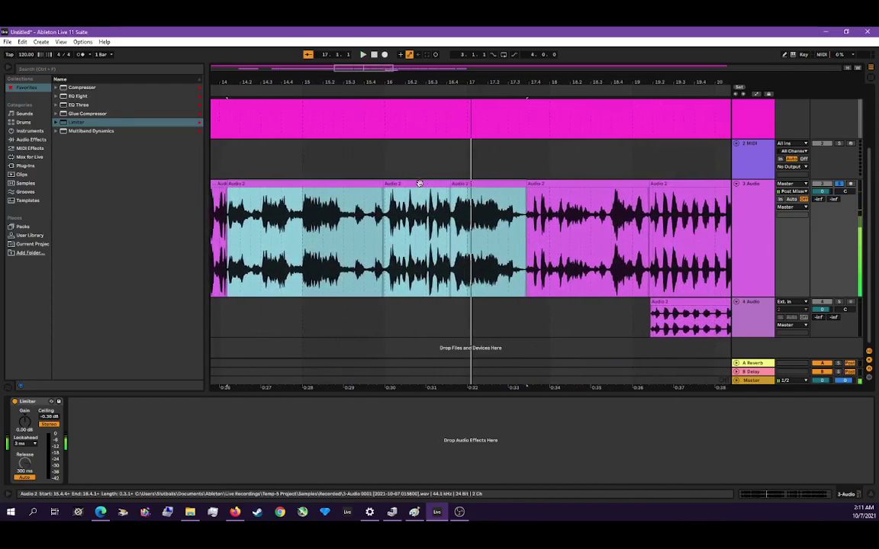
Reverse the piece starting at 15.4.4 and play it together with the piece before it.
click(418, 186)
right_click(421, 184)
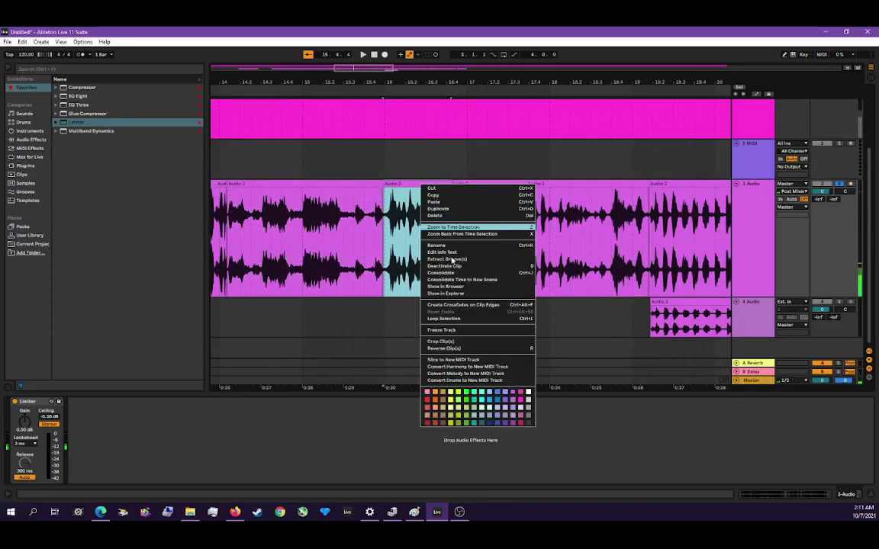
click(466, 348)
click(333, 183)
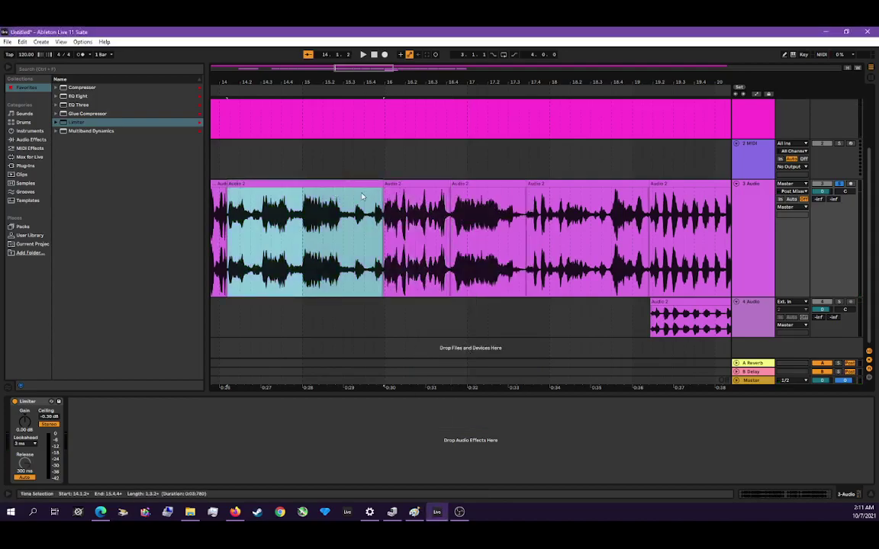
key(space)
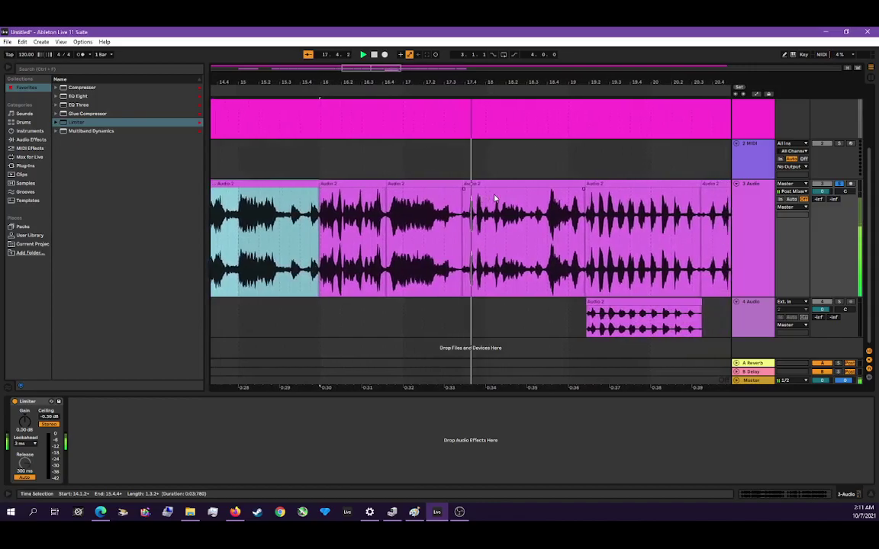
Reverse the piece between 17.3.4 and 19.1.4 and play on through the rest of the arrangement.
right_click(463, 187)
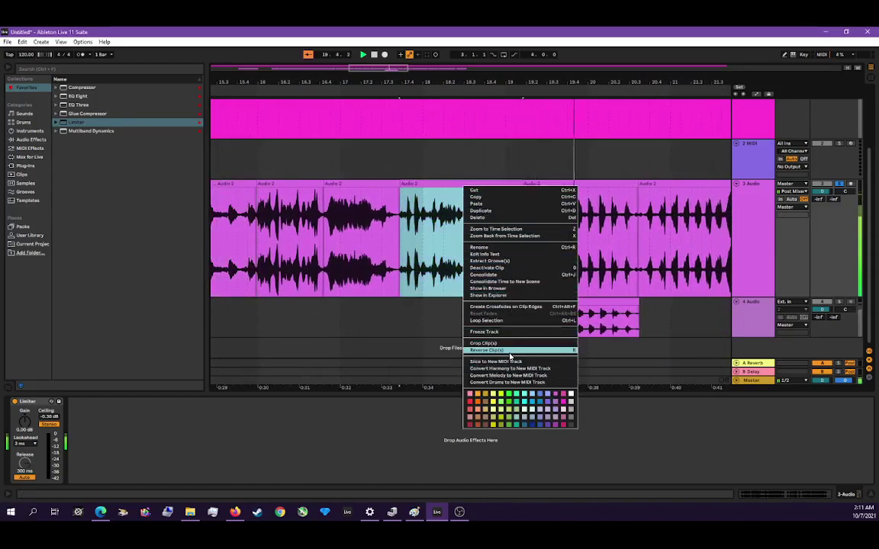
click(510, 352)
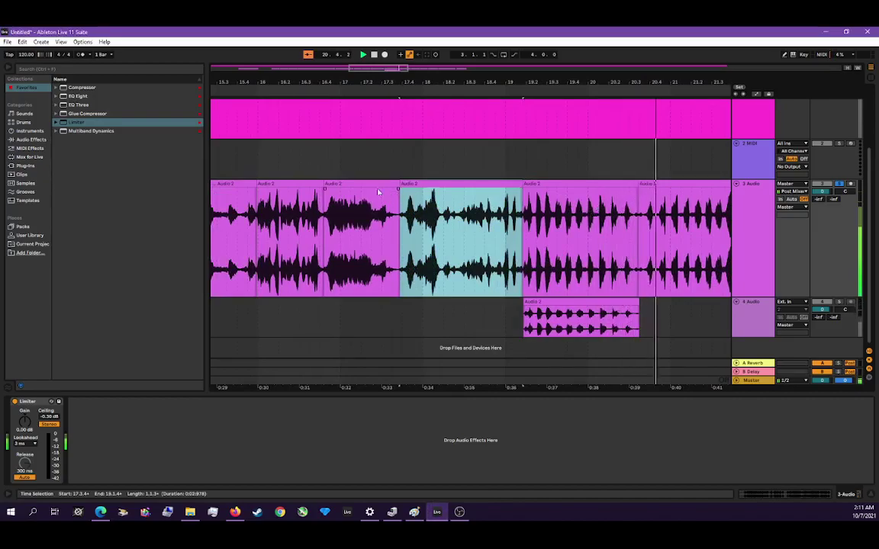
scroll(412, 184, down, 10)
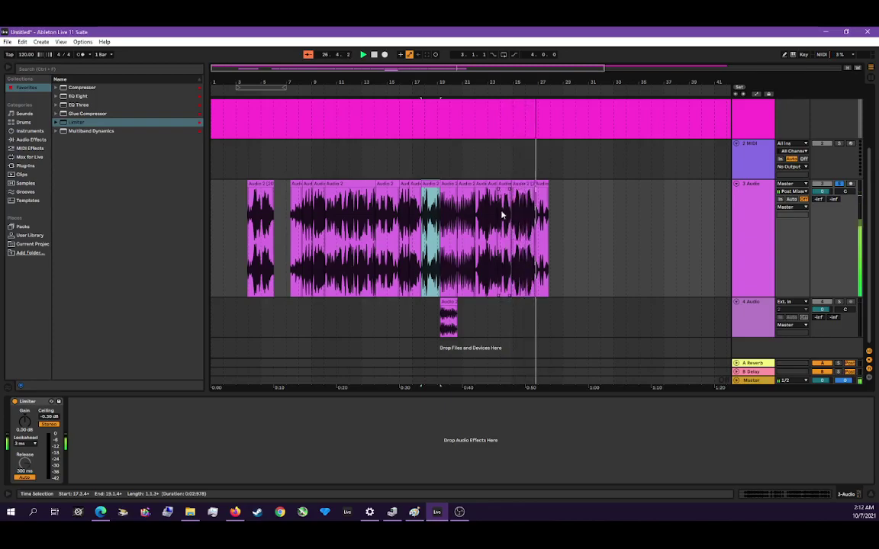
Move the consolidated first clip flush against the pieces after it, and shift the clip on the 4 Audio track to about 28.4.2.
click(260, 184)
drag(259, 185, 276, 184)
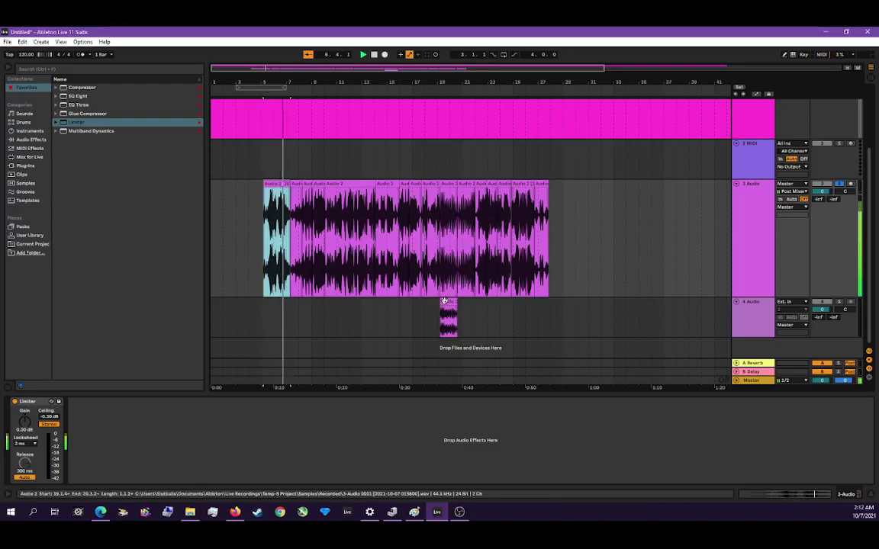
drag(446, 302, 568, 303)
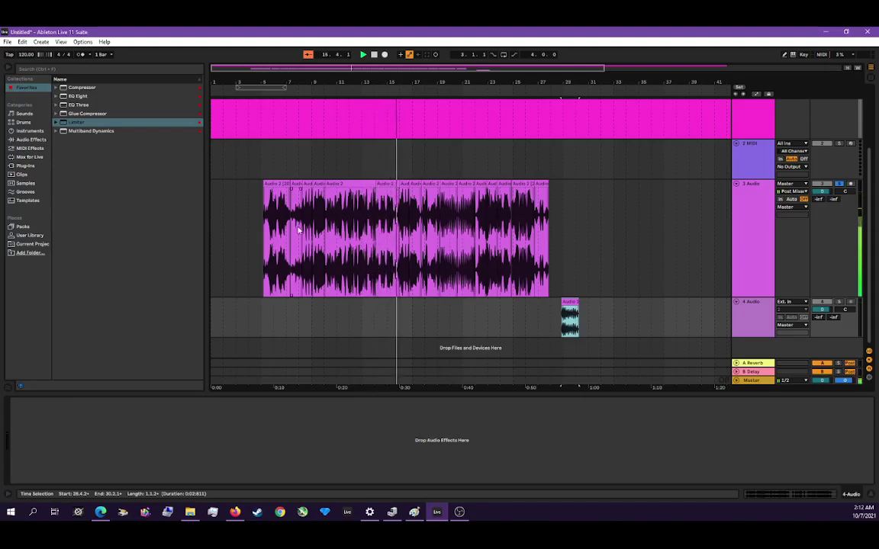
Consolidate all the pieces on the 3 Audio track, from about 5.2.1 to 27.4.4, into one clip.
drag(265, 190, 292, 193)
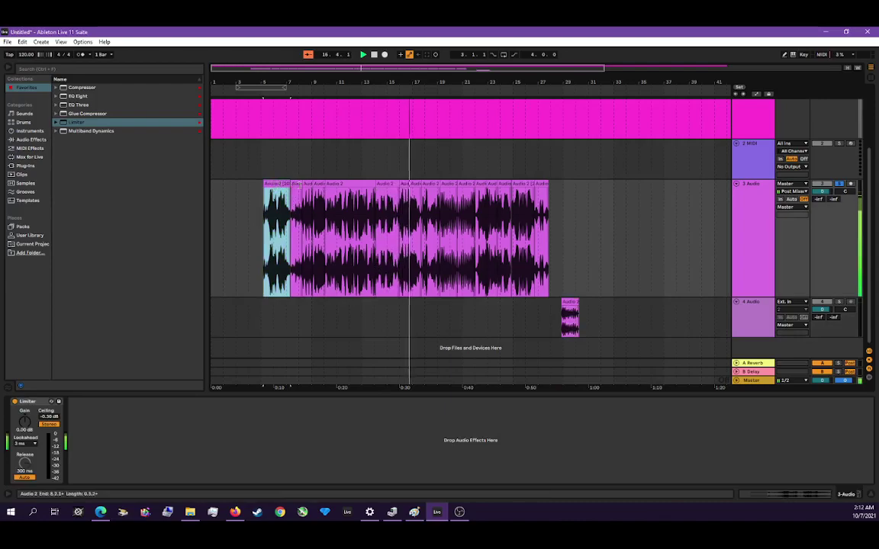
drag(550, 214, 266, 229)
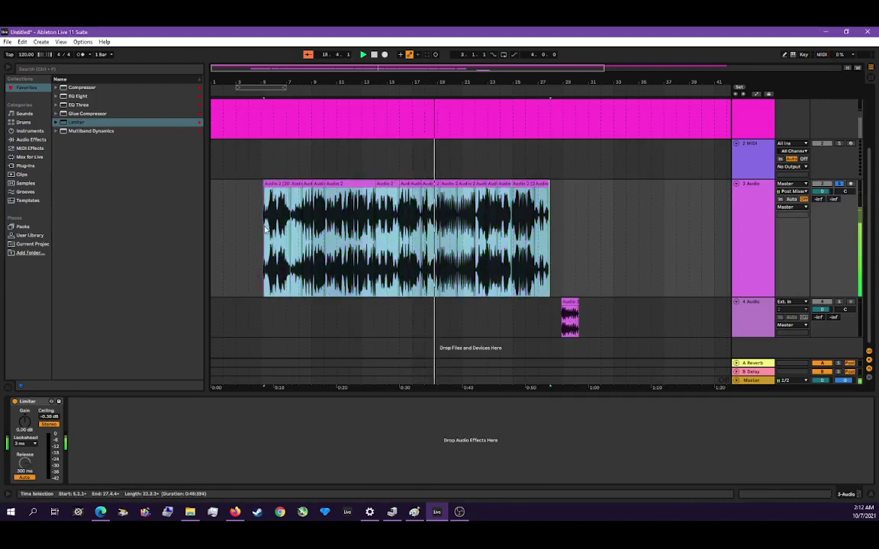
right_click(351, 185)
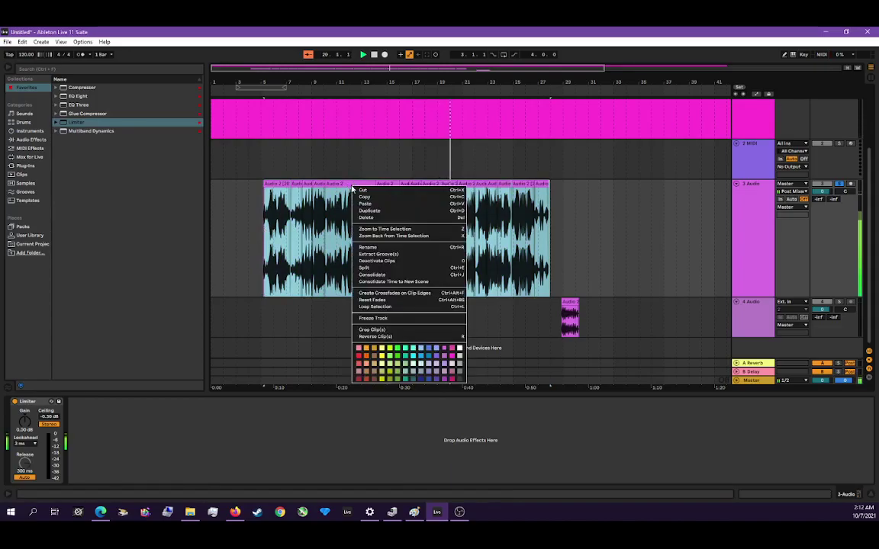
click(385, 283)
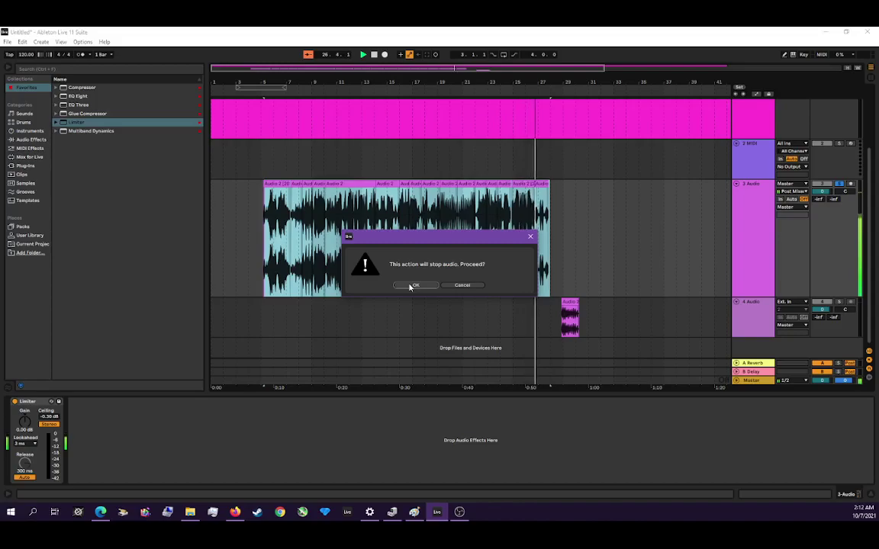
click(411, 285)
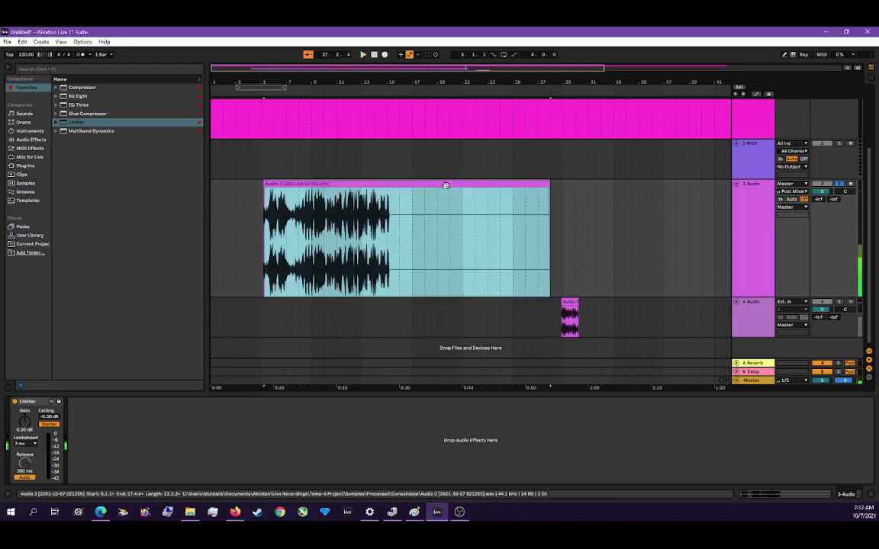
Play the consolidated clip from several points around bars 17 to 19 to find where the pulsing section starts.
click(434, 221)
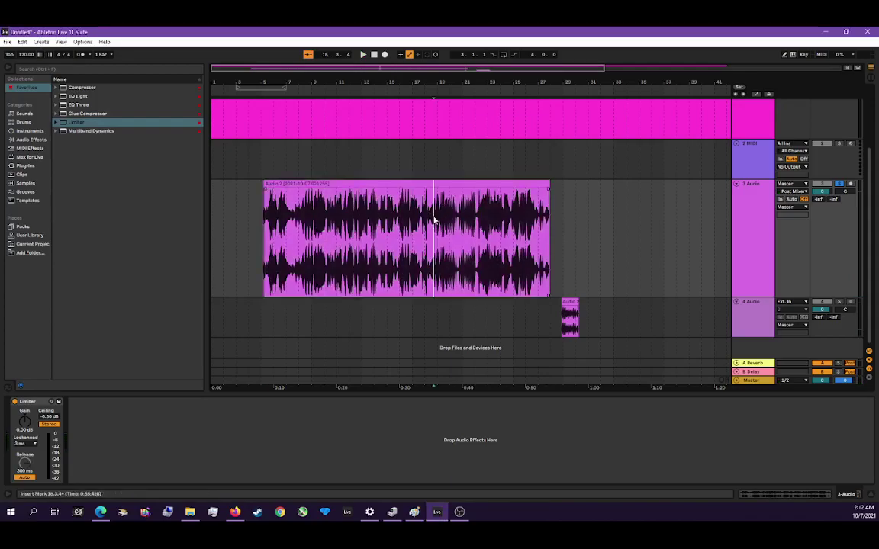
scroll(440, 226, up, 5)
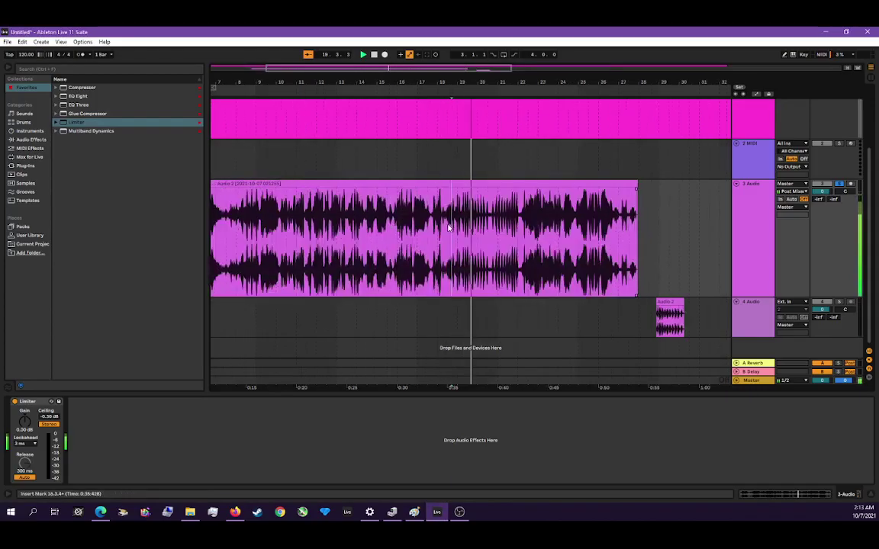
click(397, 230)
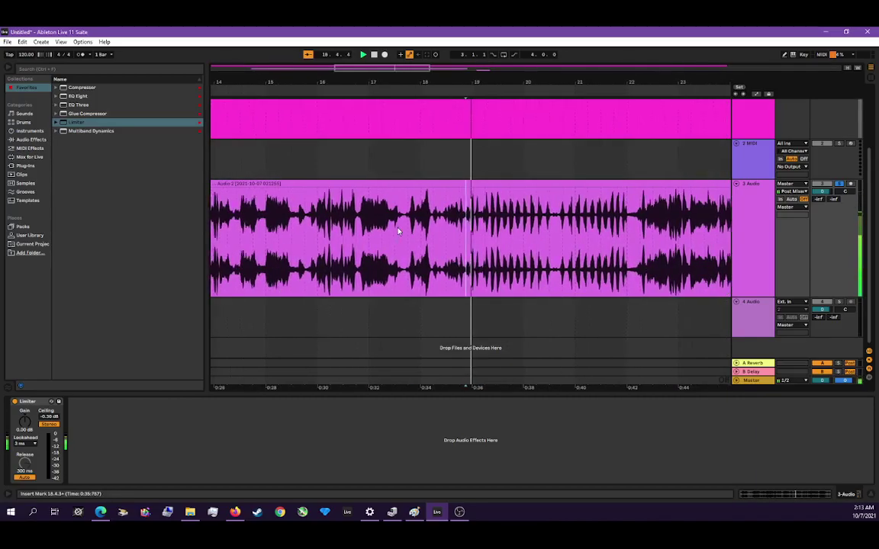
key(space)
click(458, 226)
key(space)
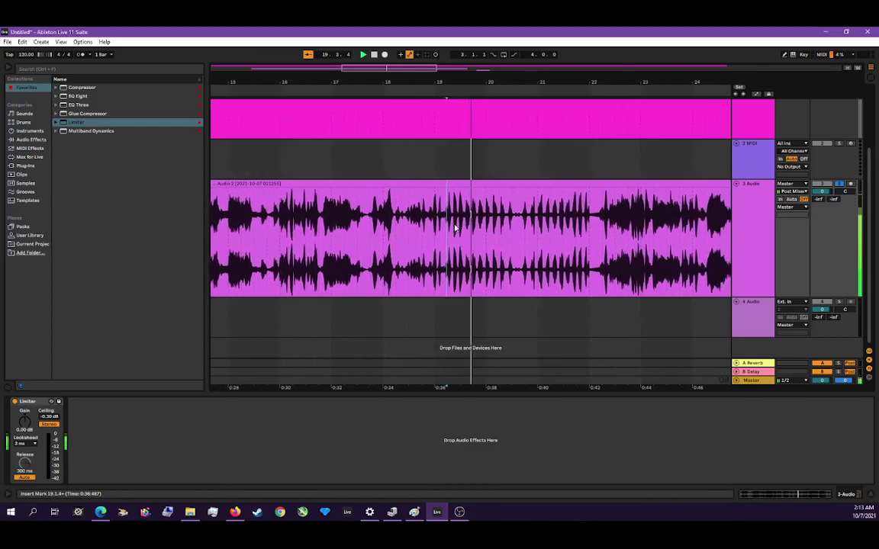
click(441, 231)
key(space)
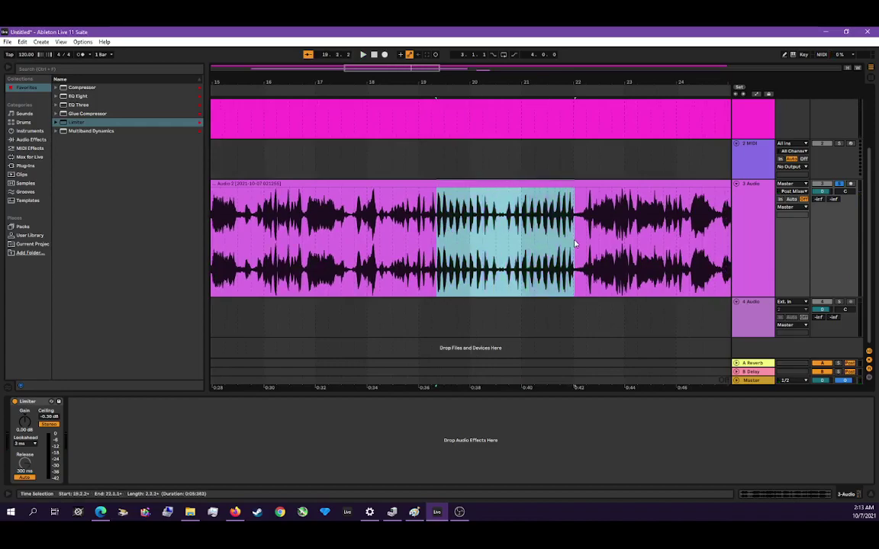
Copy the section from 19.2.2 to 22.1.1 of the consolidated clip and paste it onto the 4 Audio track at about 20.4.4.
right_click(515, 231)
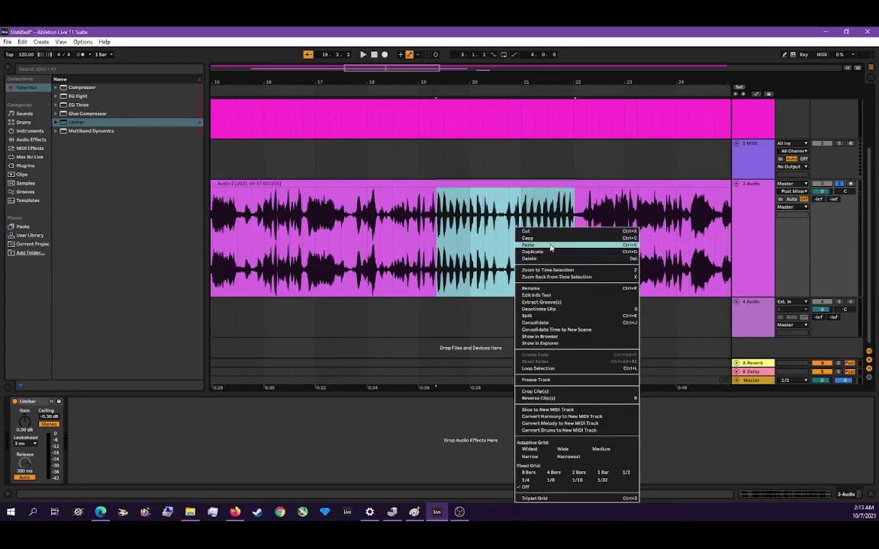
click(551, 239)
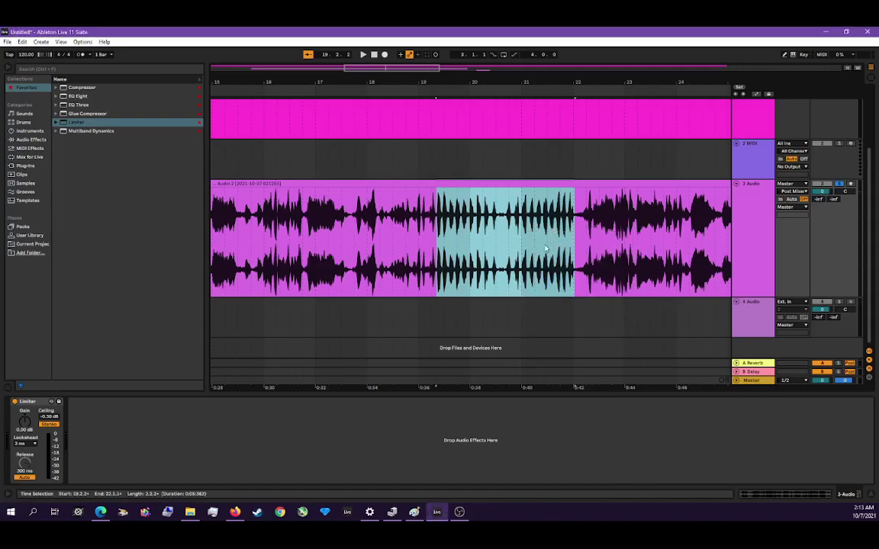
click(520, 308)
right_click(519, 308)
click(530, 316)
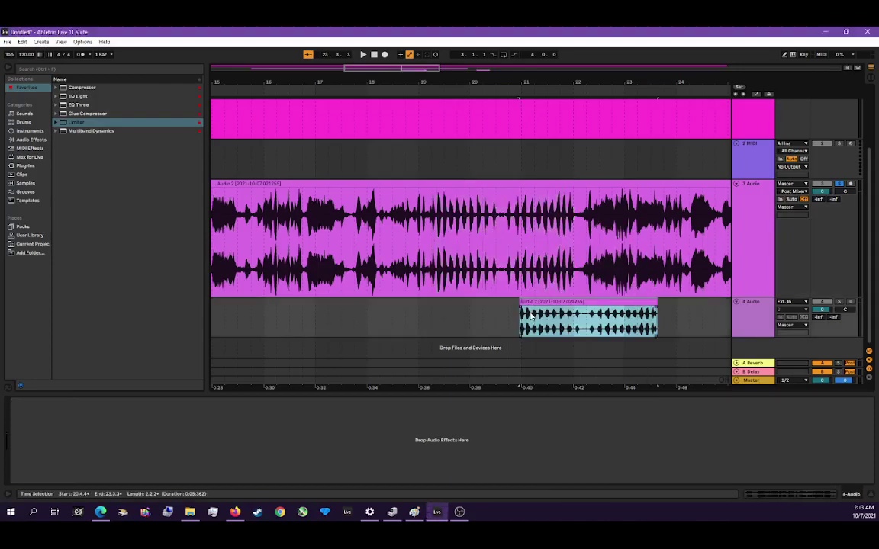
Play the pasted section against the main clip and move it along the 4 Audio track to about 3.4.2.
key(space)
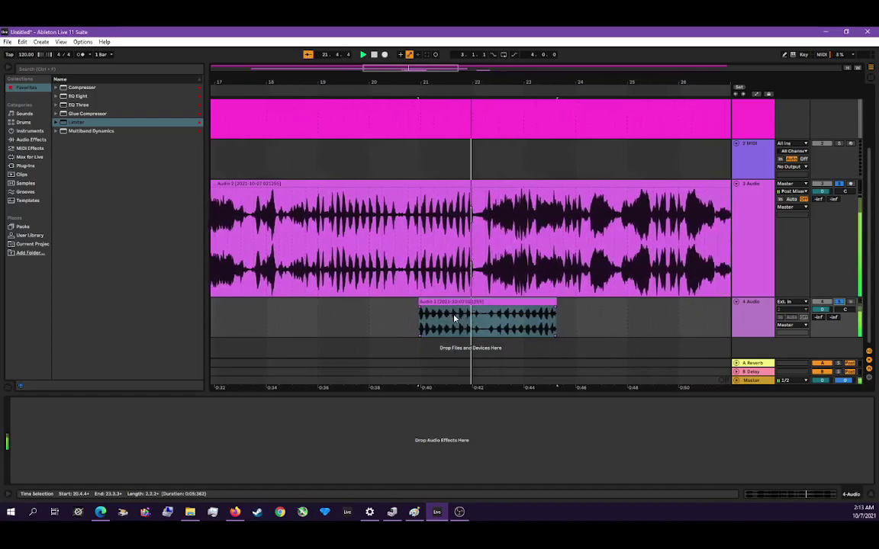
click(338, 321)
scroll(337, 321, down, 3)
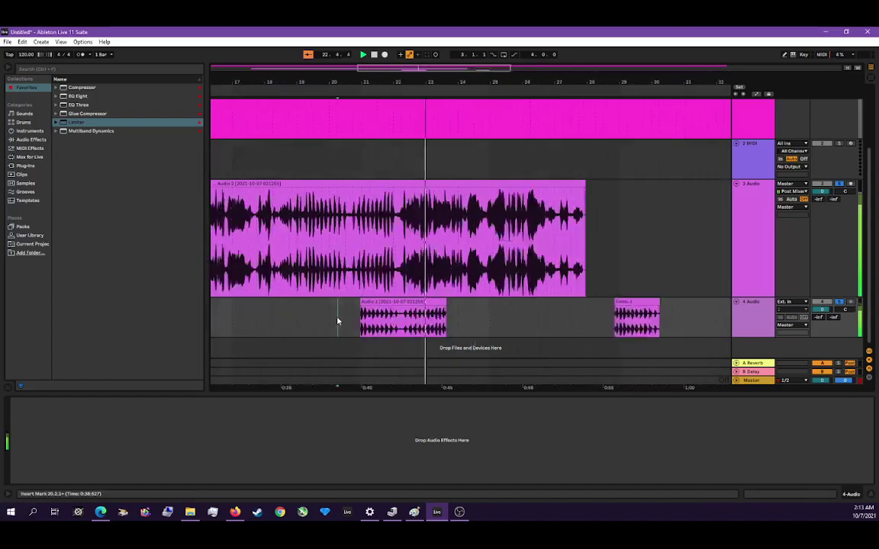
key(minus)
key(minus)
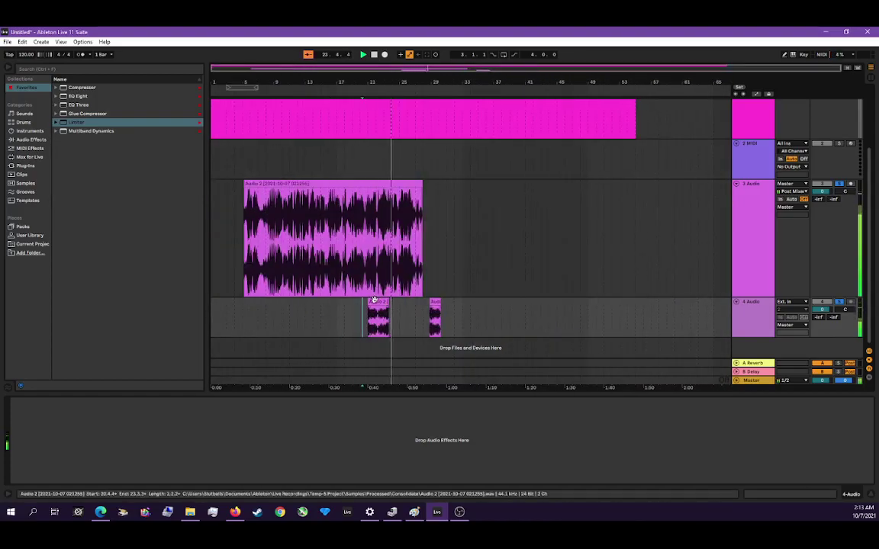
drag(375, 303, 243, 310)
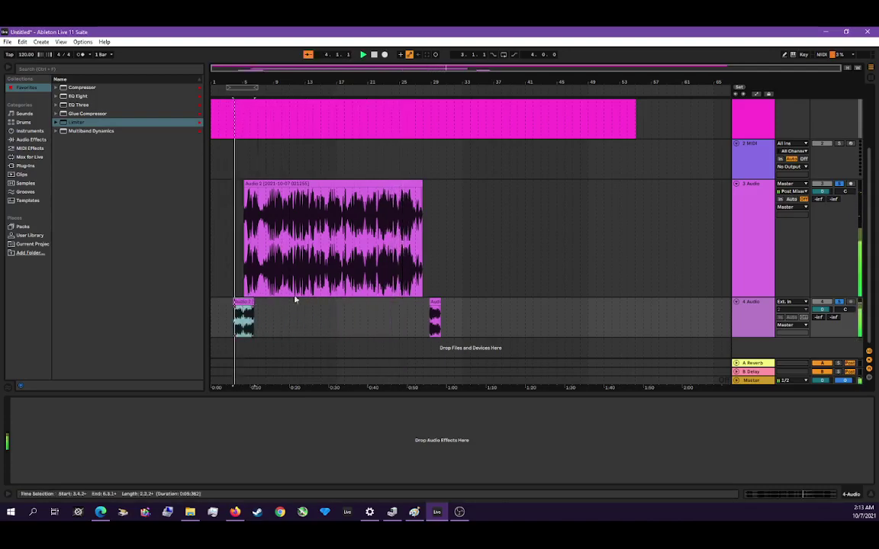
Shift the short older clip on the 4 Audio track to about bar 35 and paste another copy of the section at about 27.3.1.
drag(435, 303, 483, 305)
right_click(417, 313)
click(439, 334)
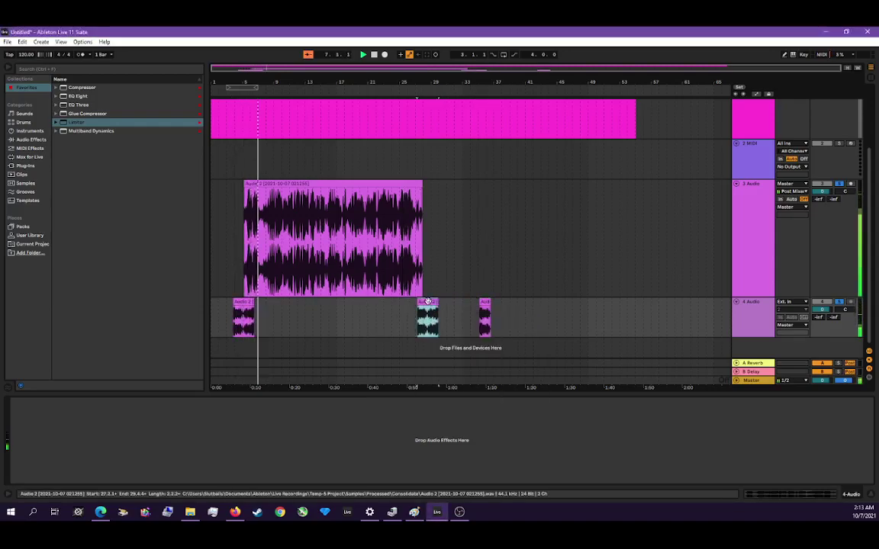
Try the first copy at several positions around the start of the main clip and settle it at about 2.4.1.
drag(245, 304, 264, 299)
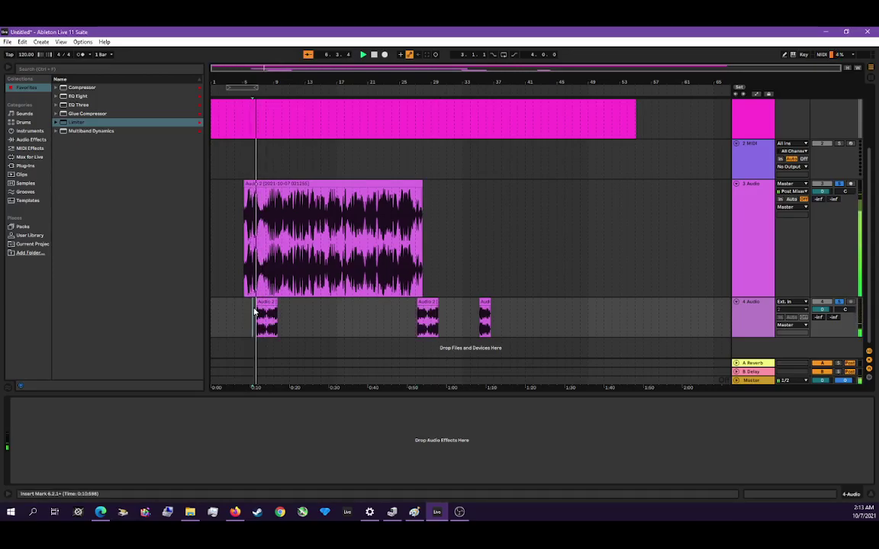
click(260, 303)
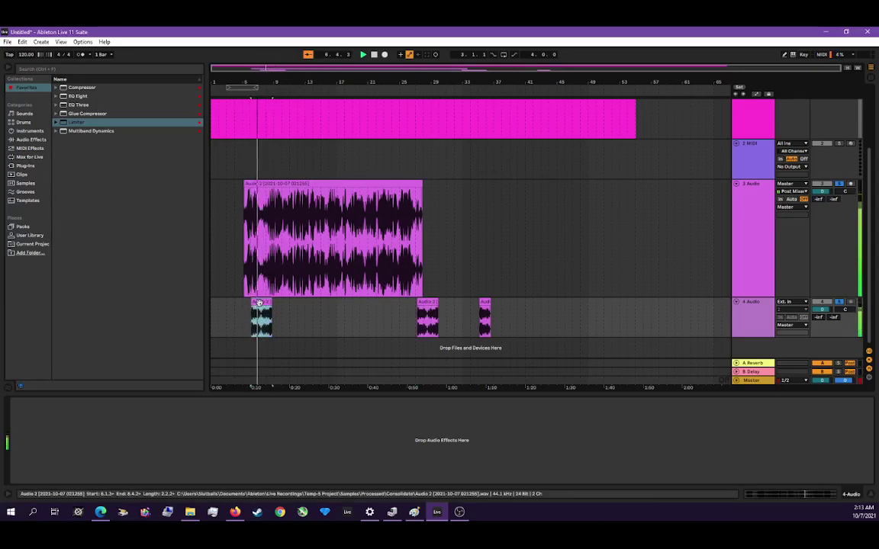
drag(259, 303, 234, 314)
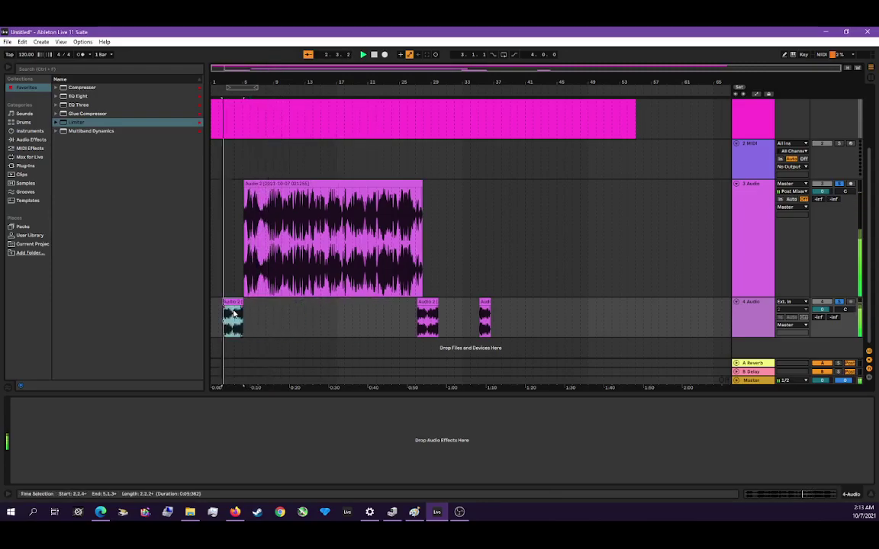
click(236, 304)
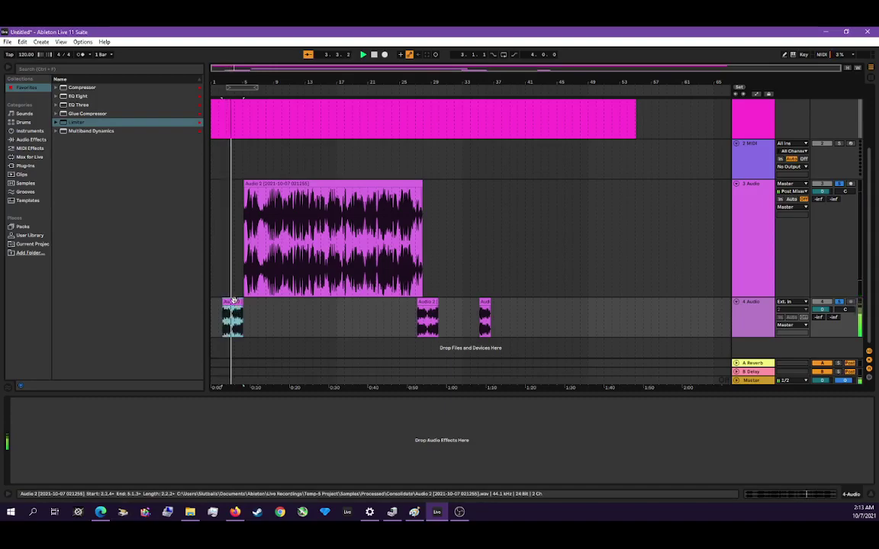
drag(233, 303, 235, 302)
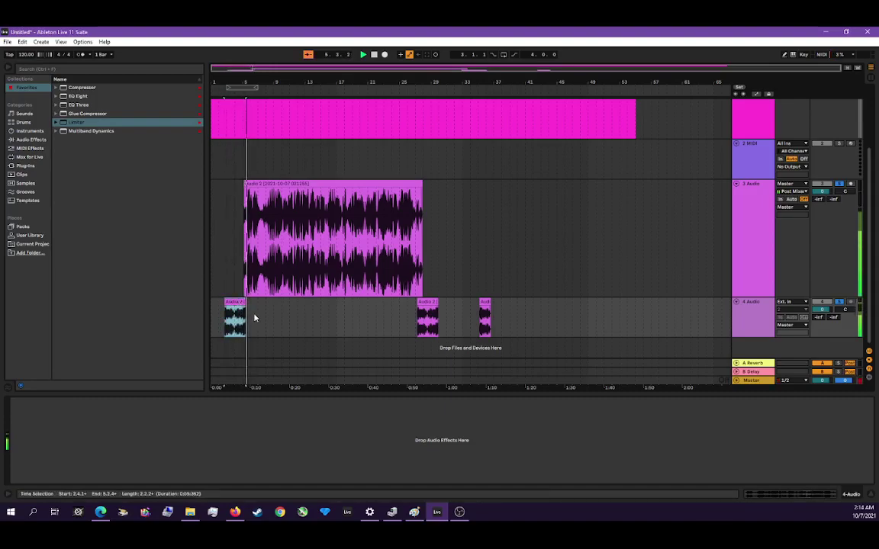
Transpose the clip starting at 2.4.1 to -6 st and set its warp mode to Complex Pro.
key(plus)
key(plus)
key(plus)
scroll(253, 316, up, 3)
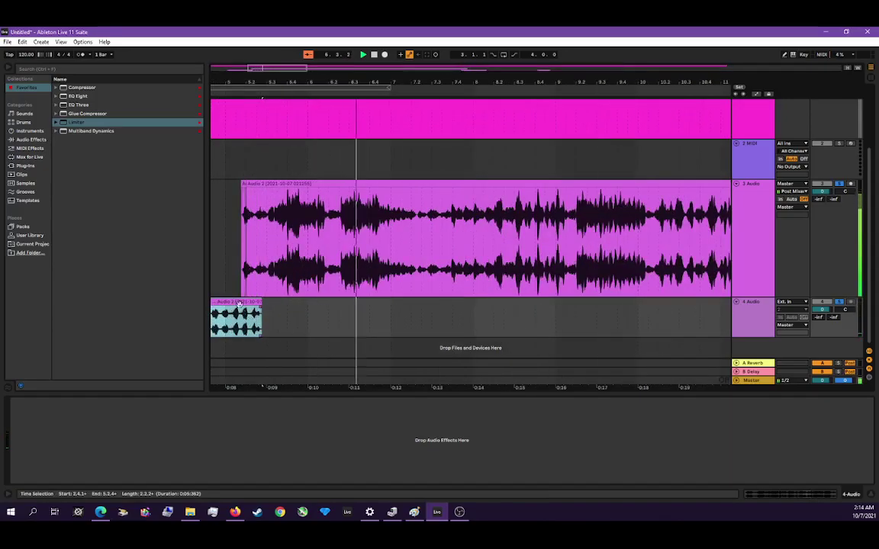
double_click(233, 301)
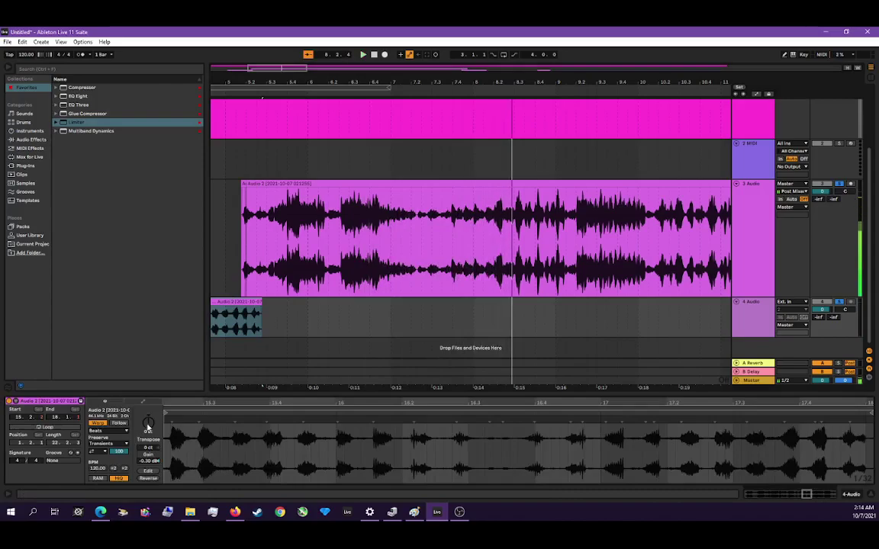
key(space)
drag(148, 427, 148, 444)
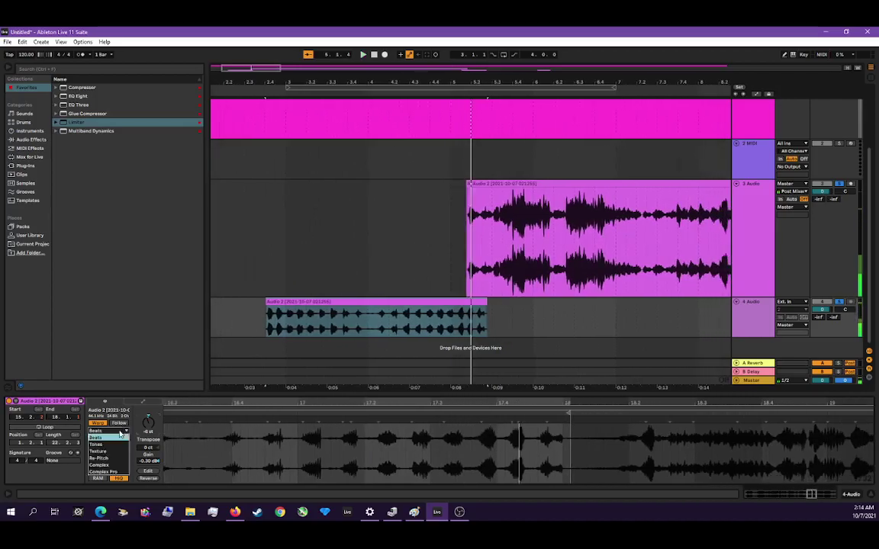
click(107, 473)
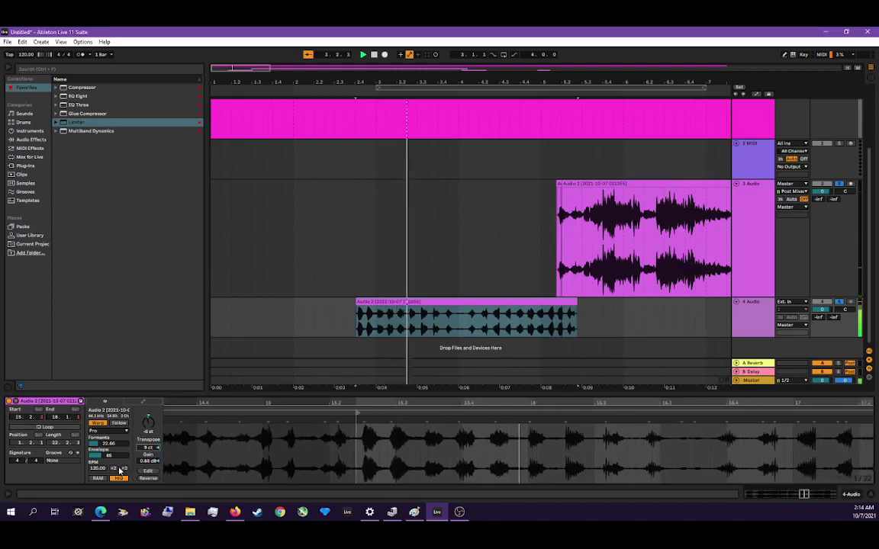
Play the pitched clip with formants at 100, and bring its formants down to about 83.
drag(112, 443, 112, 384)
key(space)
key(space)
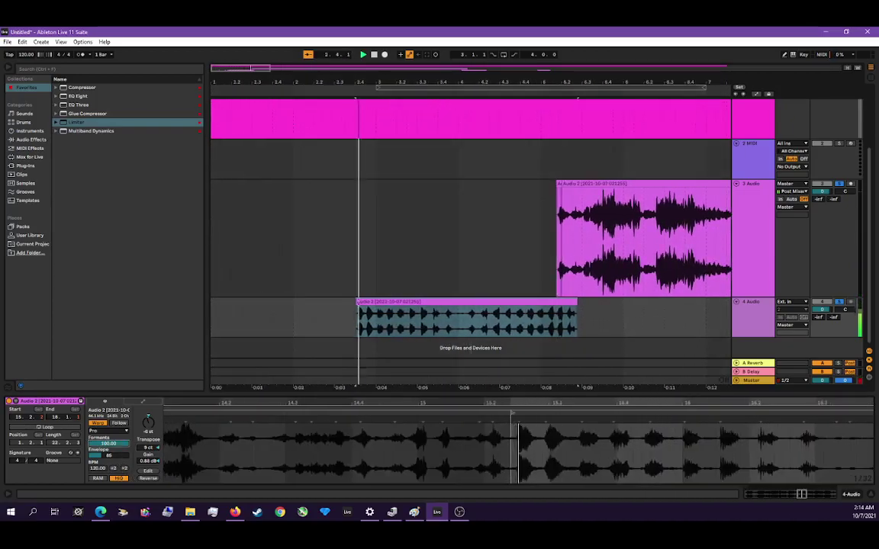
drag(112, 443, 112, 450)
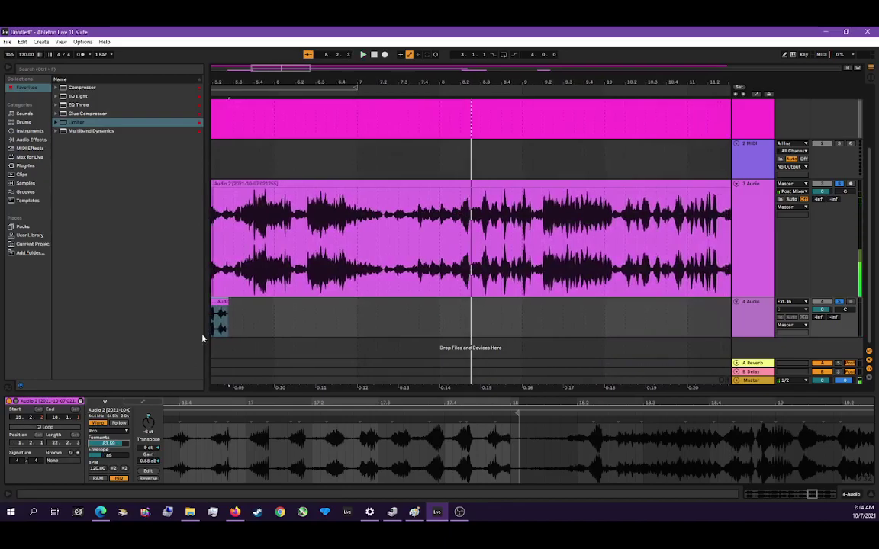
Copy the pitched clip, paste it on the 4 Audio track at about bar 7, and play it with the main clip.
right_click(218, 306)
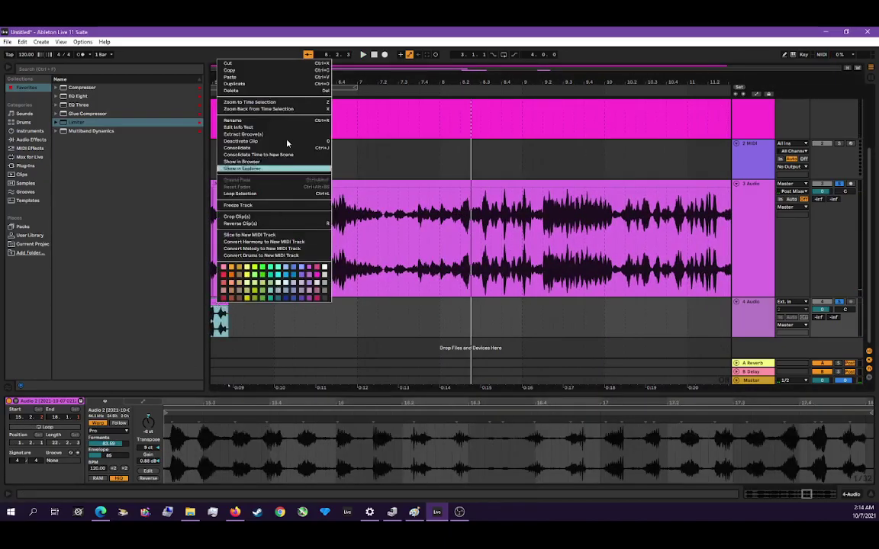
click(295, 73)
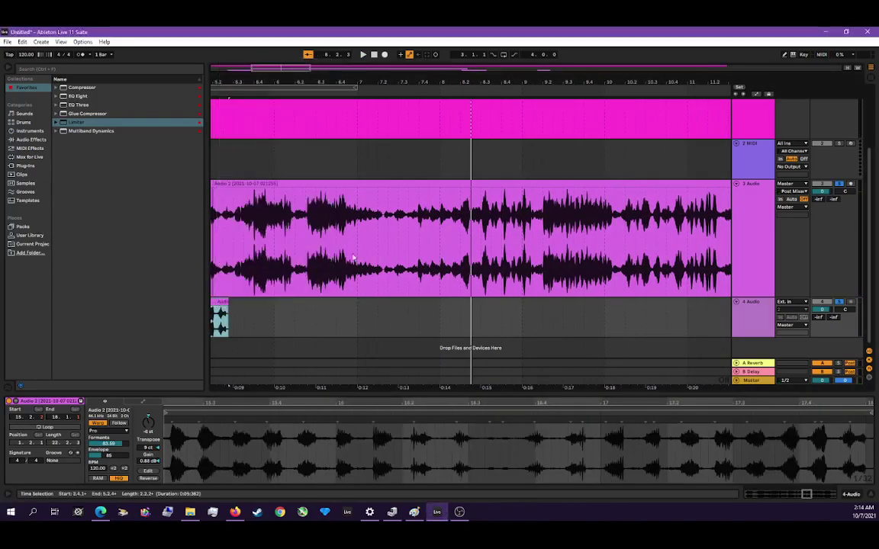
right_click(358, 321)
click(370, 324)
key(space)
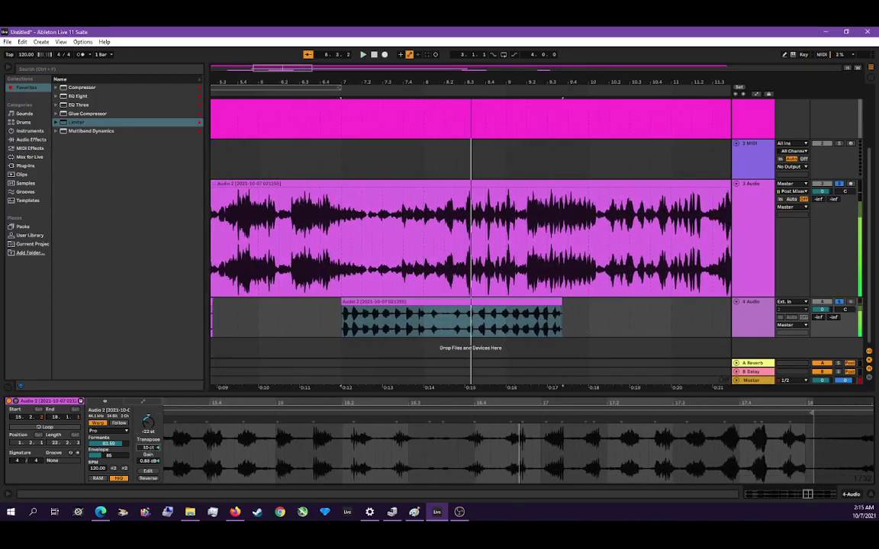
Set the bar 7 clip to -22 st with a 15 ct detune, formants at 17.19 and envelope at about 199 while playing it.
mouse_move(148, 448)
mouse_down()
mouse_move(148, 438)
mouse_move(118, 476)
mouse_move(118, 494)
mouse_up()
key(space)
key(space)
drag(114, 455, 114, 415)
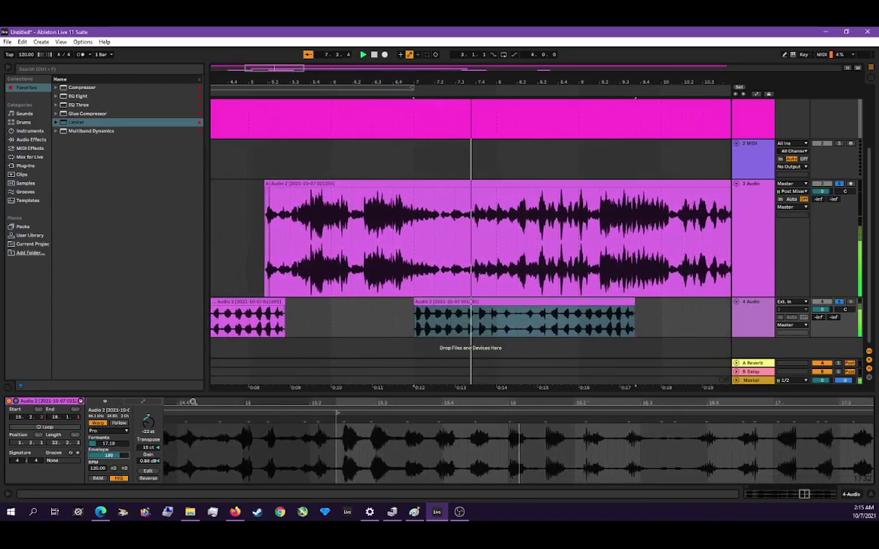
Turn off warping on the bar 7 clip and select the clip starting at 2.4.1.
click(97, 424)
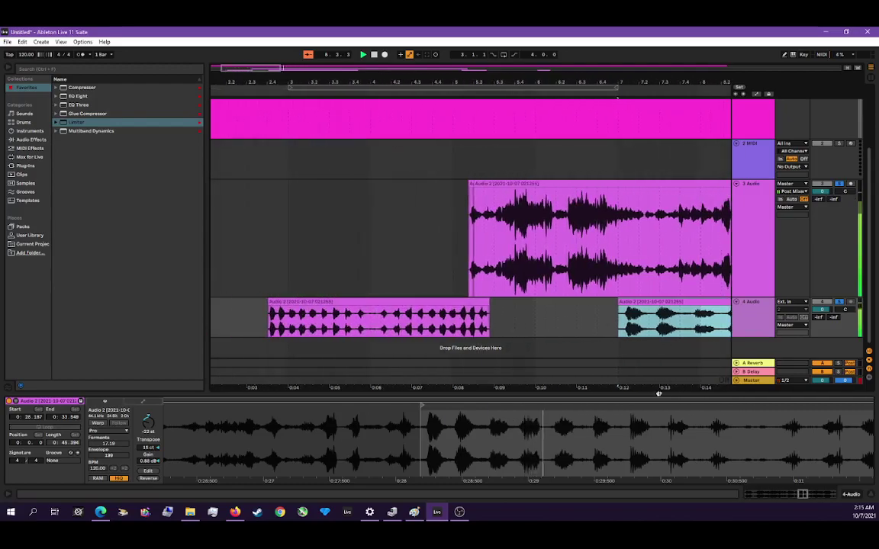
click(403, 304)
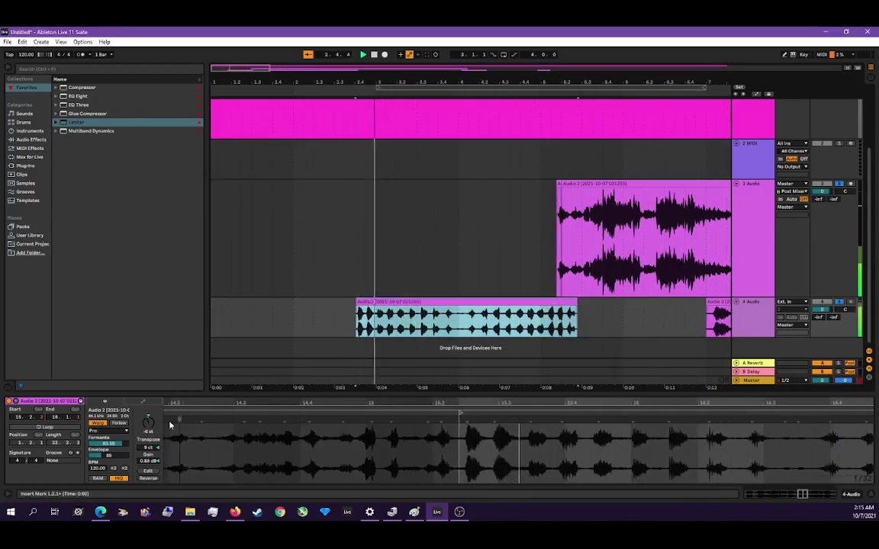
Try turning off warping on the clip starting at 2.4.1, and undo that change.
click(98, 423)
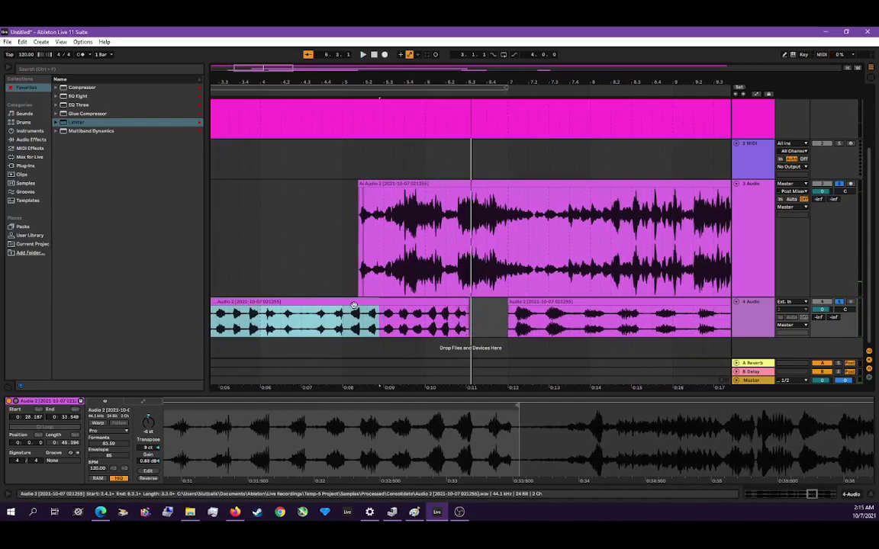
key(ctrl+z)
key(space)
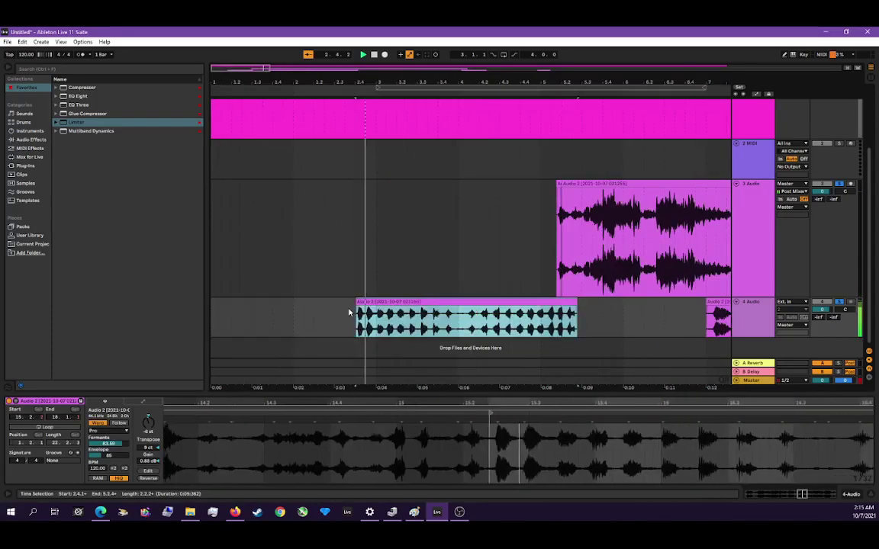
Split the bar 7 clip on the 4 Audio track at about 13.4.2 and transpose the piece after the split to -13 st.
click(611, 313)
drag(579, 66, 454, 42)
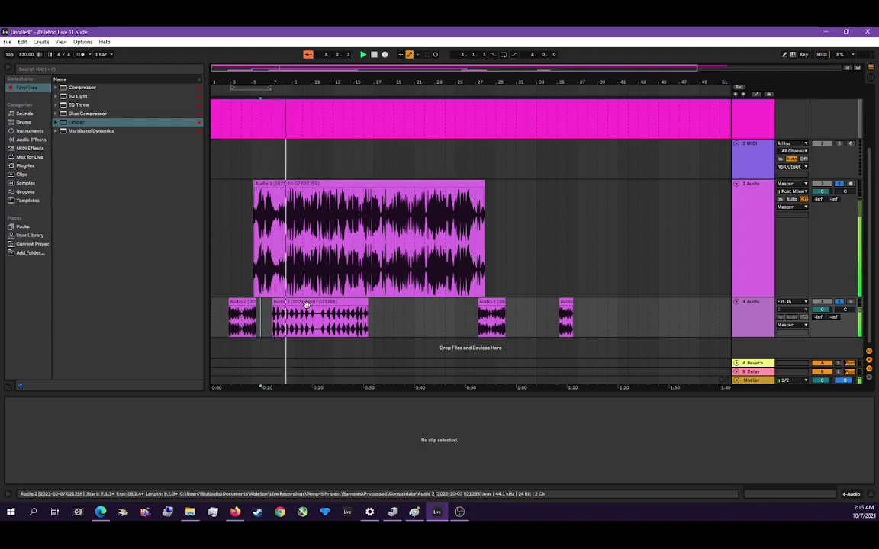
click(343, 323)
right_click(343, 323)
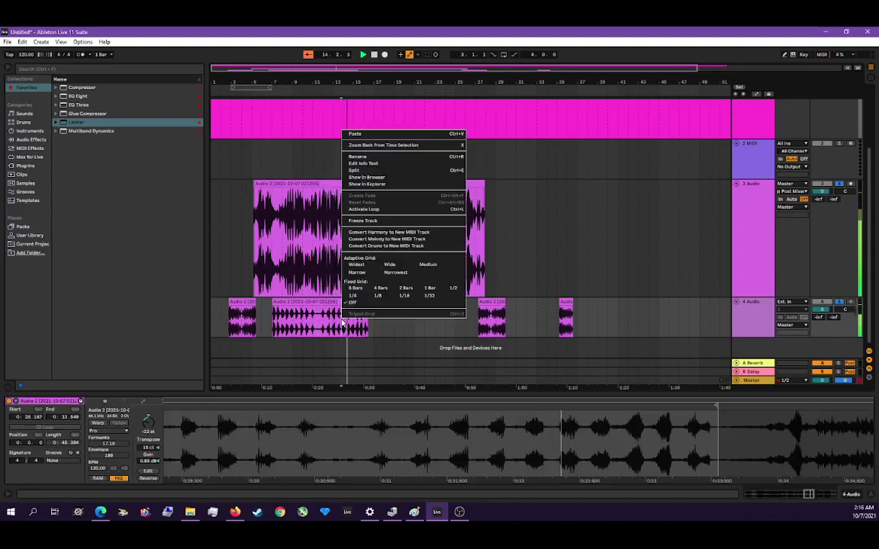
click(401, 170)
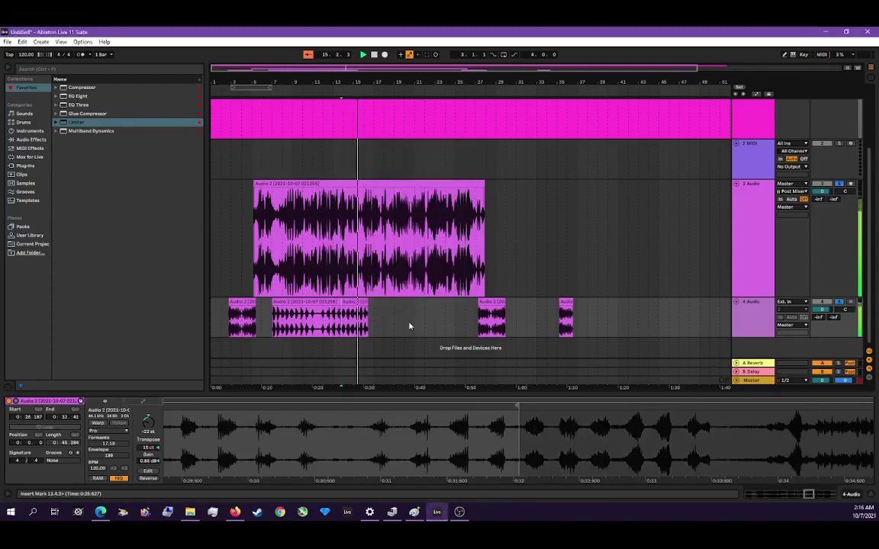
drag(370, 306, 341, 326)
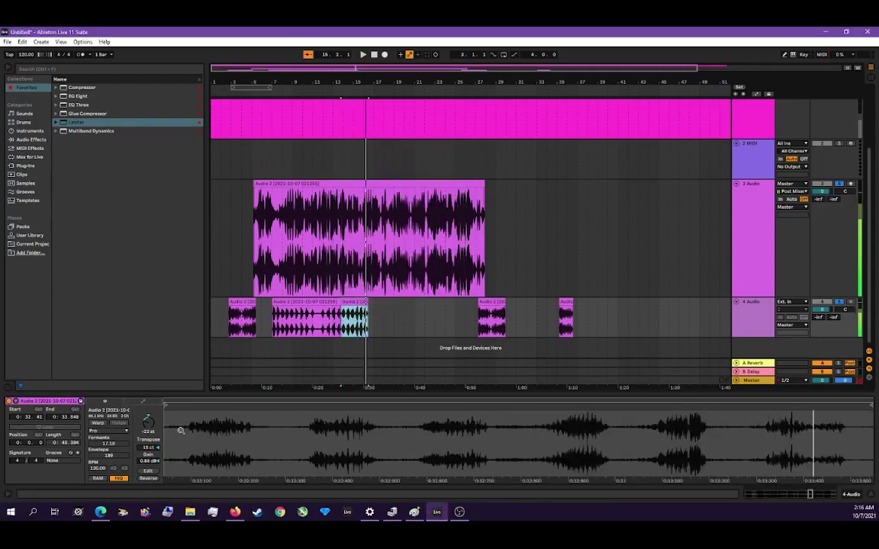
key(space)
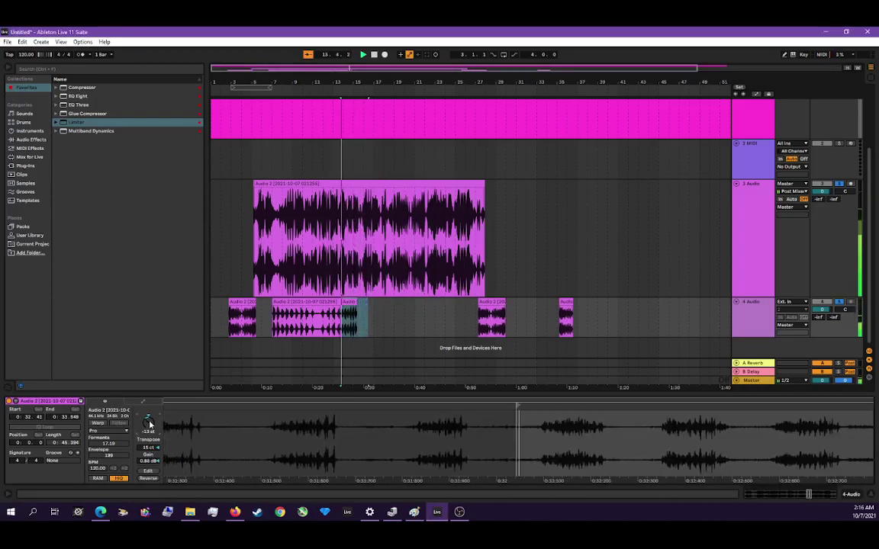
Split the bar 7 clip again at about 11.2.3 and transpose the resulting middle piece to -18 st while playing it.
click(323, 328)
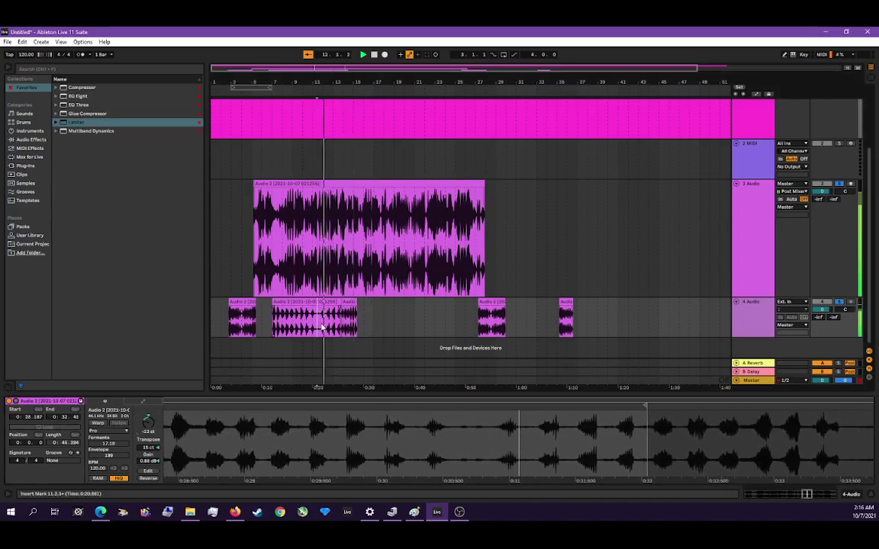
right_click(323, 327)
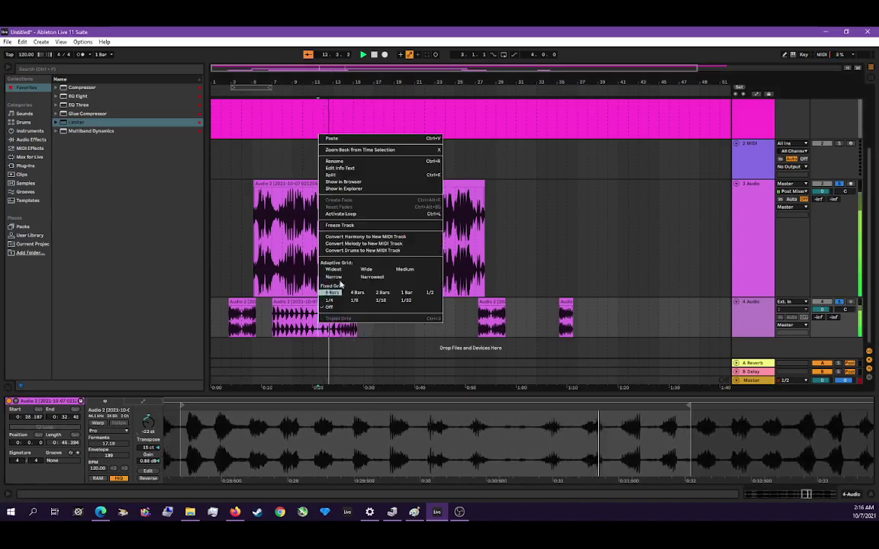
click(348, 175)
click(326, 303)
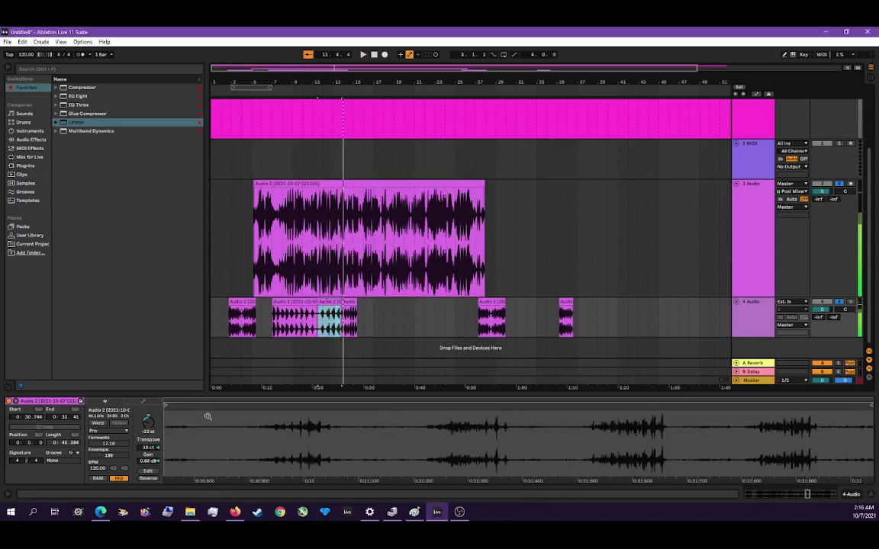
key(space)
drag(148, 422, 148, 412)
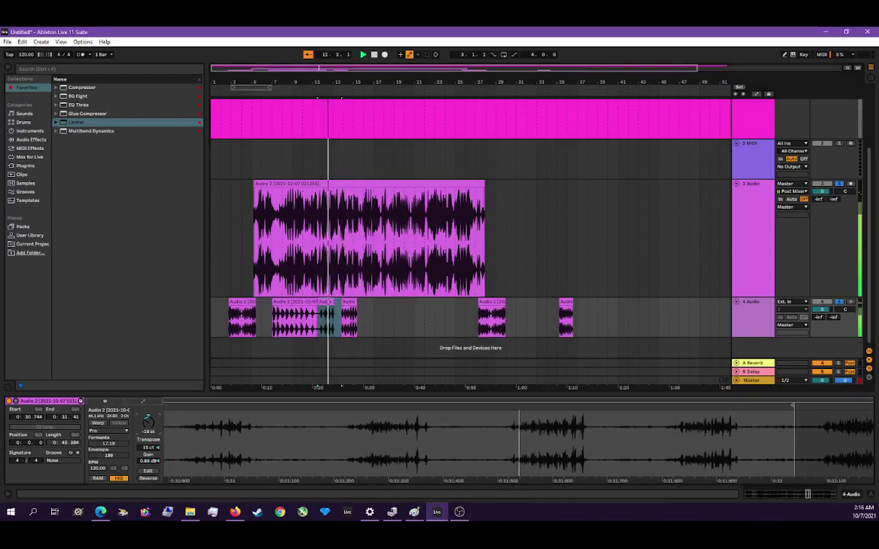
Slide the -18 st and -13 st pieces earlier to close the gaps, with the last piece starting at about 12.4.1.
click(347, 312)
drag(345, 308, 343, 309)
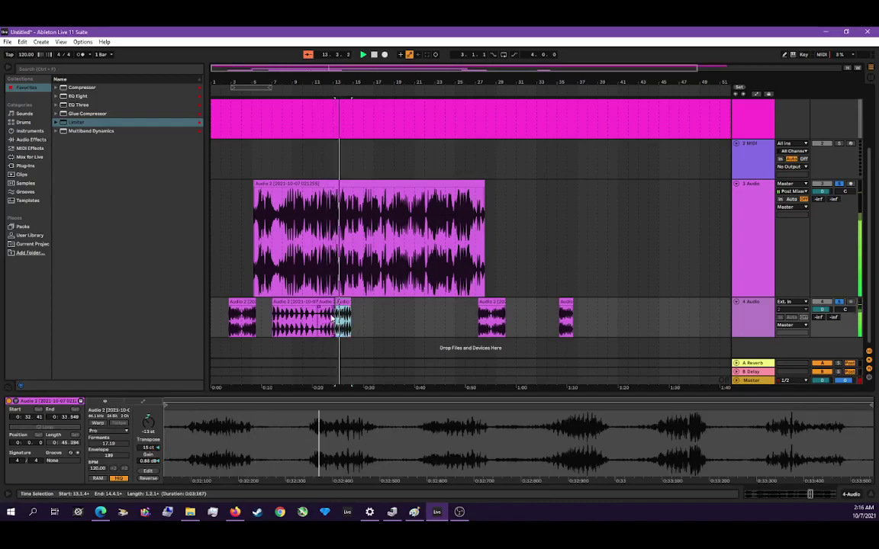
click(326, 308)
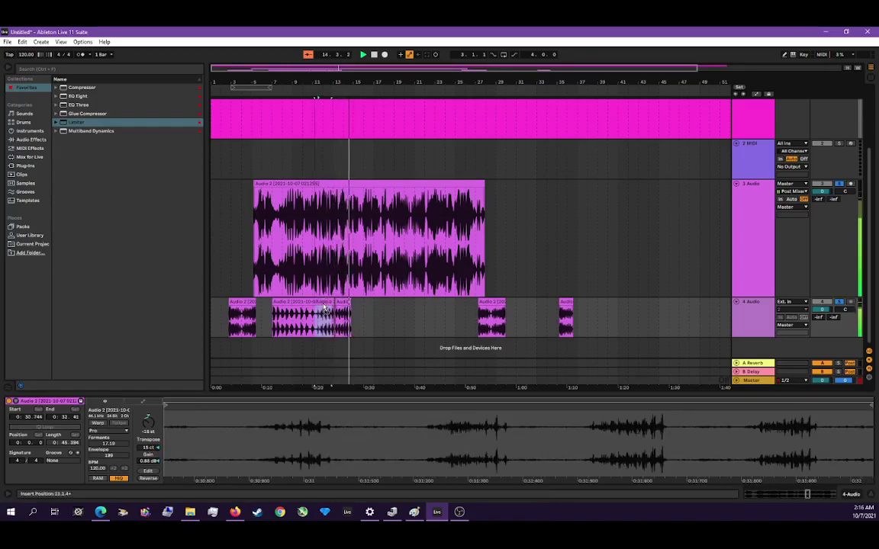
click(343, 304)
click(341, 306)
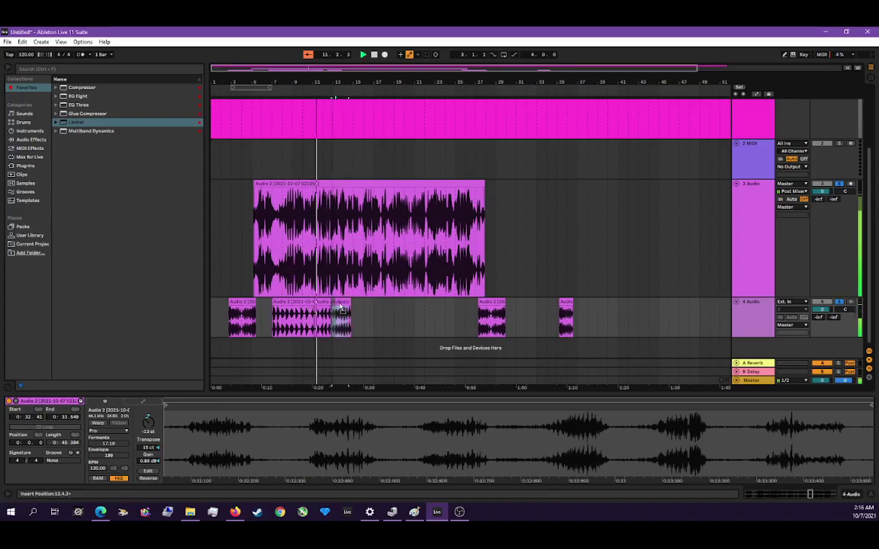
drag(338, 307, 337, 306)
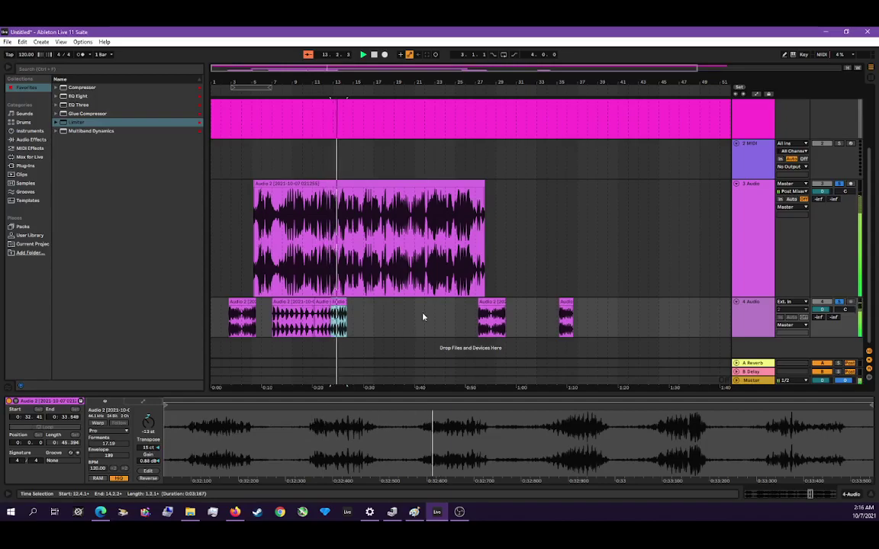
Copy the clip starting at 27.2.1 and paste it on the 4 Audio track at about bar 17.
click(491, 303)
right_click(492, 302)
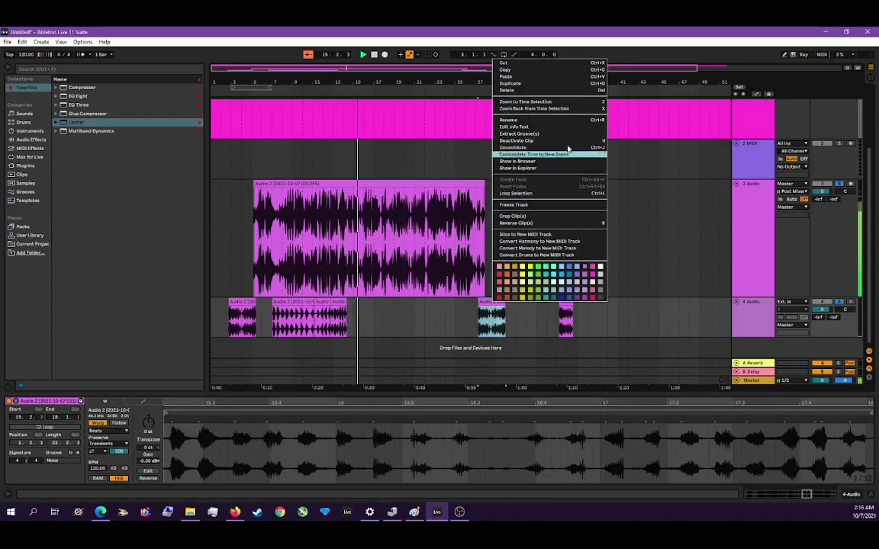
click(545, 71)
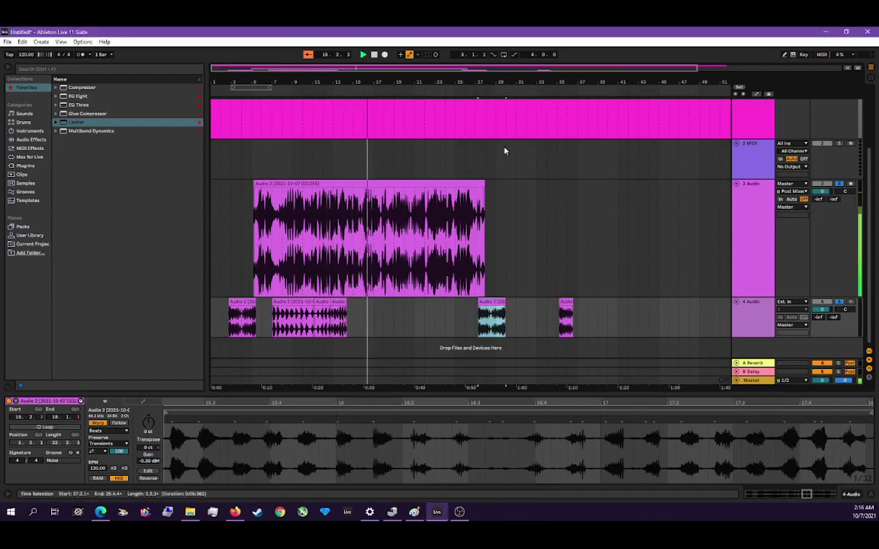
click(380, 315)
right_click(380, 315)
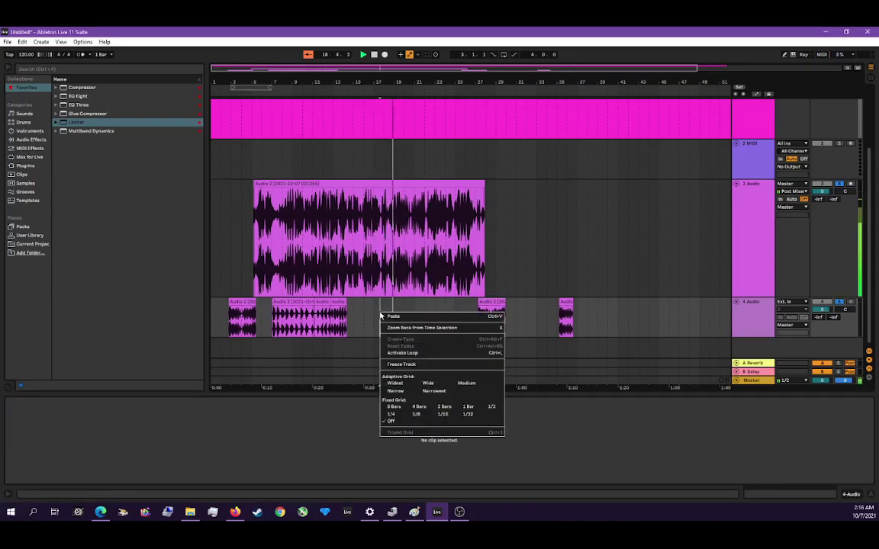
click(396, 316)
Move the pasted clip earlier so it starts at about 15.3.4, and set the insert mark just before it.
click(352, 322)
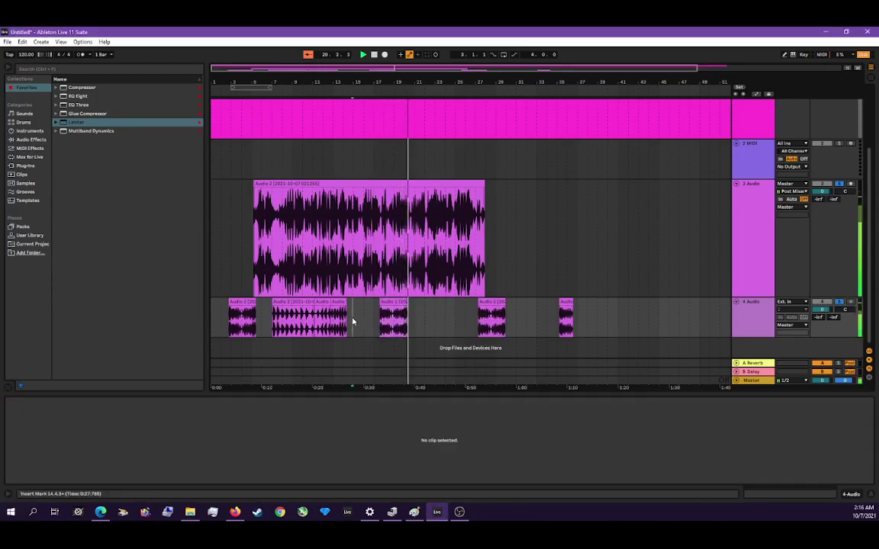
click(383, 308)
mouse_move(383, 308)
mouse_down()
mouse_move(366, 303)
mouse_move(377, 304)
mouse_up()
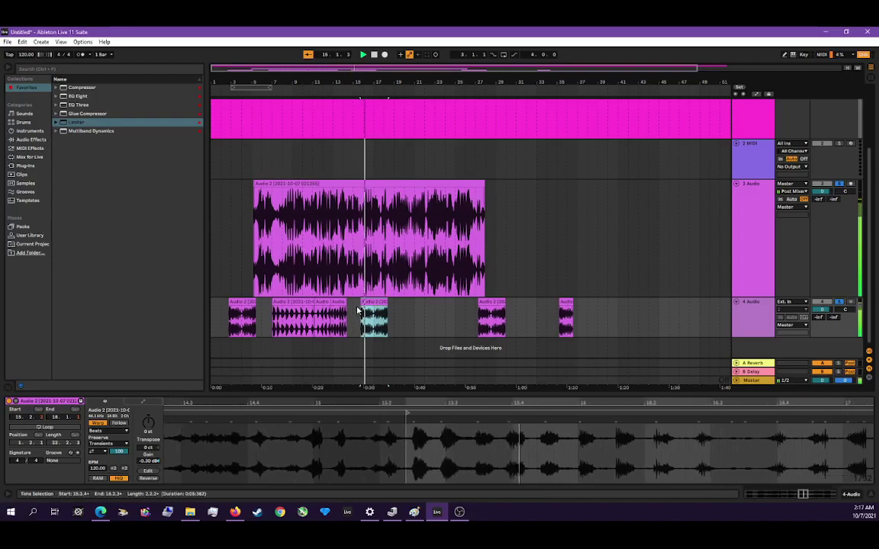
click(357, 309)
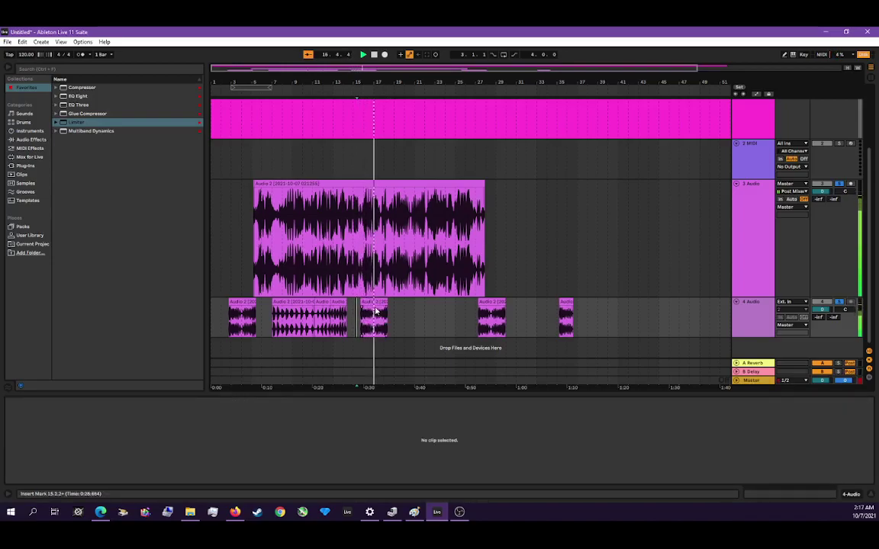
Transpose the clip starting at 15.3.4 up to 8 st, replaying it against the main clip while adjusting.
click(376, 304)
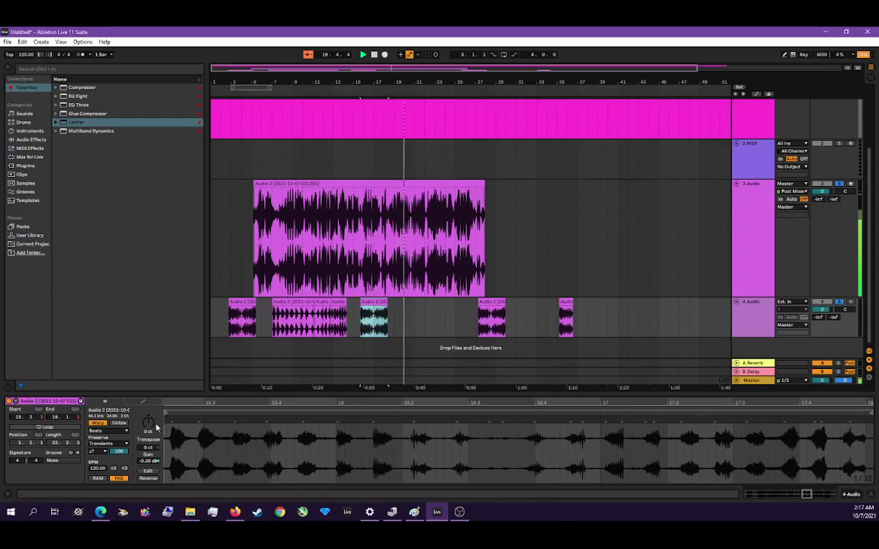
drag(148, 423, 148, 417)
key(space)
key(space)
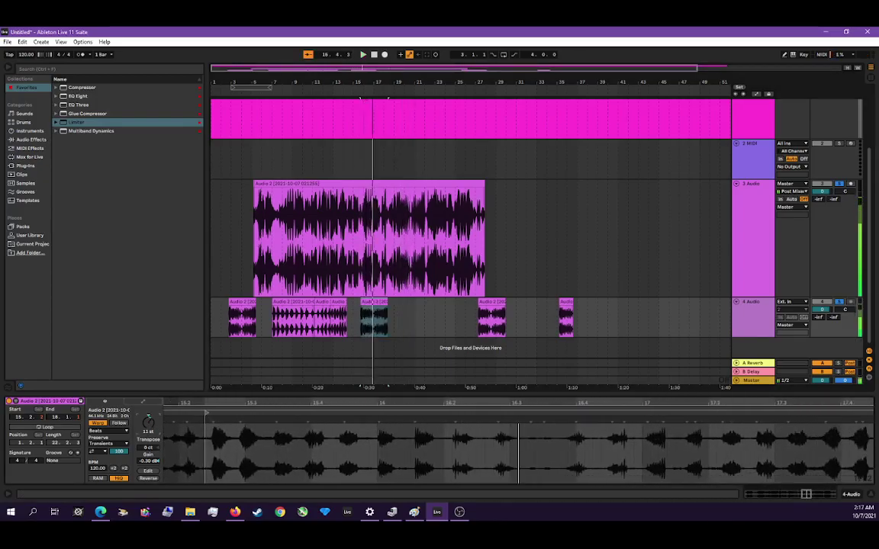
key(space)
key(space)
drag(150, 424, 150, 431)
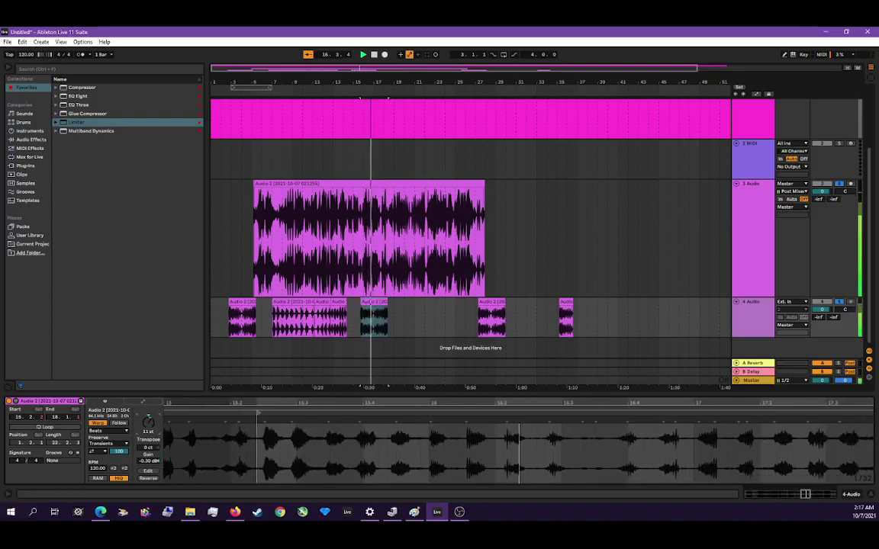
key(space)
key(space)
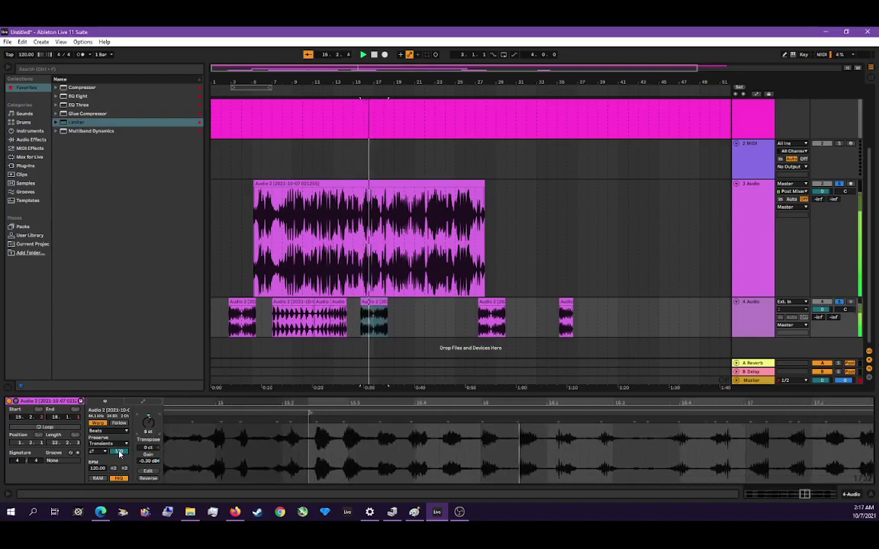
key(space)
key(space)
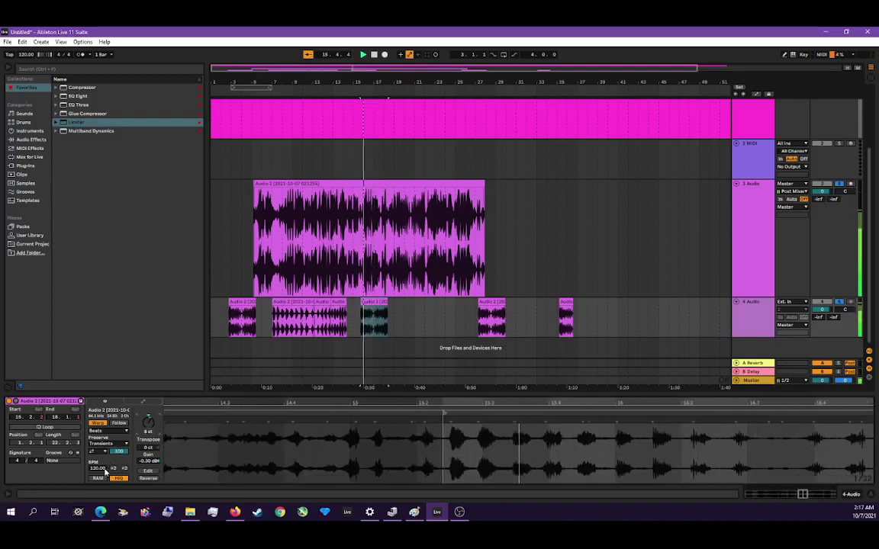
Detune the clip starting at 15.3.4 to -23 ct and replay it.
drag(148, 447, 148, 454)
key(space)
key(space)
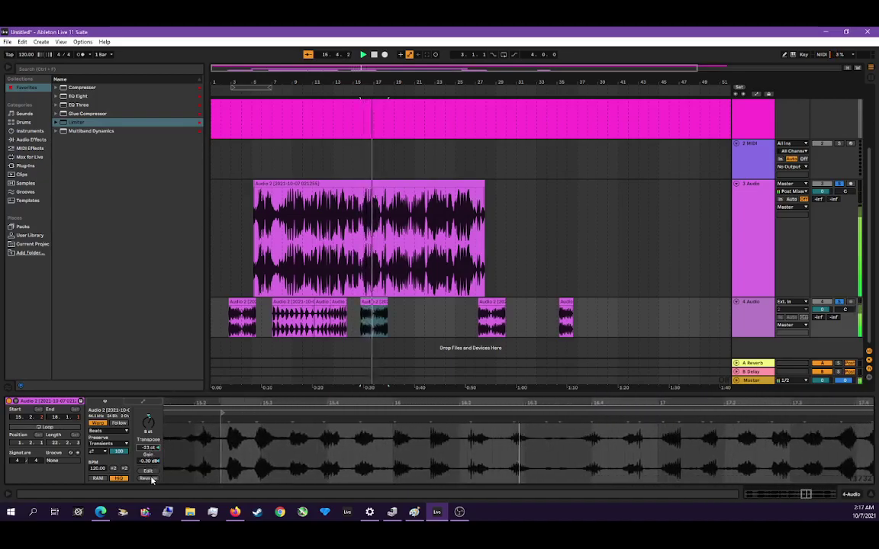
Switch the 15.3.4 clip's warp mode from Beats to Texture and replay it.
click(113, 432)
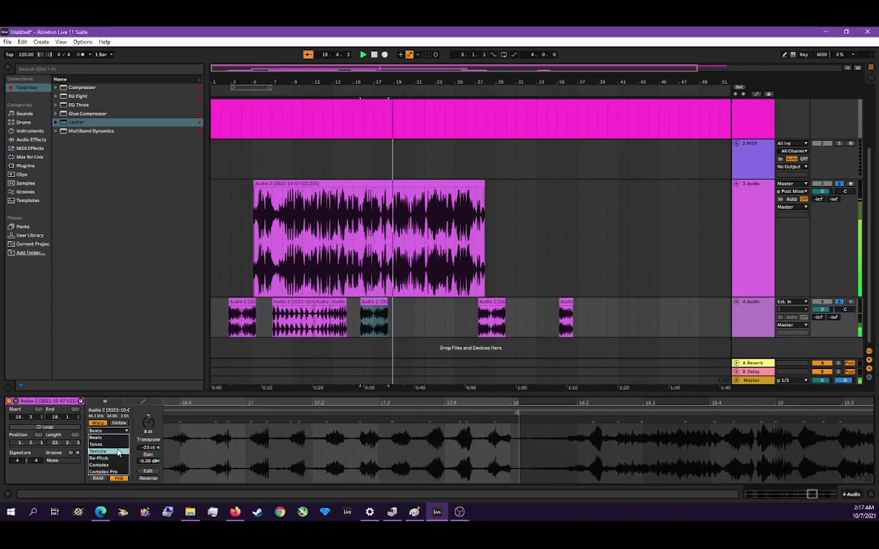
click(119, 452)
key(space)
key(space)
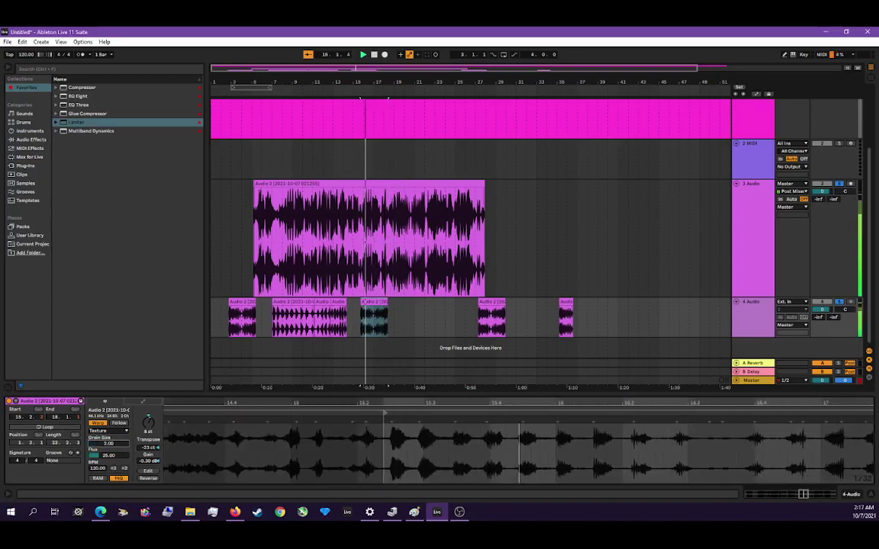
Raise the Texture grain size to about 116.19 and the flux to 100 while replaying the clip.
drag(108, 443, 109, 404)
key(space)
key(space)
drag(113, 456, 110, 389)
key(space)
key(space)
key(space)
key(space)
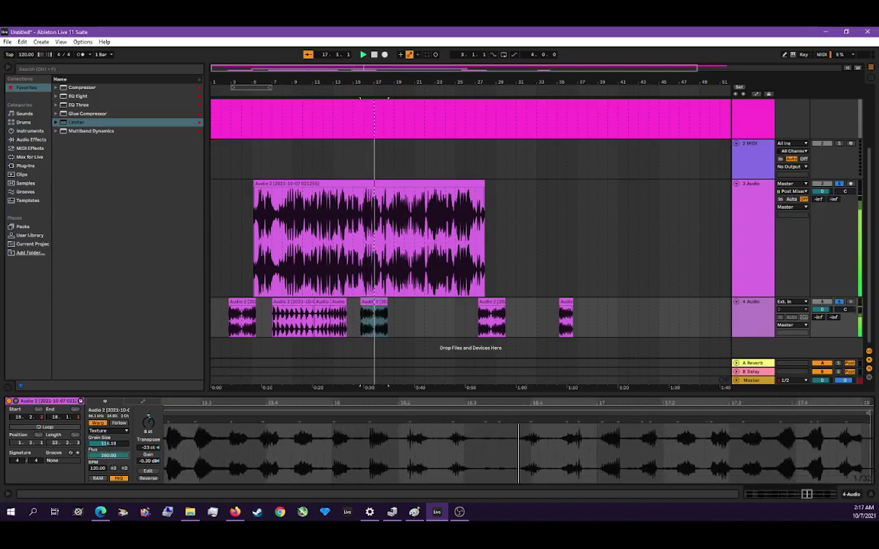
Turn off warping on the 15.3.4 clip, play it, and trim its end back to about 17.1.1.
click(97, 424)
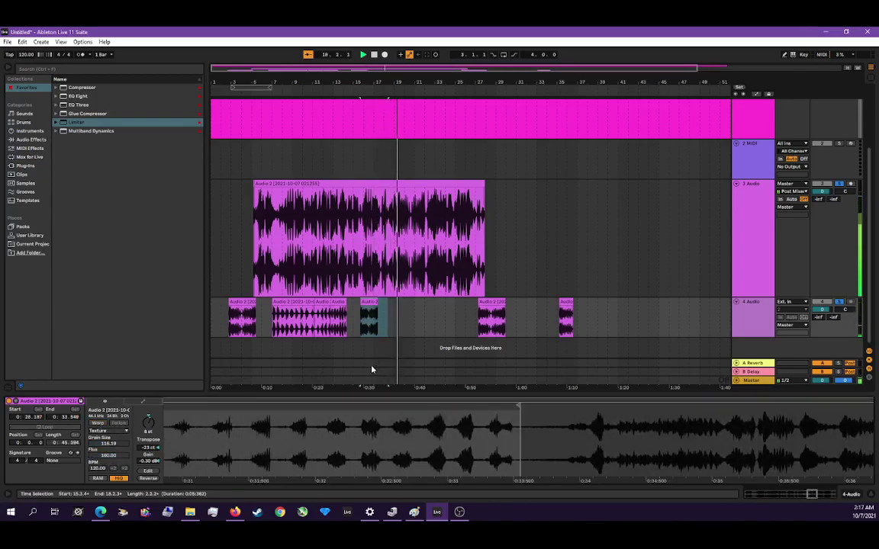
key(space)
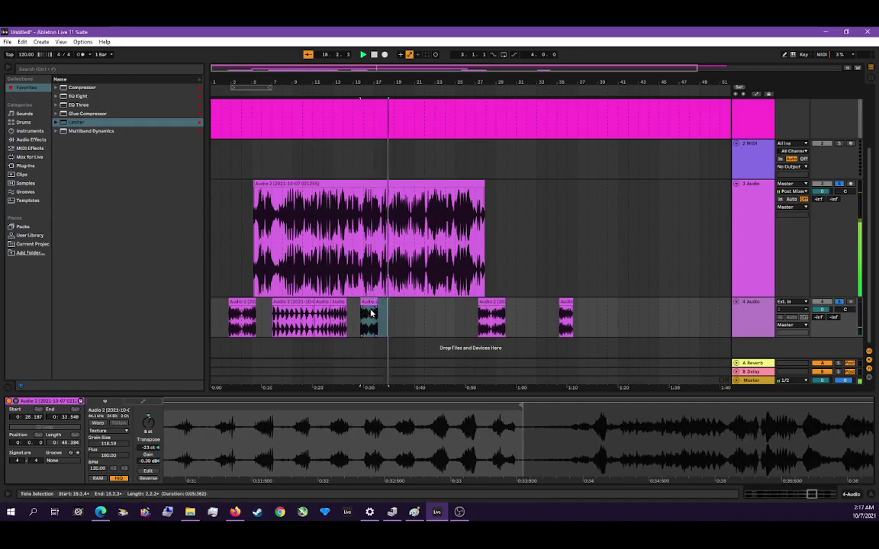
right_click(487, 304)
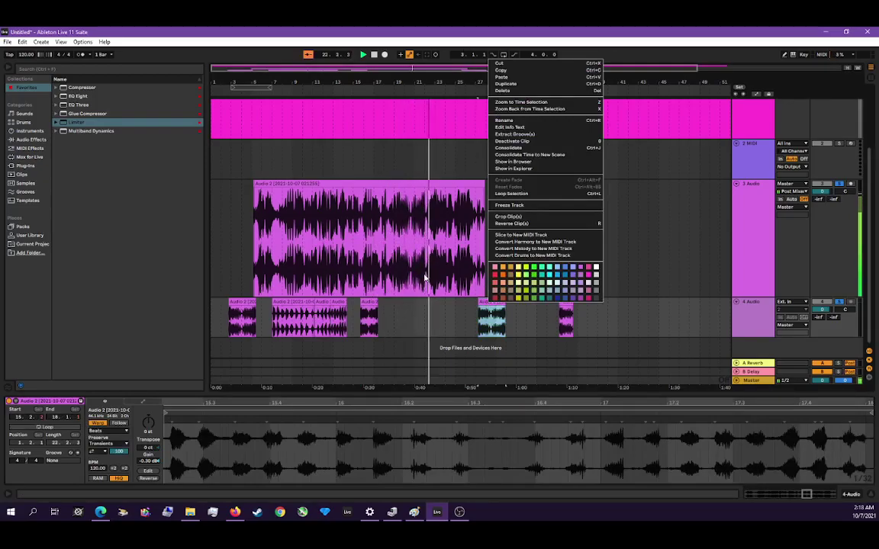
key(Escape)
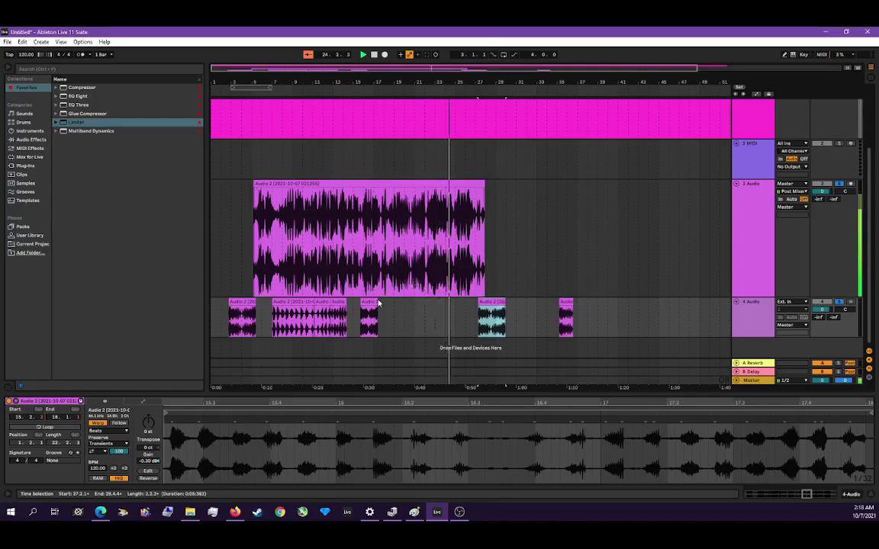
drag(377, 304, 367, 308)
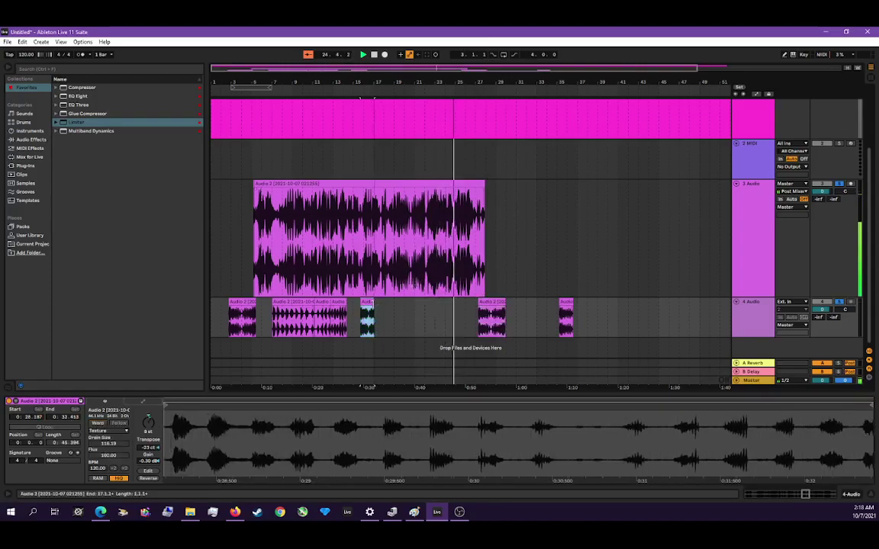
Move the shortened clip on track 4 out to 18.4.1 and back to about 15.1.2, playing it at each position.
click(354, 317)
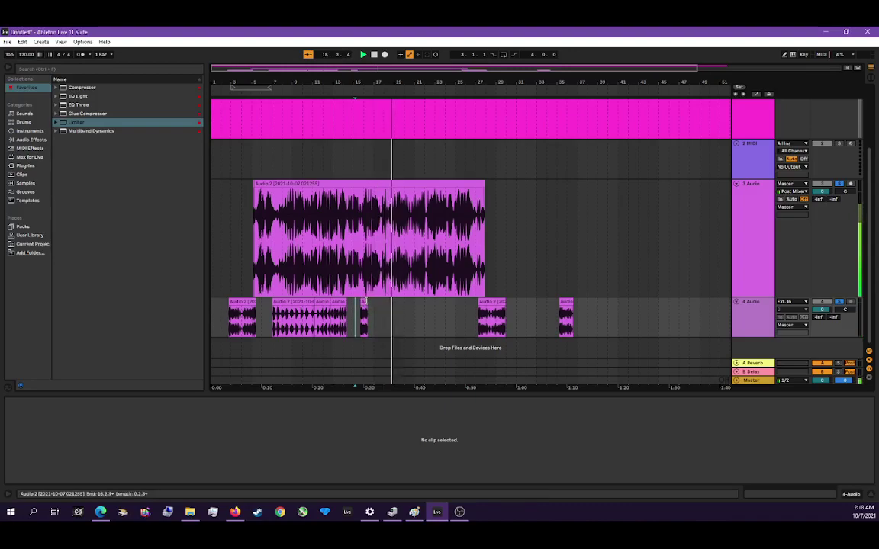
drag(363, 301, 396, 300)
key(space)
key(space)
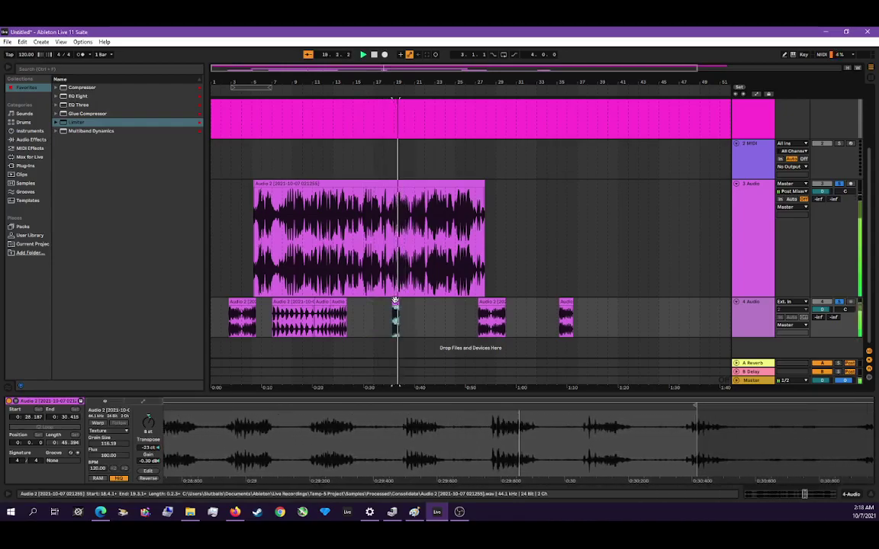
drag(395, 303, 358, 304)
key(space)
key(space)
Transpose the clip at 15.1.2 down in stages to -28 st, replaying it after each change.
drag(146, 425, 148, 456)
key(space)
key(space)
key(space)
key(space)
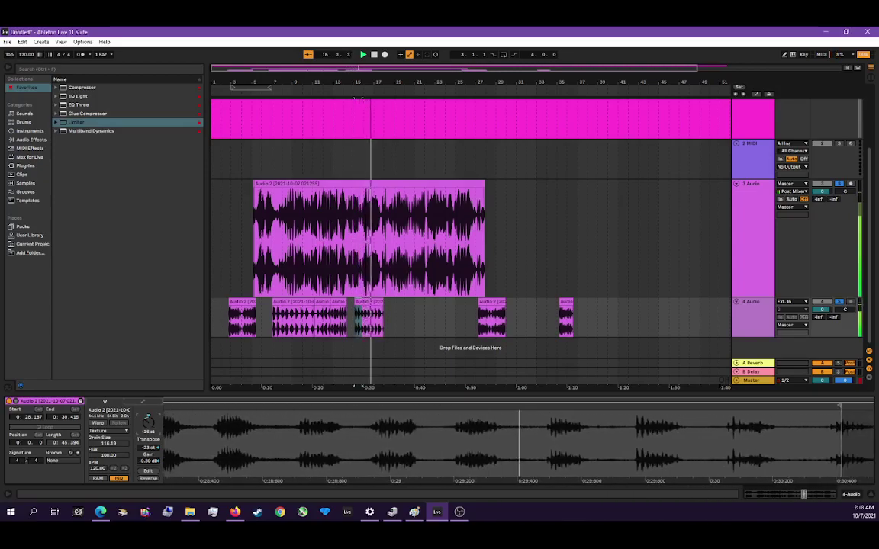
drag(148, 422, 148, 450)
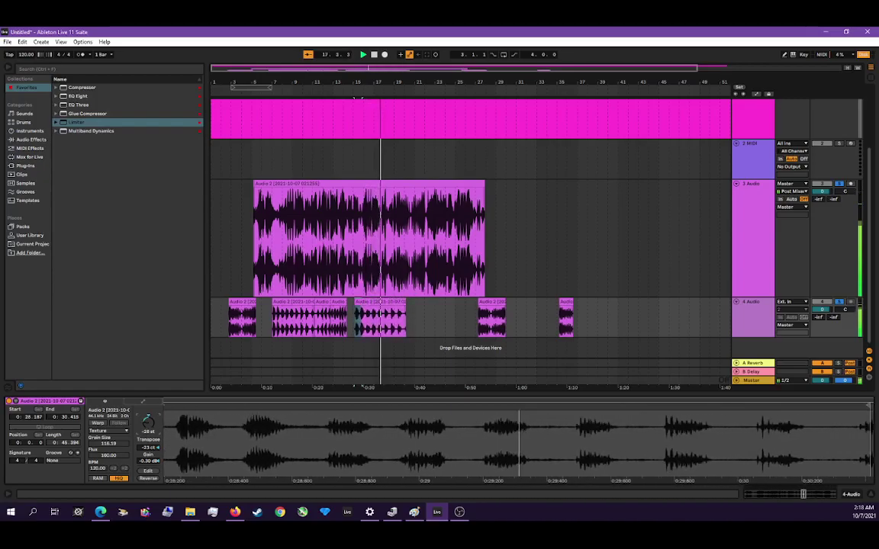
key(space)
key(space)
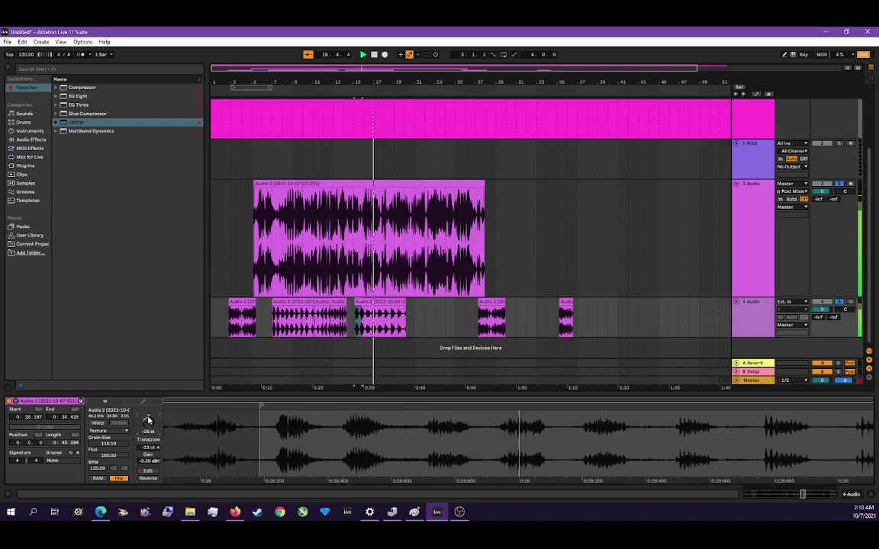
Detune the clip at 15.1.2 to 20 ct and replay it.
drag(148, 450, 148, 419)
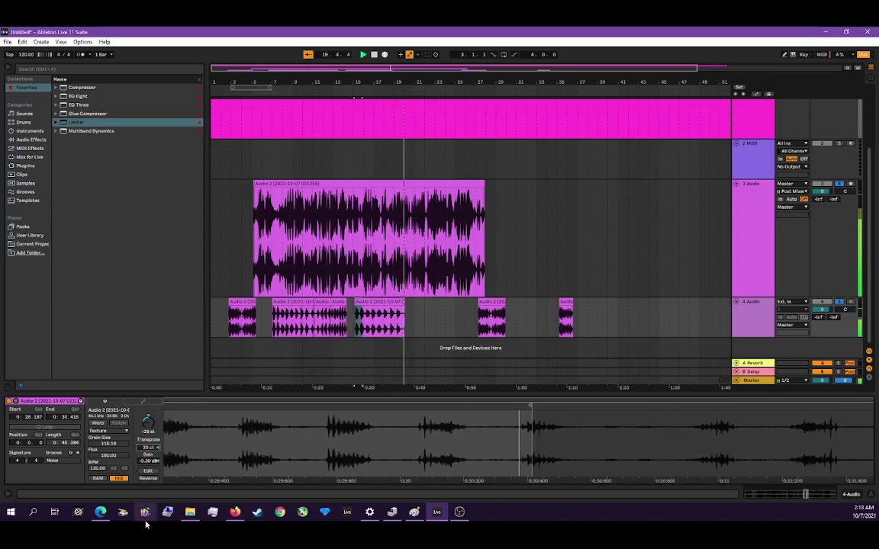
key(space)
key(space)
Lower the clip's grain size to 2.00 and flux to 47.66, and trim its end back to about 20.1.2.
drag(113, 457, 108, 498)
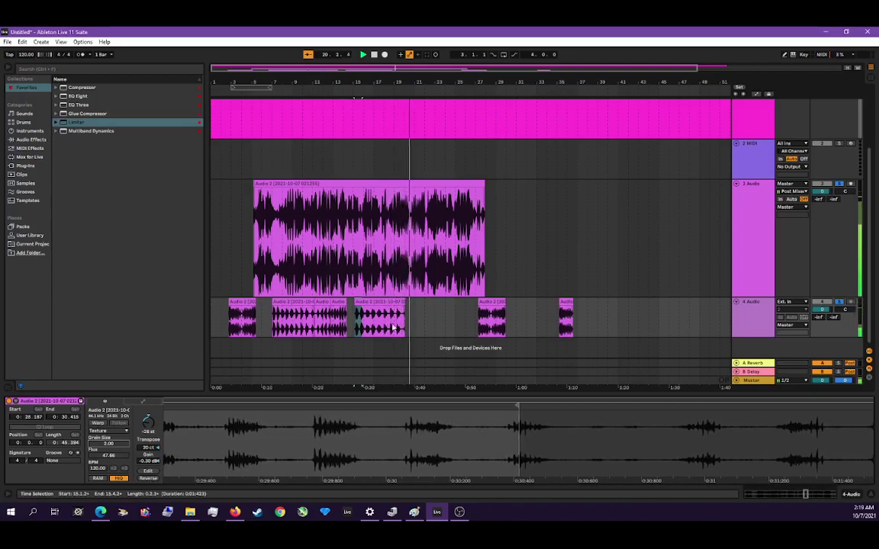
drag(404, 304, 401, 303)
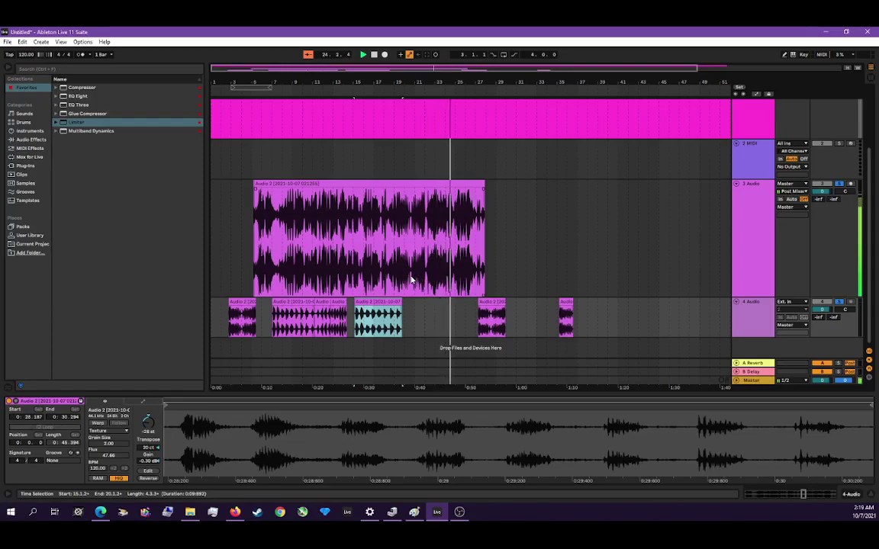
Transpose the clip under the end of the main clip, around bar 27, to -2 st and replay it.
click(489, 303)
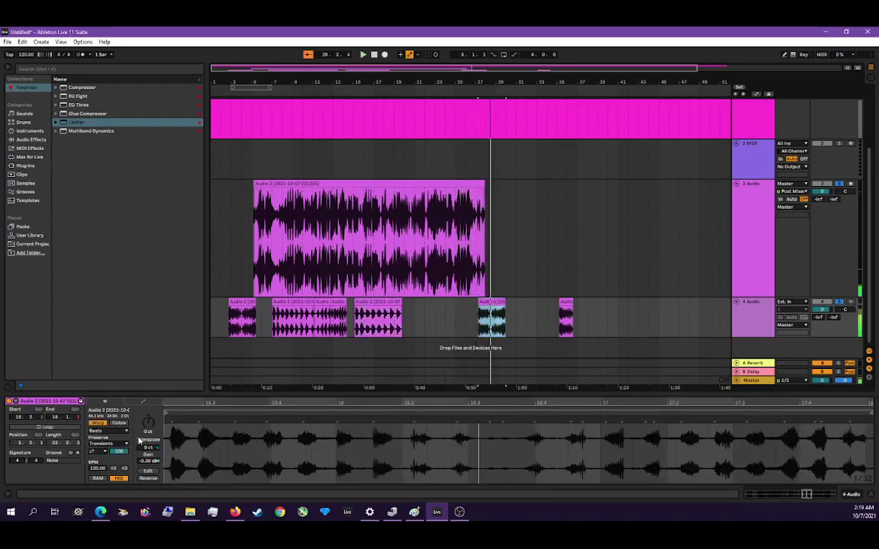
mouse_move(150, 425)
mouse_down()
mouse_move(149, 440)
mouse_move(150, 425)
mouse_up()
key(space)
key(space)
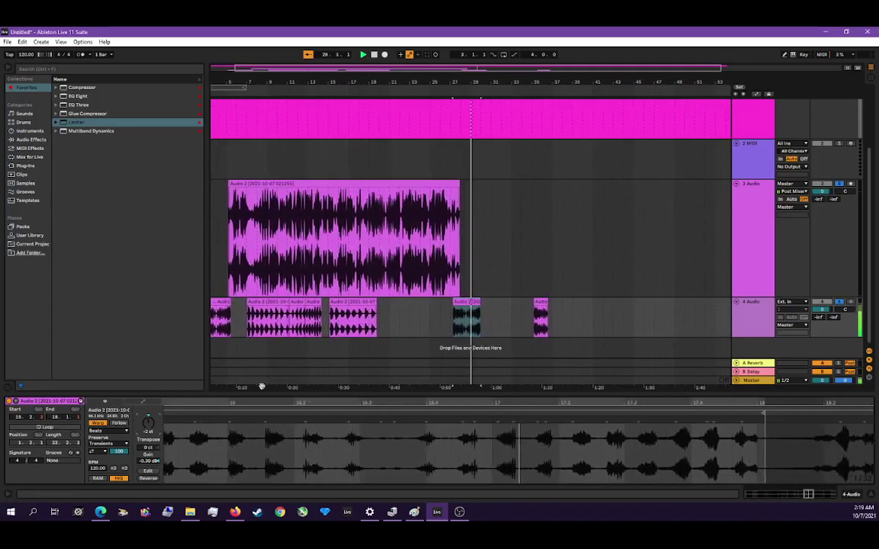
click(473, 331)
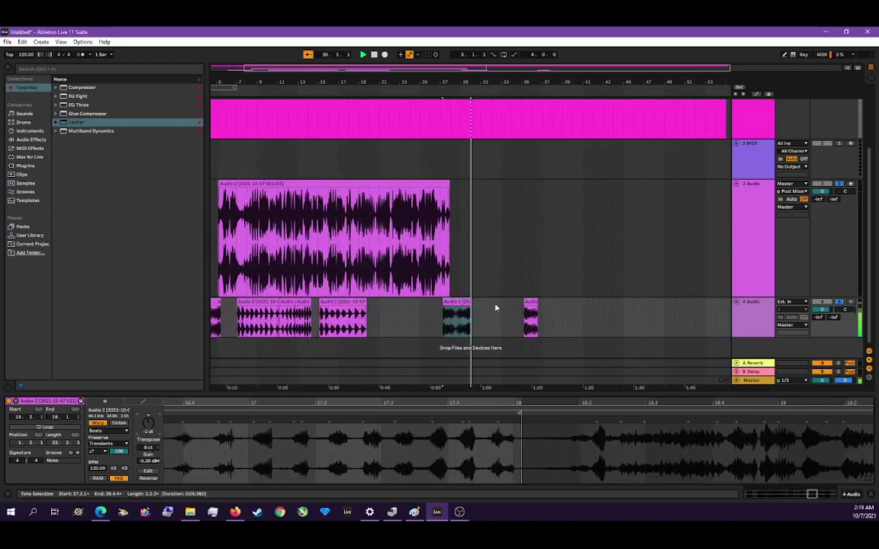
Move the last short clip on track 4 from bar 35 to about 28.2.3, over the preceding clip's end, and play from 26.3.3.
click(529, 303)
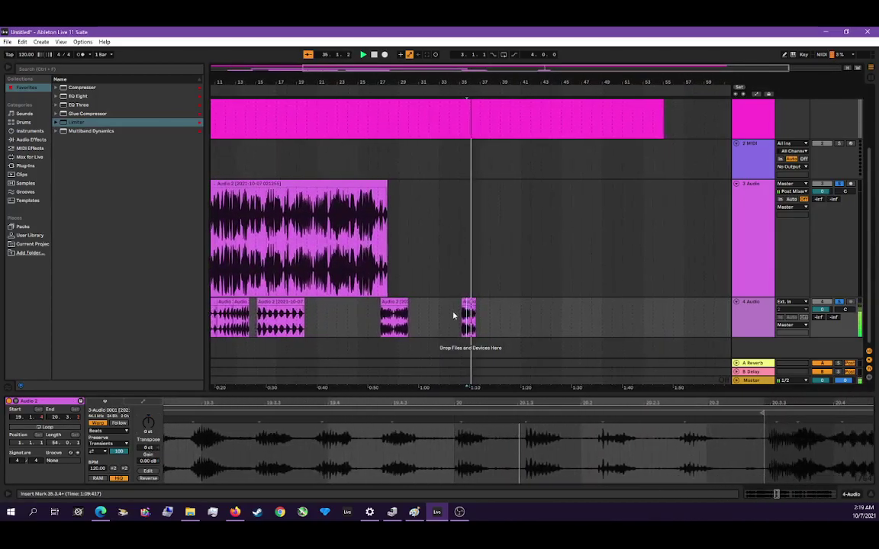
click(462, 302)
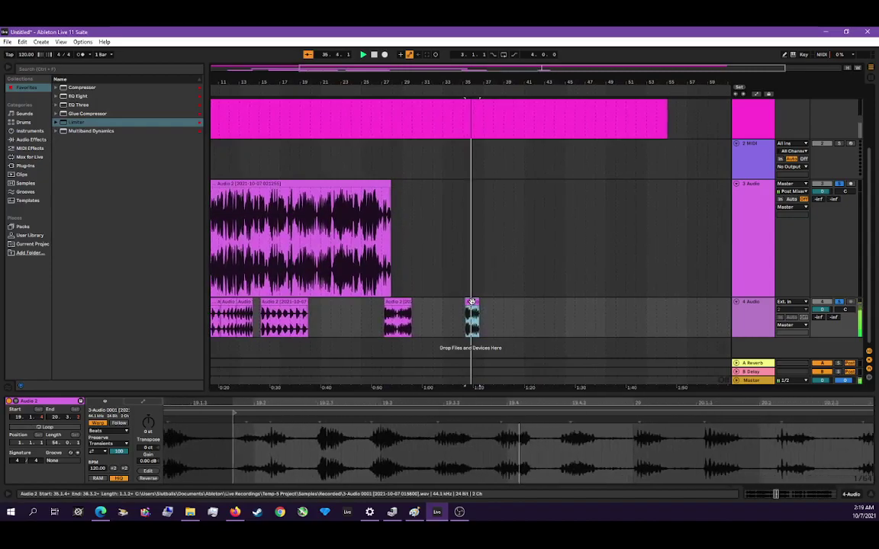
drag(471, 304, 403, 308)
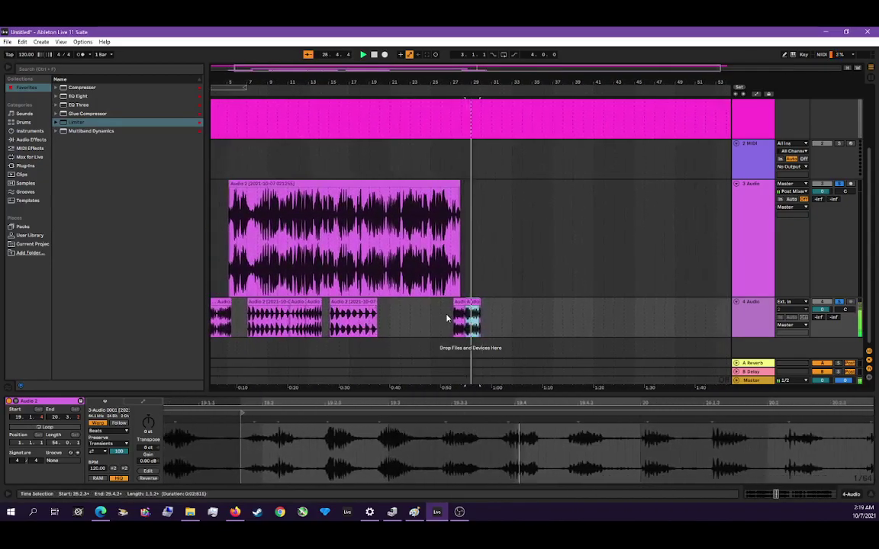
click(447, 318)
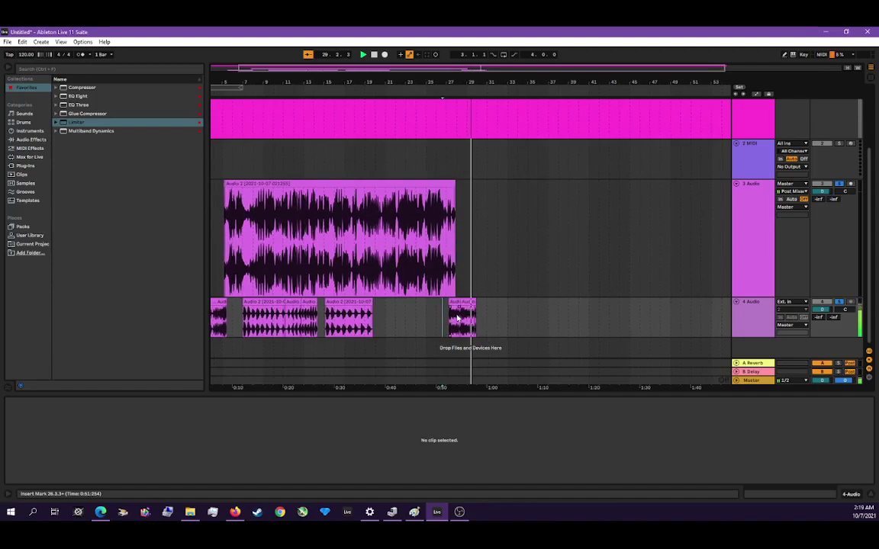
key(space)
key(space)
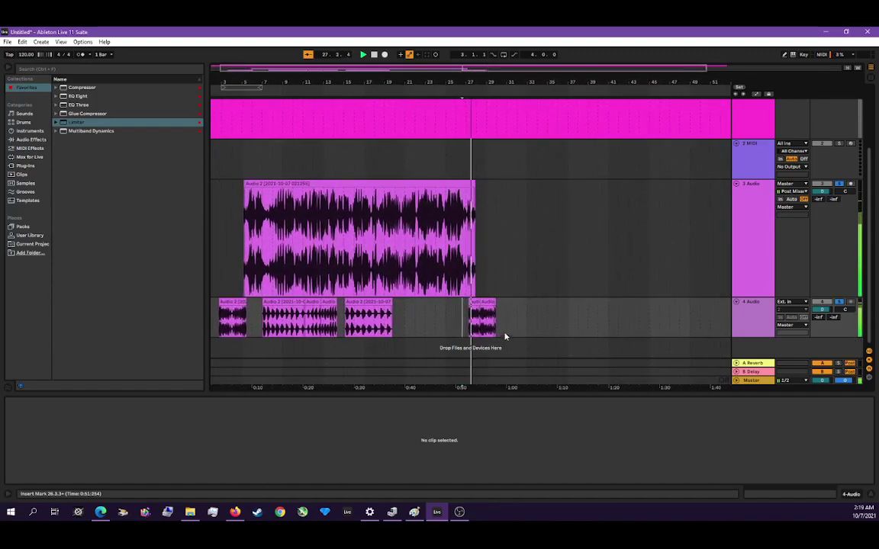
Consolidate all clips on tracks 3 and 4 from about 2.3.3 to 30.1.3 into one clip per track, and play them.
drag(494, 328, 233, 210)
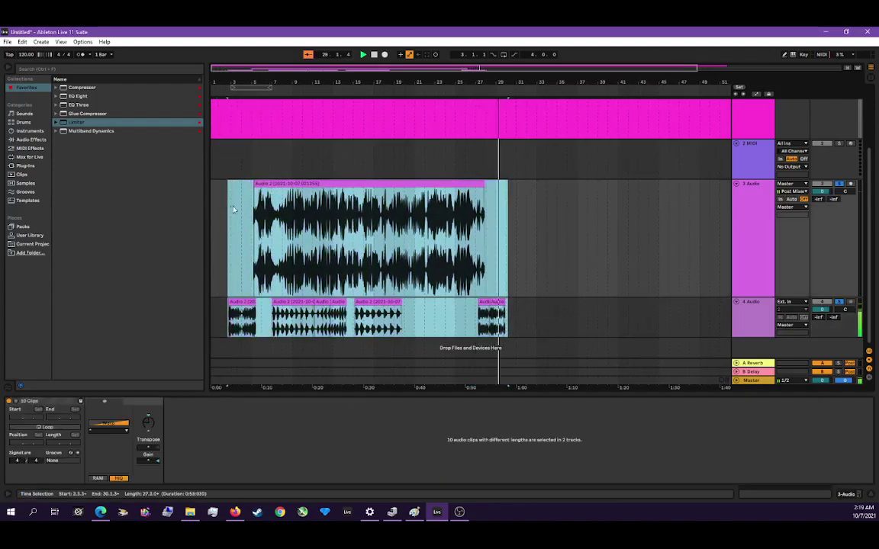
right_click(305, 185)
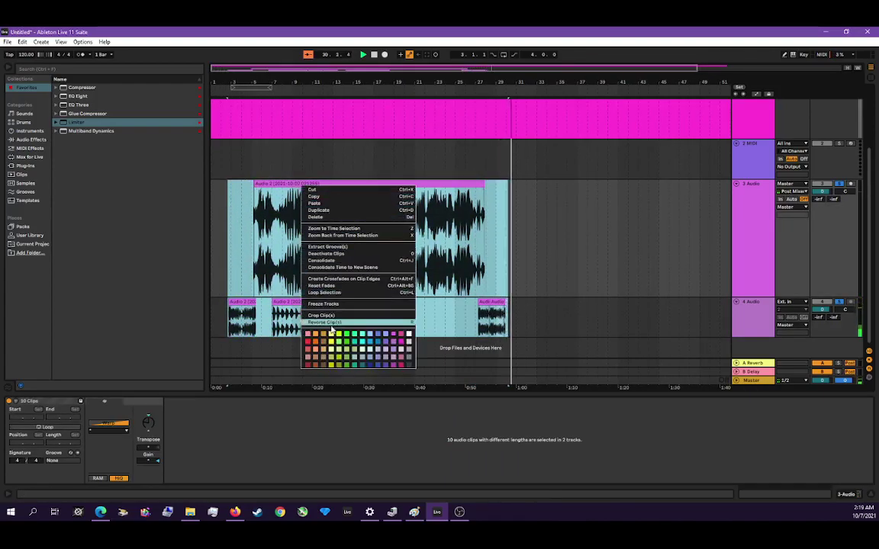
click(344, 261)
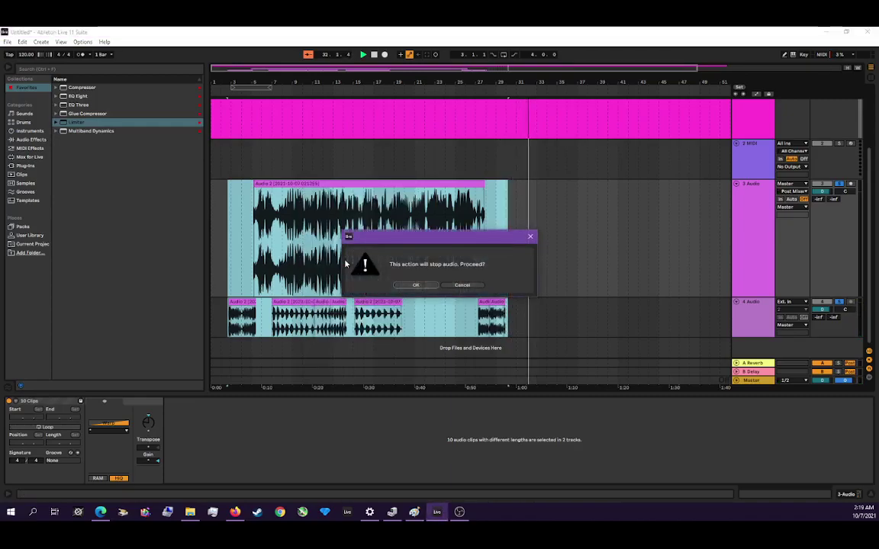
click(404, 285)
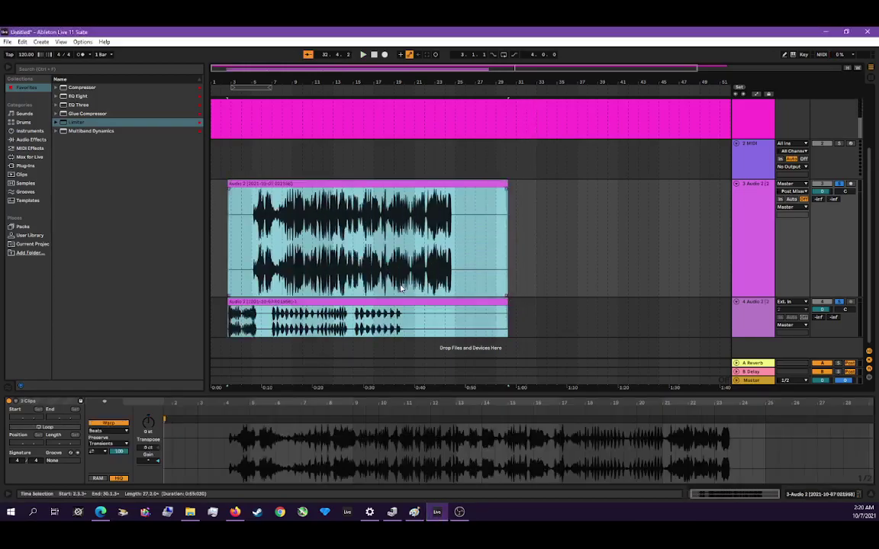
key(space)
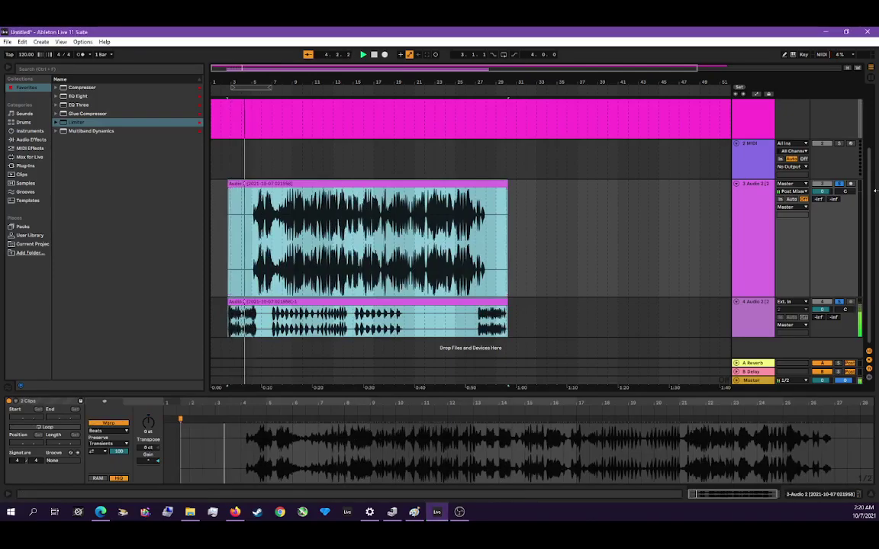
Raise the reverb and delay sends on audio tracks 4 and 3 in the mixer, setting track 3's delay send to -13.6 dB.
key(Tab)
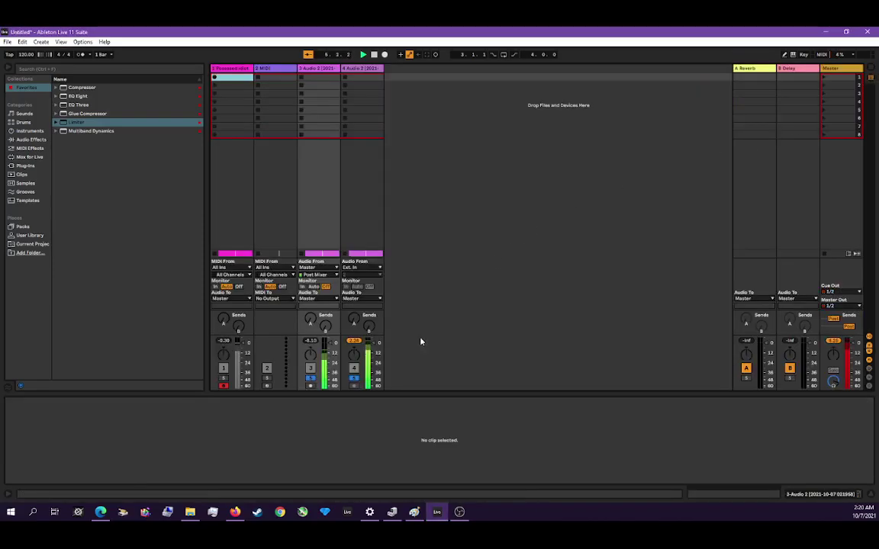
drag(353, 319, 353, 301)
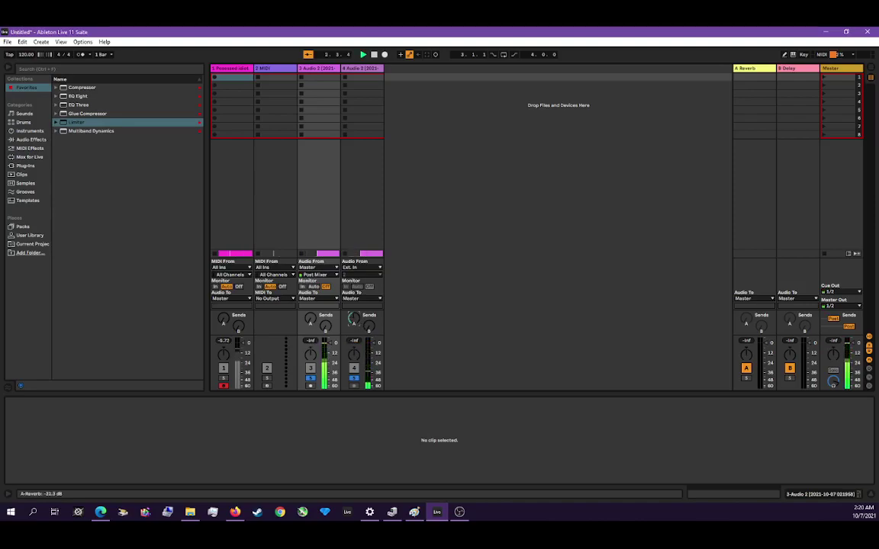
drag(369, 328, 368, 324)
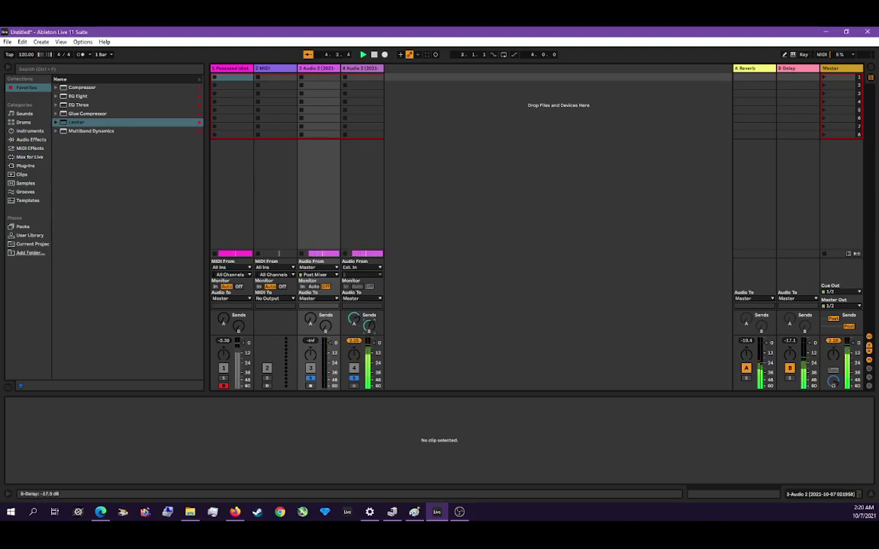
mouse_move(312, 319)
mouse_down()
mouse_move(311, 309)
mouse_move(309, 325)
mouse_move(325, 325)
mouse_up()
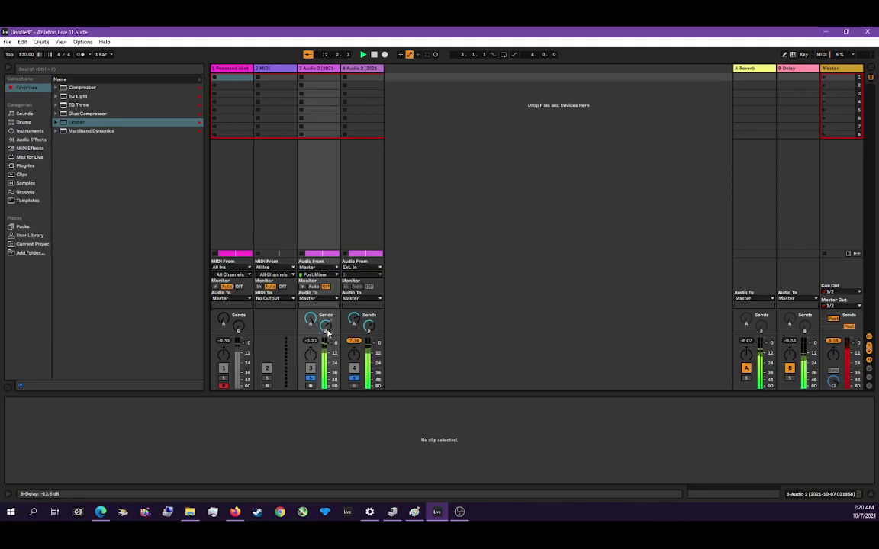
Disarm track 1, clear the solos on the two audio tracks, and replay all tracks together.
click(223, 385)
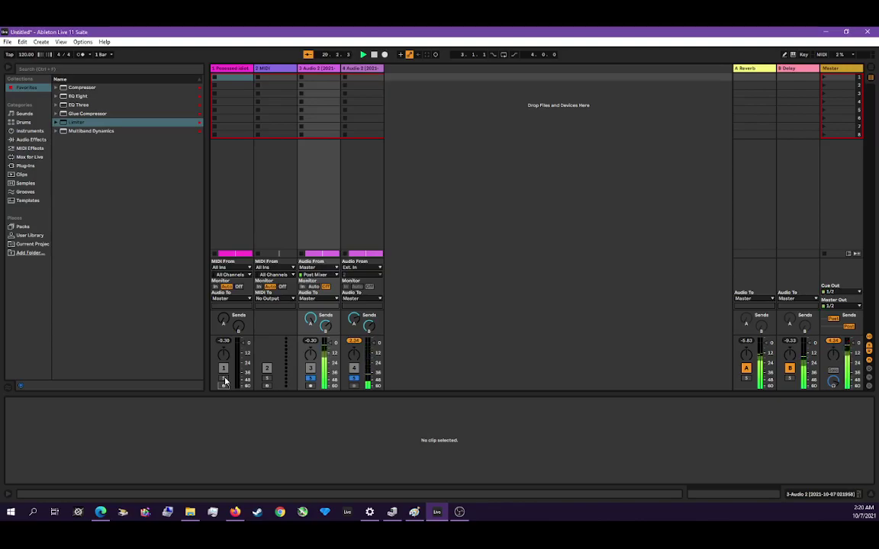
click(224, 378)
click(225, 379)
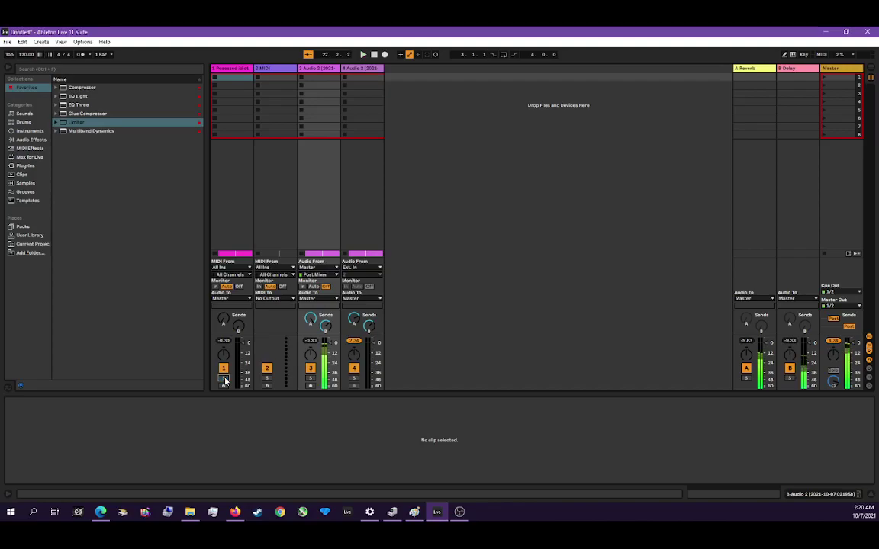
key(space)
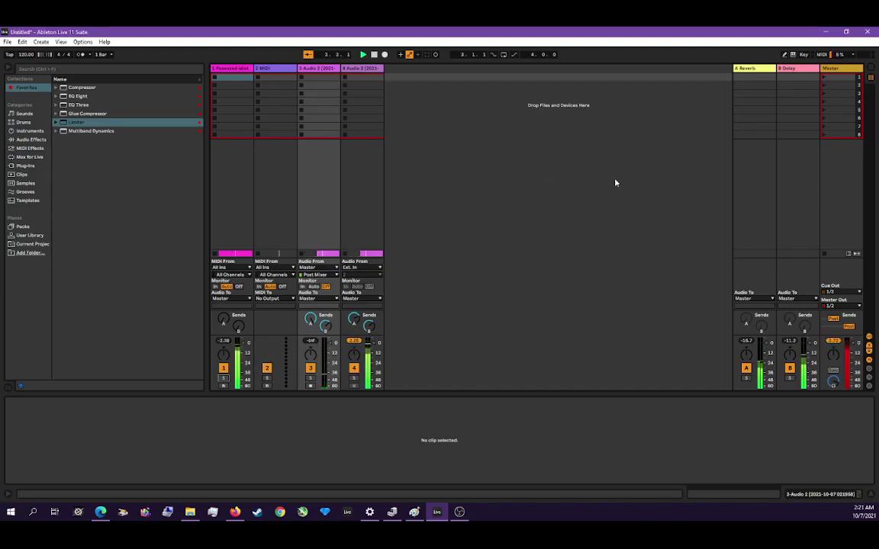
Adjust the panning of audio tracks 3 and 4 in the mixer and raise track 1's reverb send.
click(872, 69)
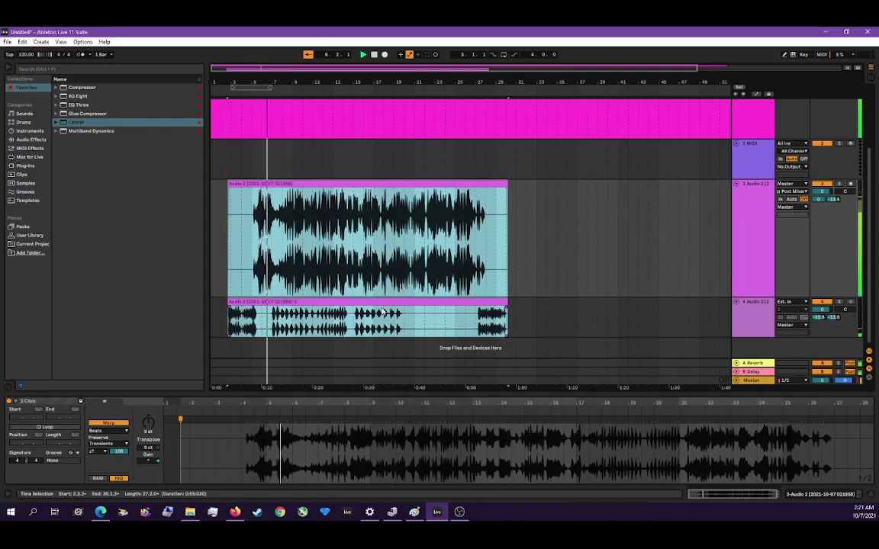
click(870, 77)
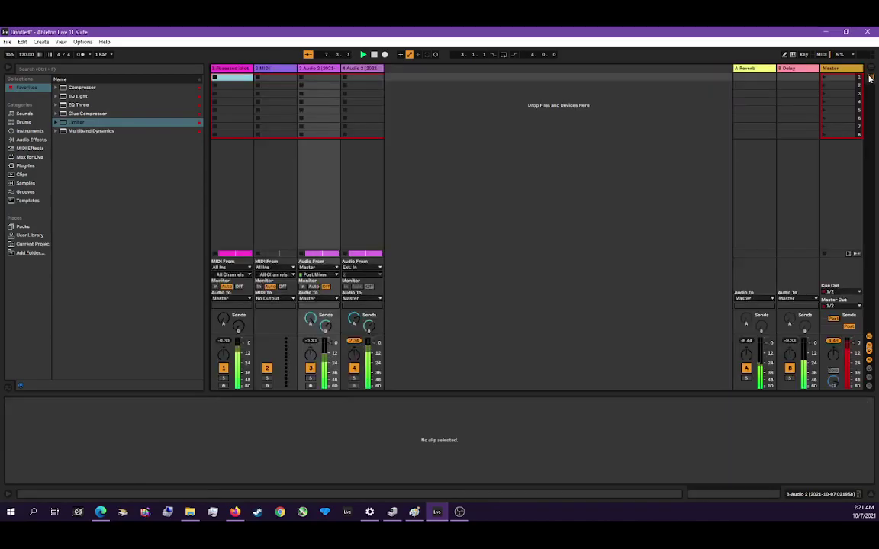
drag(310, 355, 354, 359)
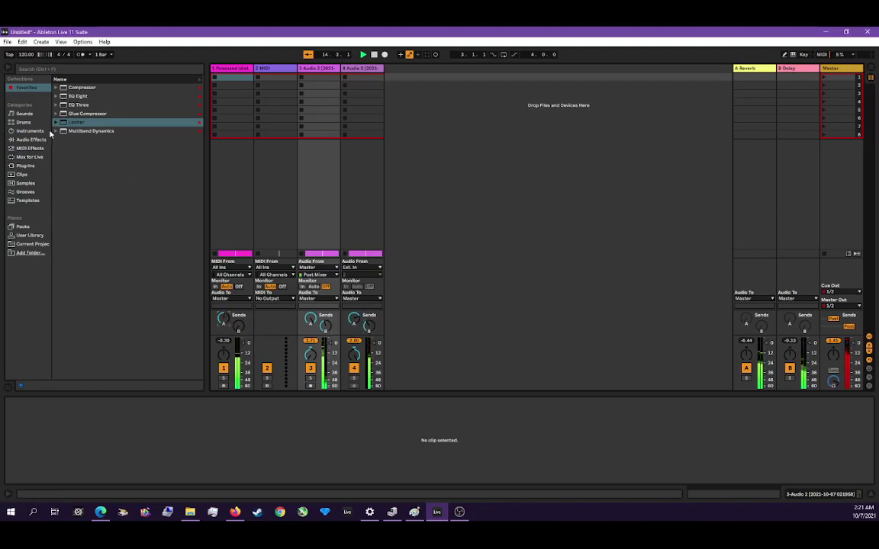
Add Limiter effects to audio tracks 3 and 4.
click(87, 155)
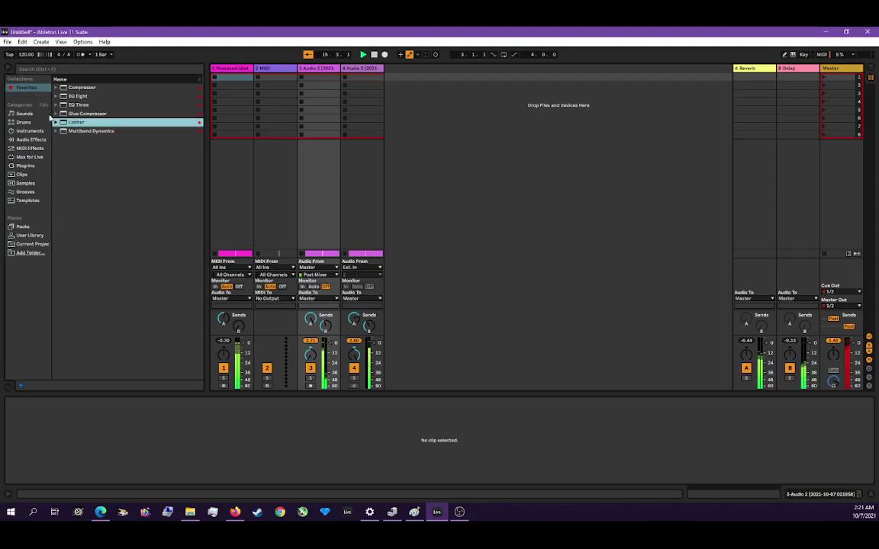
drag(77, 121, 201, 110)
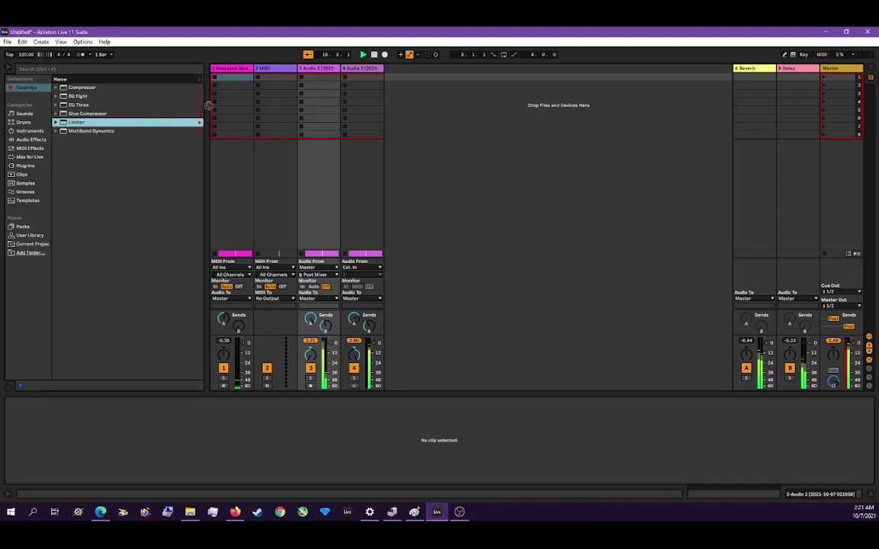
drag(311, 75, 315, 73)
double_click(83, 123)
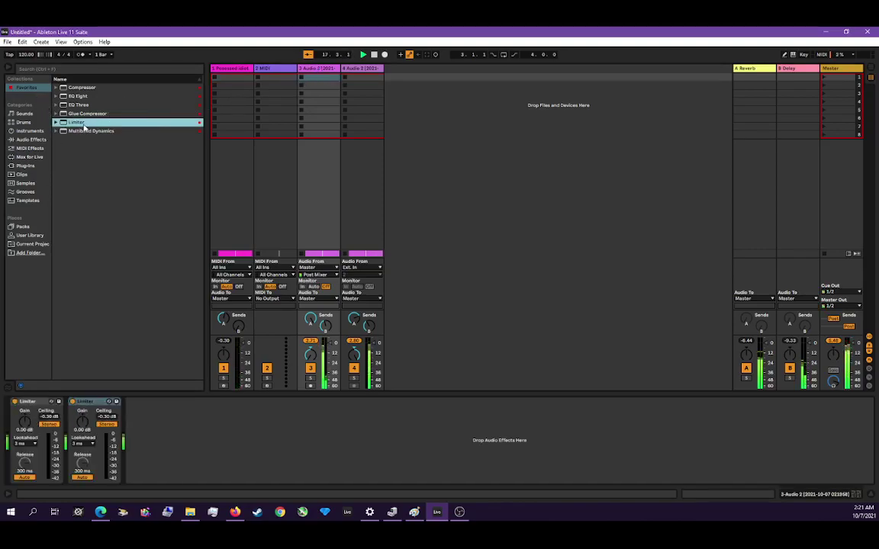
drag(102, 119, 363, 69)
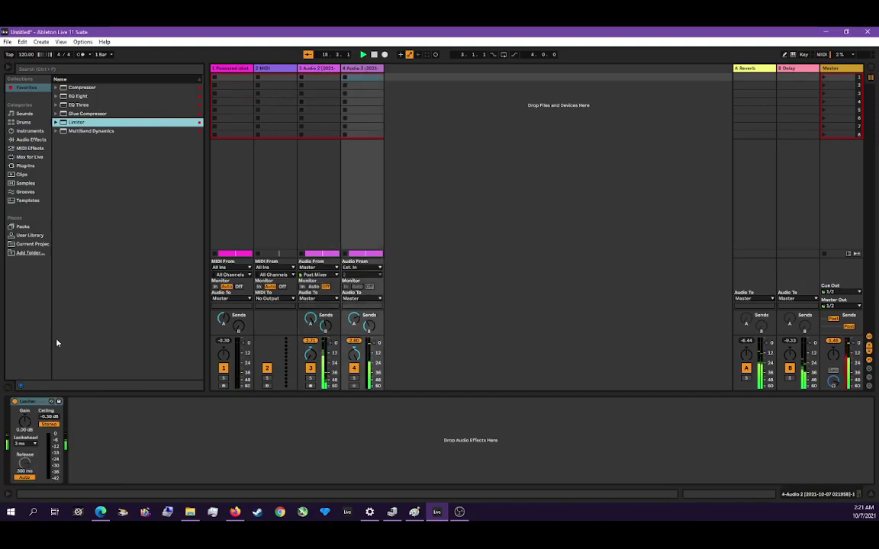
Remove the duplicate Limiter from audio track 3.
click(328, 68)
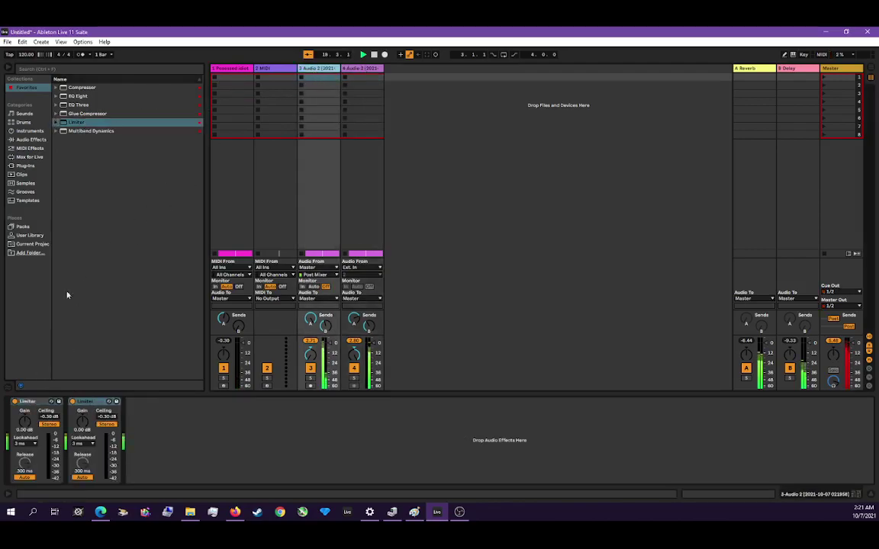
right_click(84, 402)
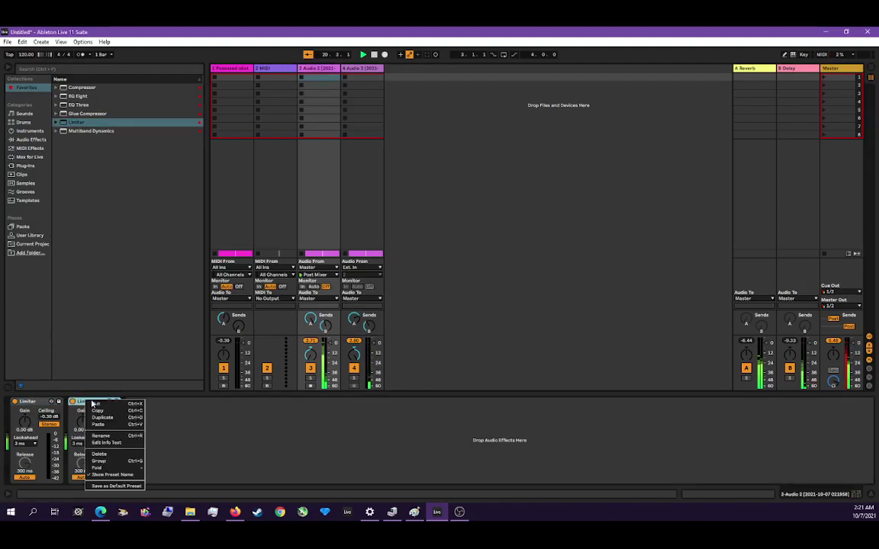
click(97, 404)
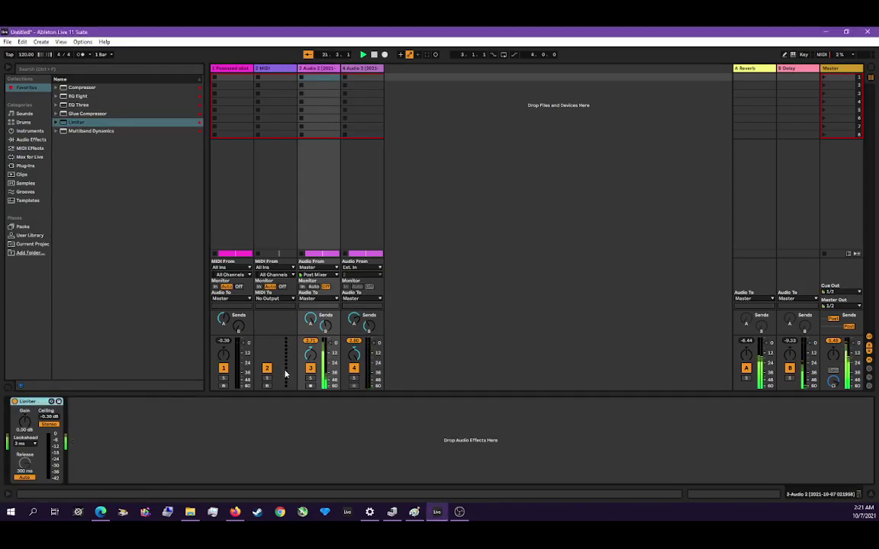
Add a Limiter effect to the Master track.
click(235, 69)
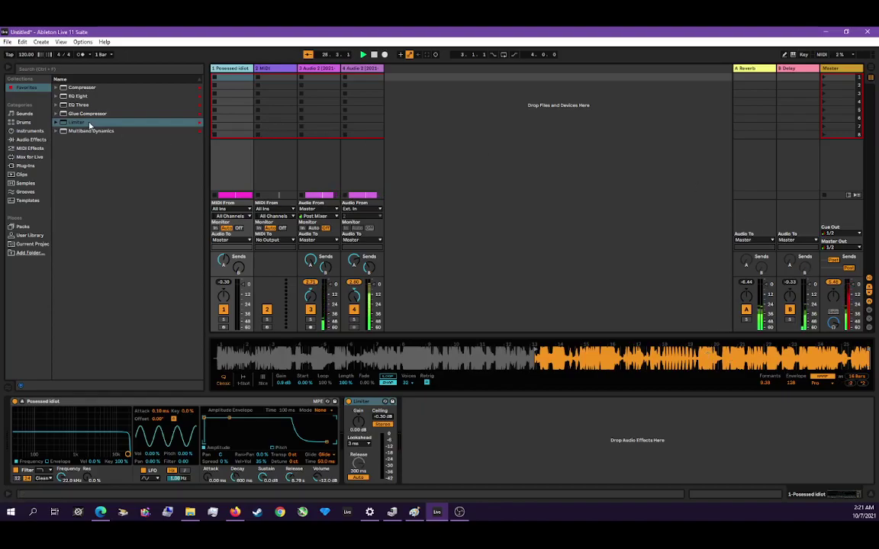
click(752, 79)
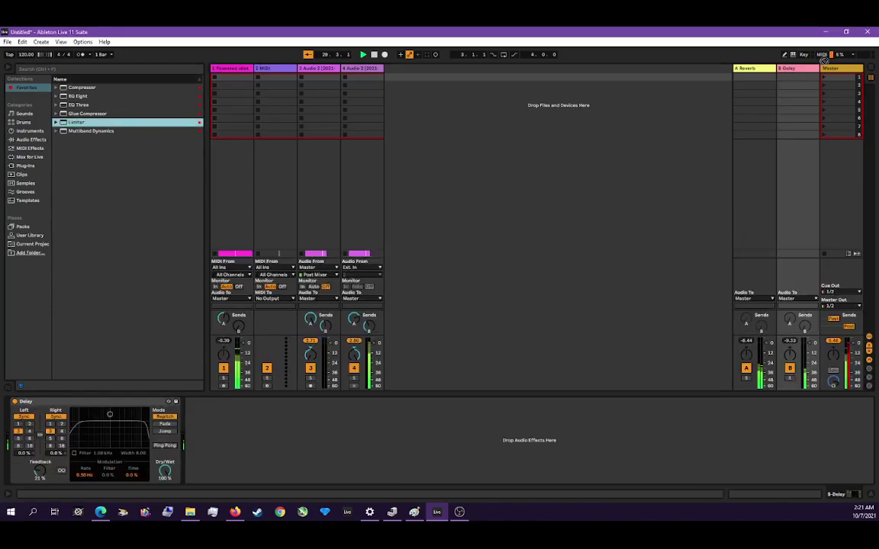
click(840, 70)
drag(839, 71, 841, 72)
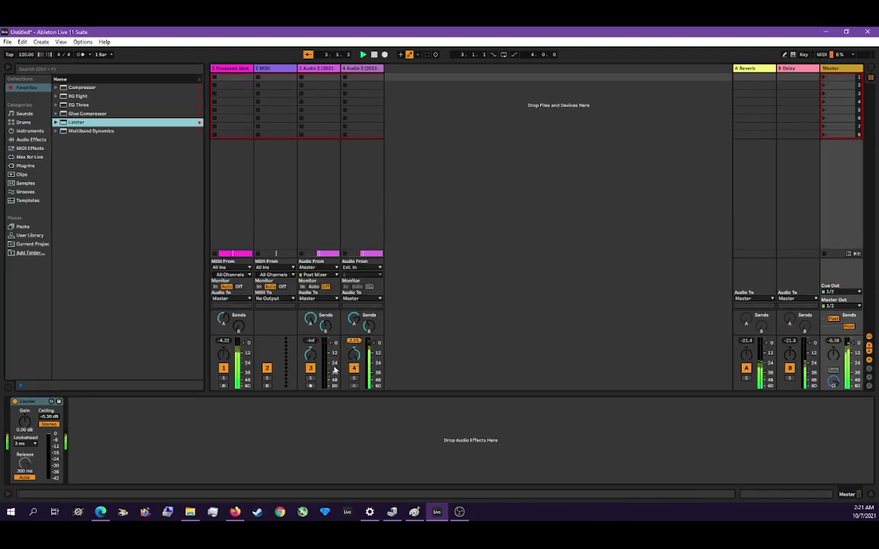
Play the arrangement from around bar 26 and readjust the panning of audio tracks 4 and 3 in the mixer.
click(863, 70)
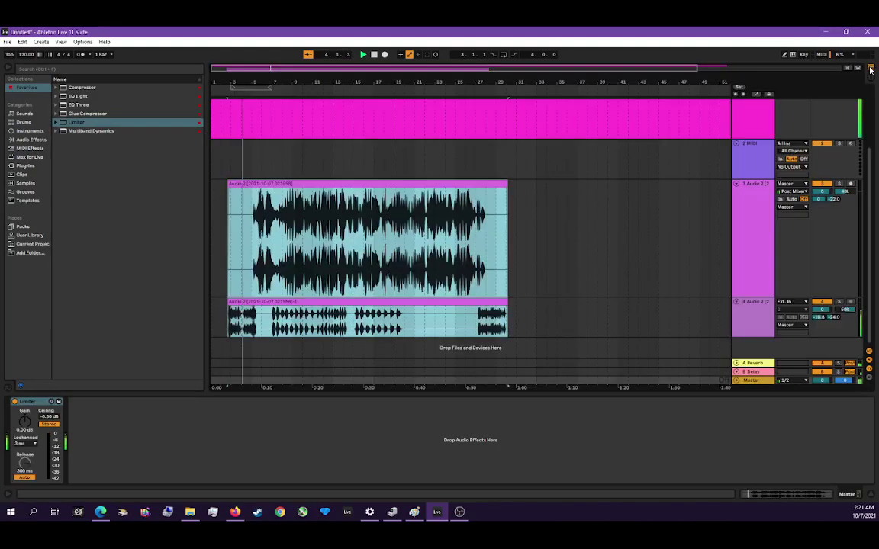
click(471, 164)
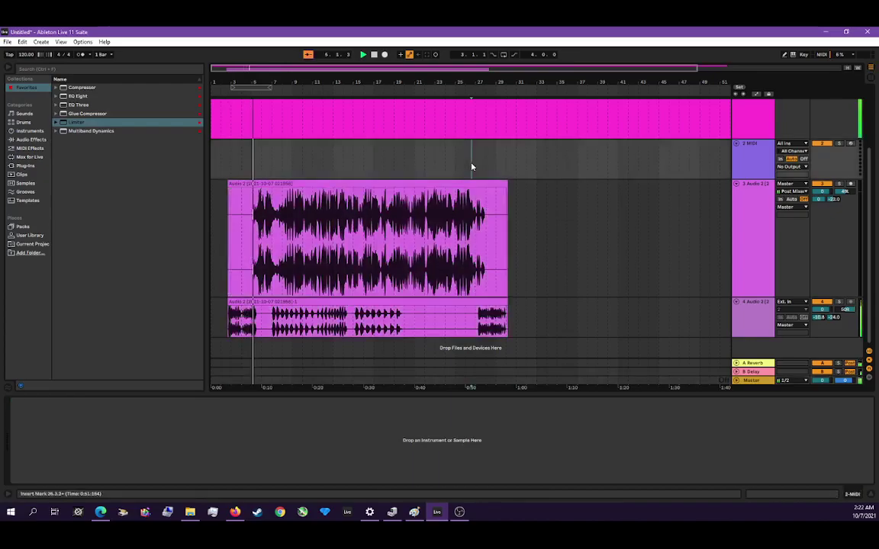
click(869, 80)
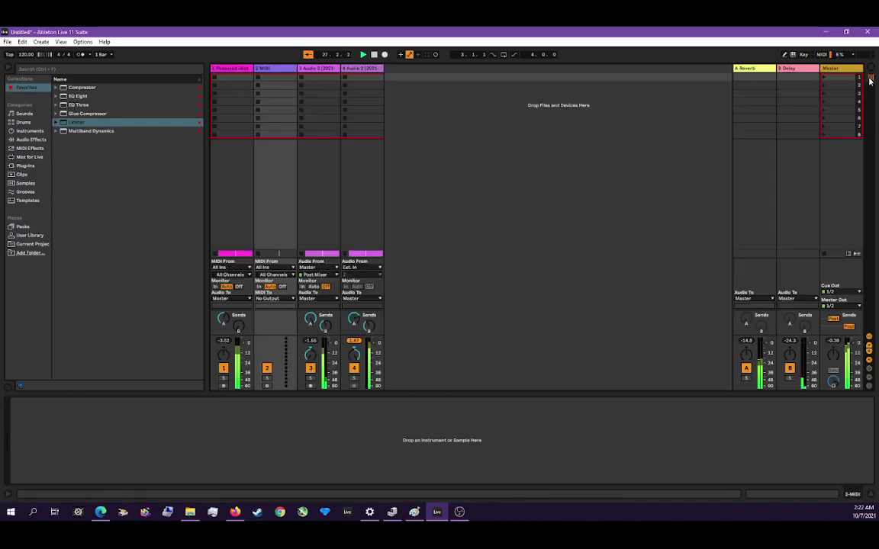
drag(350, 354, 311, 353)
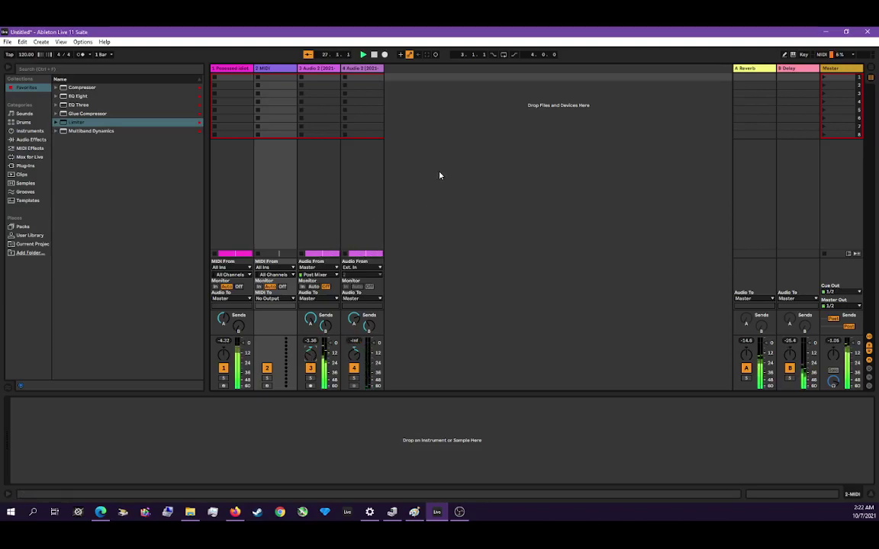
Replay the arrangement from around bar 26 to check how the tracks end.
click(873, 69)
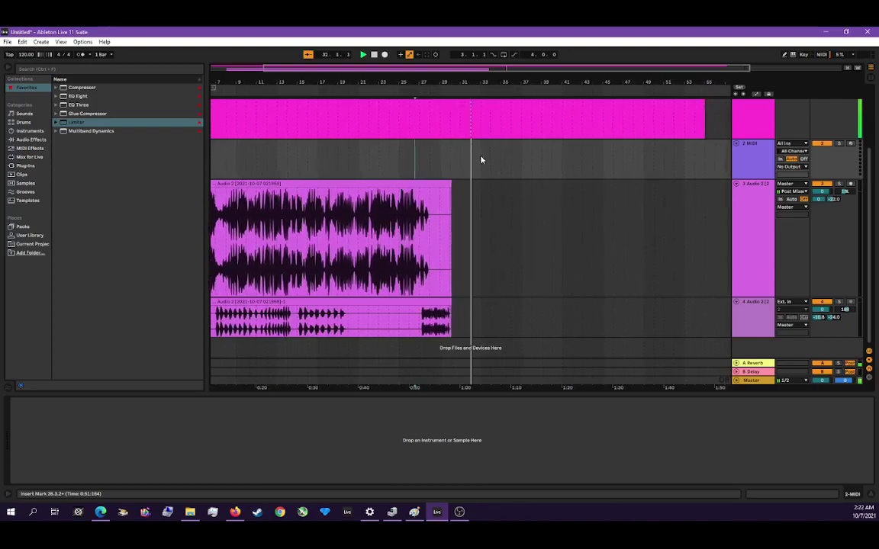
scroll(534, 162, up, 3)
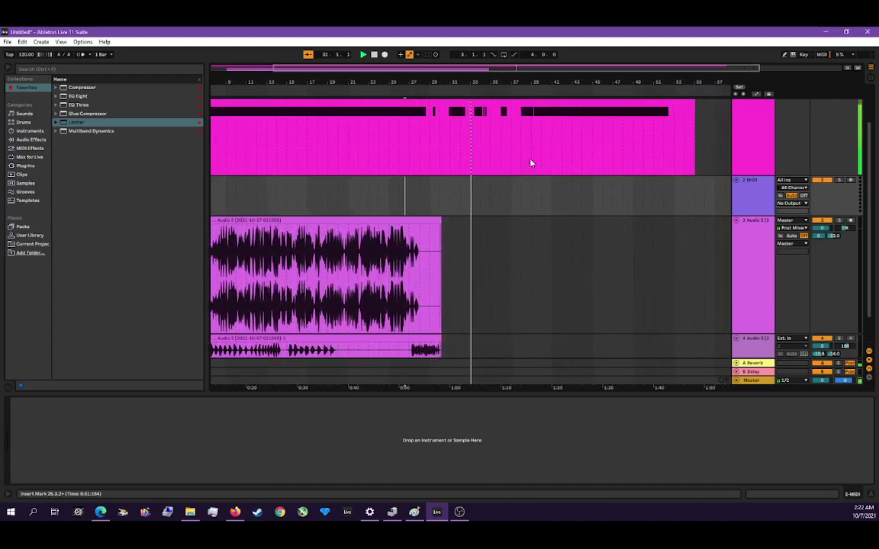
click(391, 231)
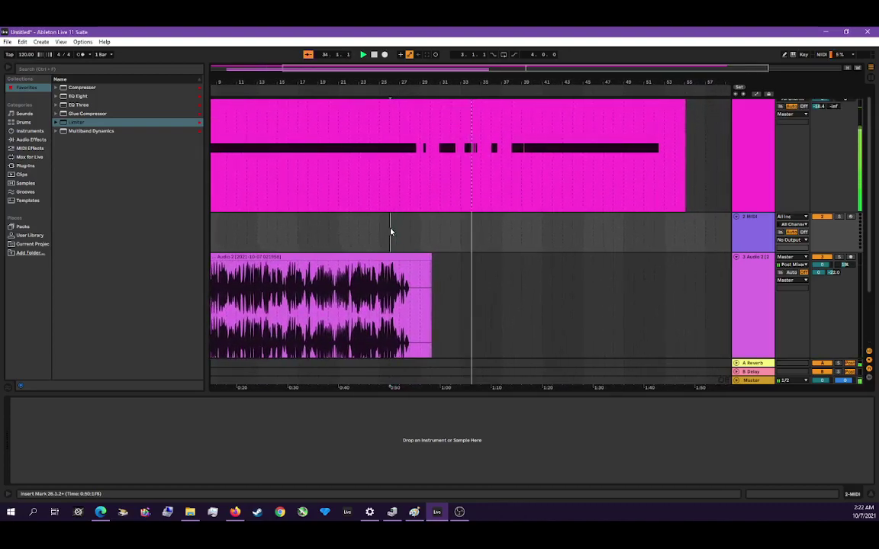
key(space)
key(space)
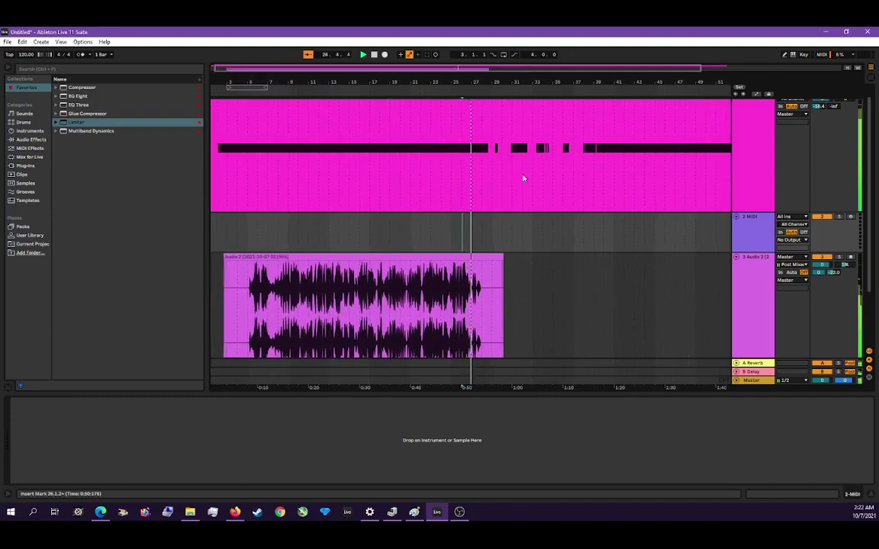
Delete everything on track 1 after about bar 30.4, including the leftover notes and clip remainder.
drag(532, 173, 745, 166)
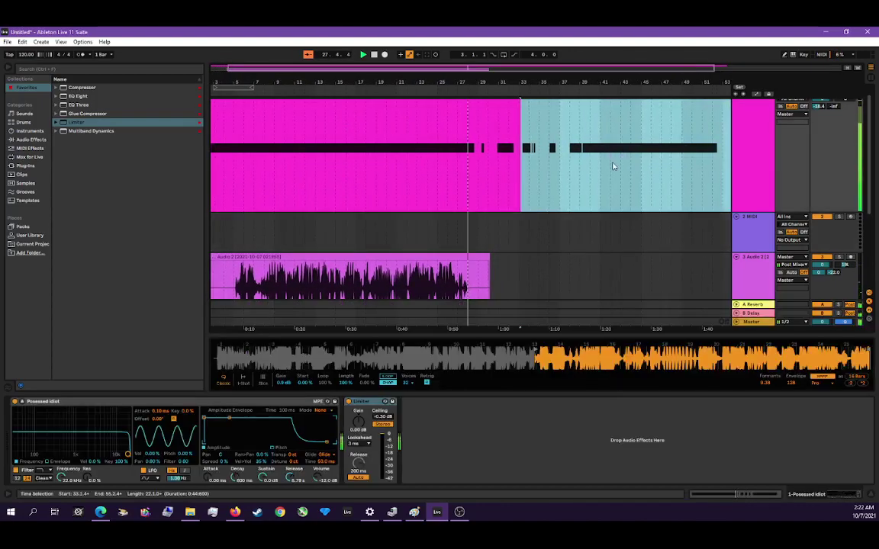
right_click(613, 166)
click(623, 167)
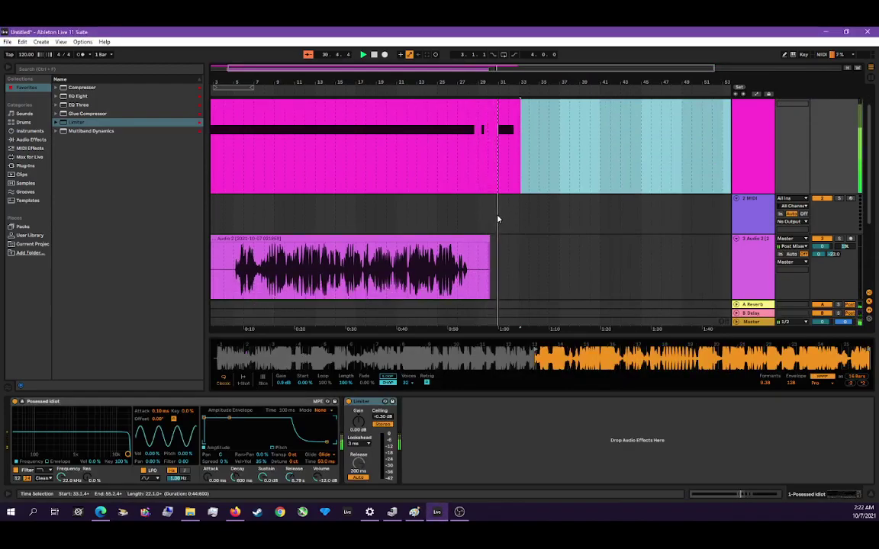
drag(497, 218, 520, 175)
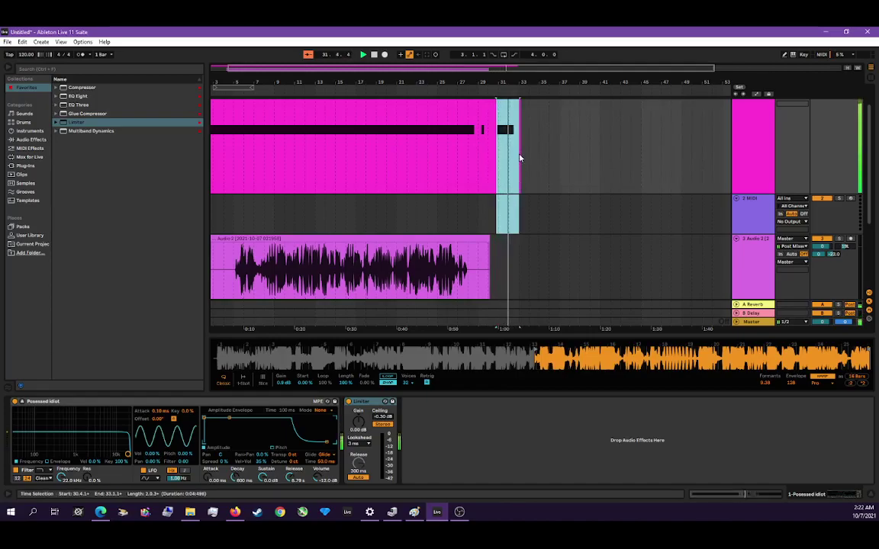
click(539, 187)
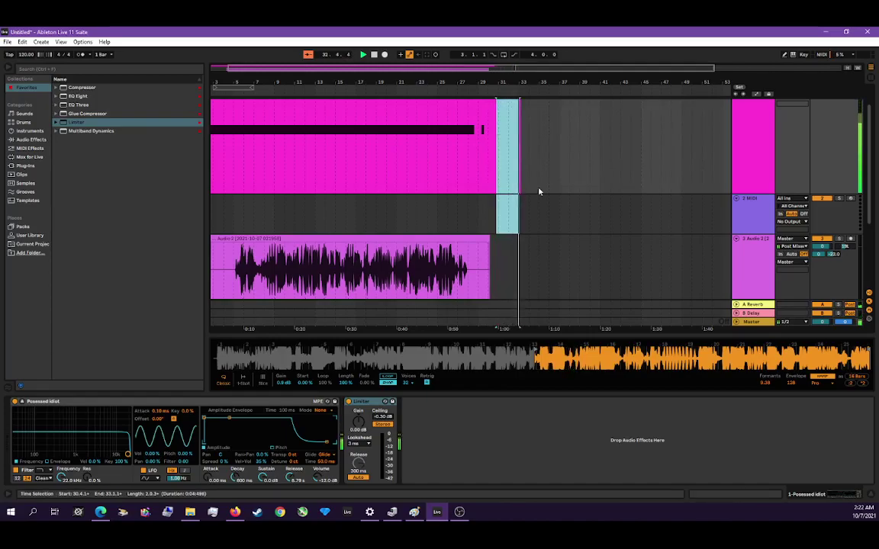
drag(538, 185, 513, 174)
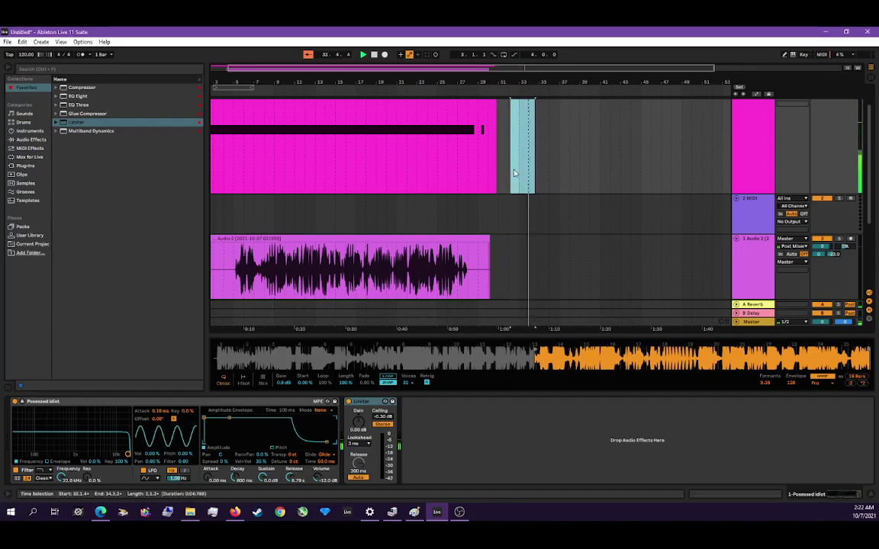
scroll(539, 175, down, 1)
scroll(539, 175, down, 2)
scroll(537, 181, down, 1)
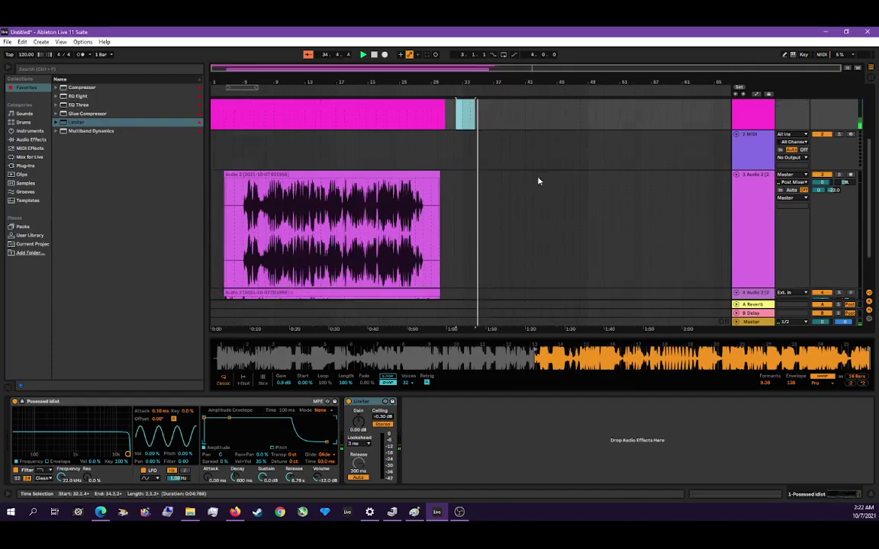
scroll(526, 184, down, 2)
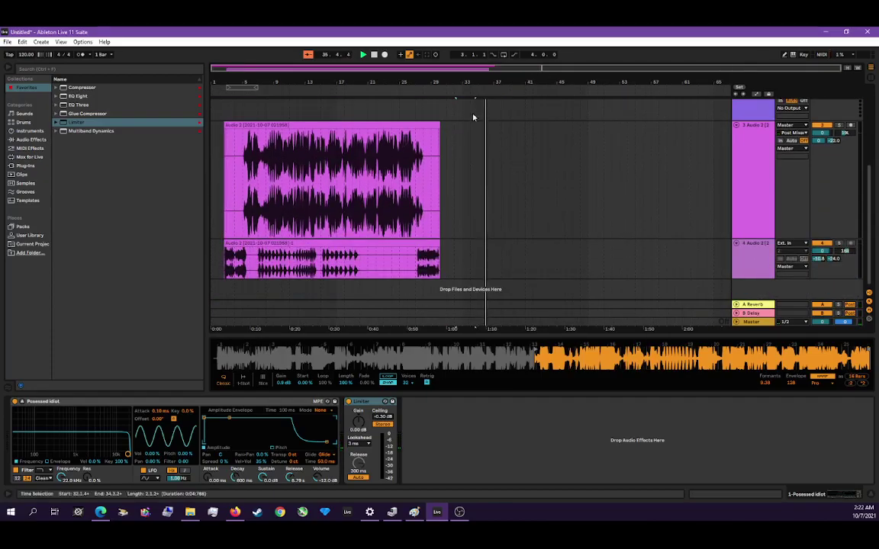
click(870, 80)
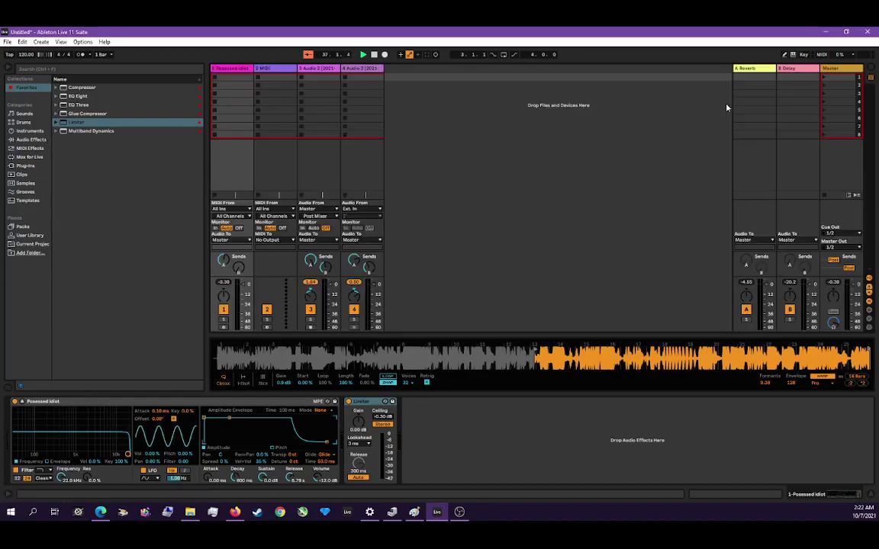
click(869, 76)
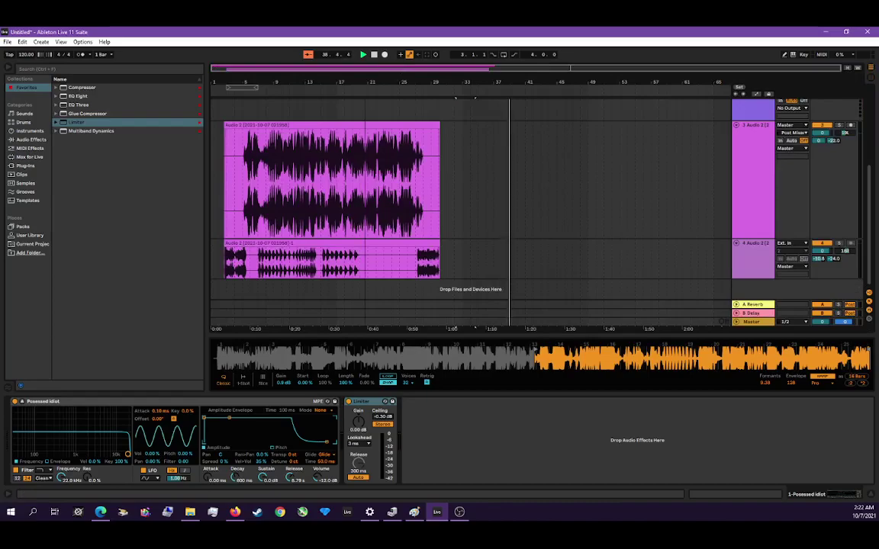
Reduce the height of audio track 3 in the arrangement and delete the empty MIDI track 2.
scroll(481, 167, up, 1)
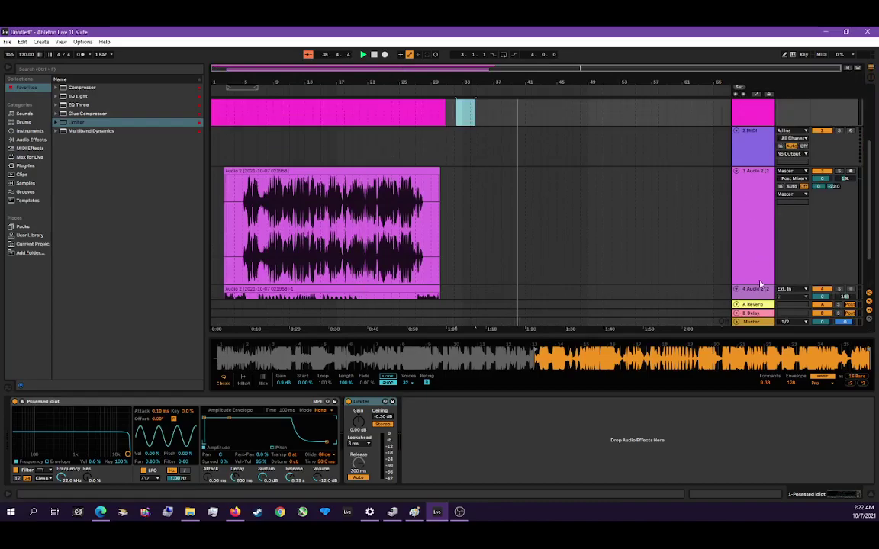
drag(750, 285, 739, 216)
scroll(730, 188, up, 2)
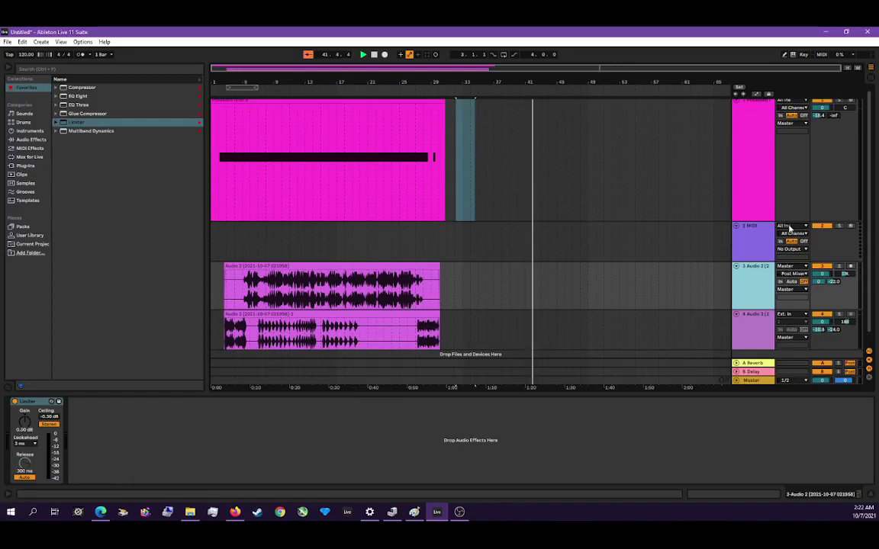
right_click(760, 229)
click(773, 252)
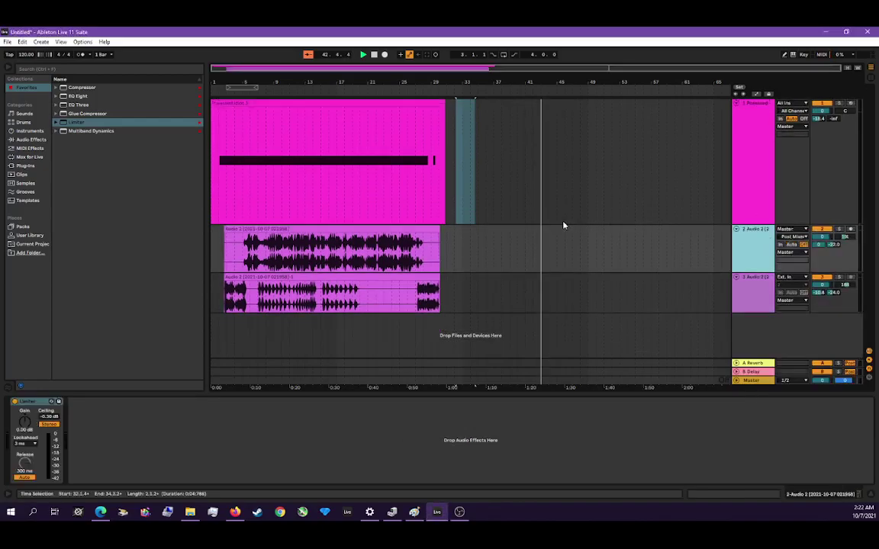
Select the MIDI clip on track 1 and play the arrangement from its start.
click(302, 103)
key(space)
key(space)
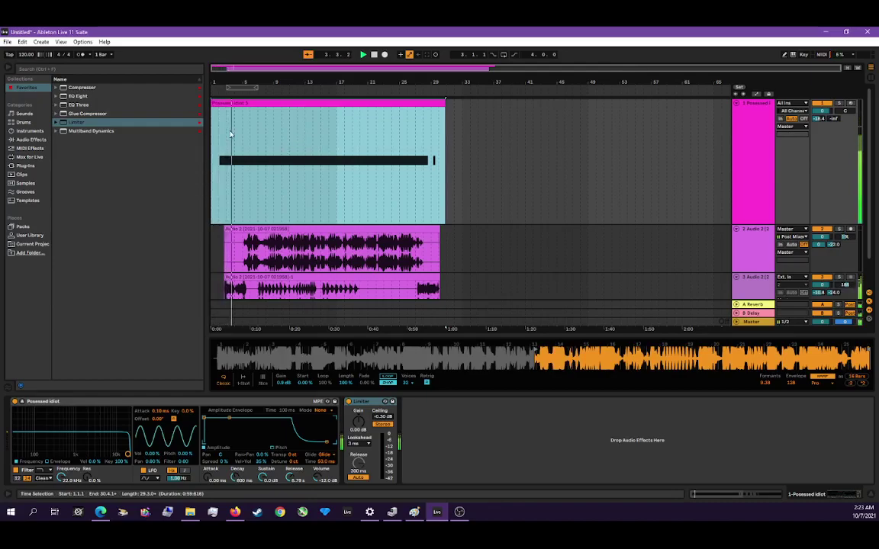
Freeze track 1, allowing audio to stop, and flatten it to audio.
click(412, 102)
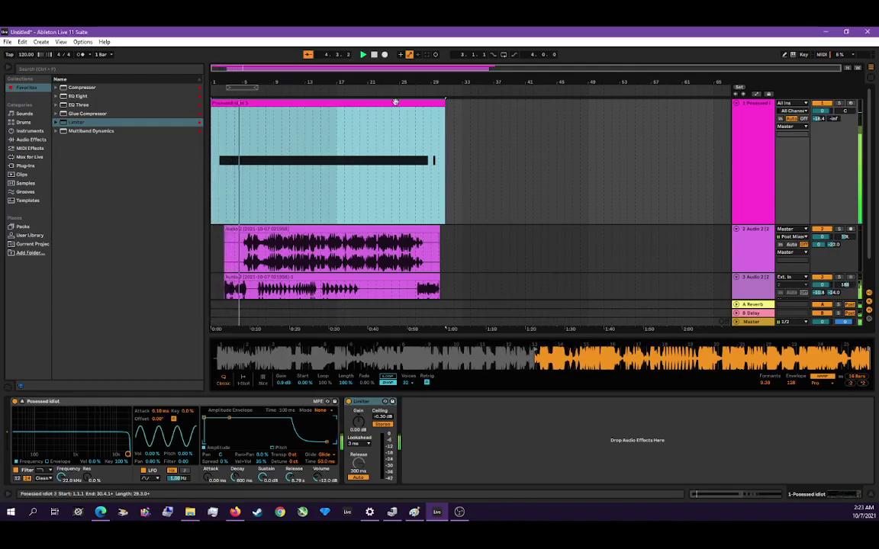
right_click(394, 103)
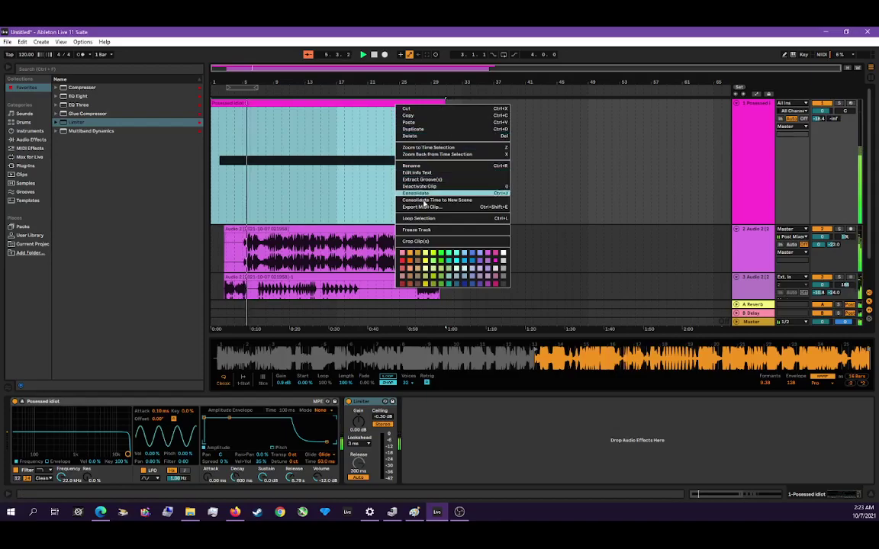
click(431, 230)
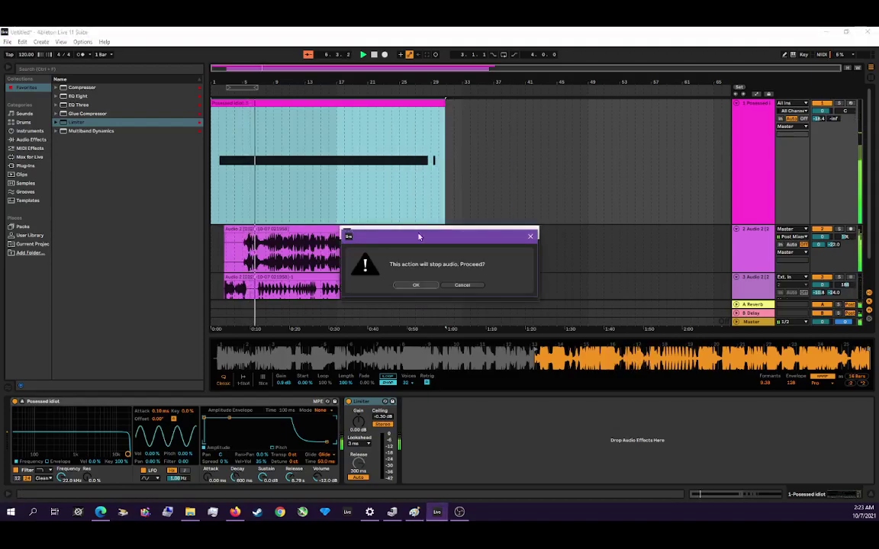
click(416, 286)
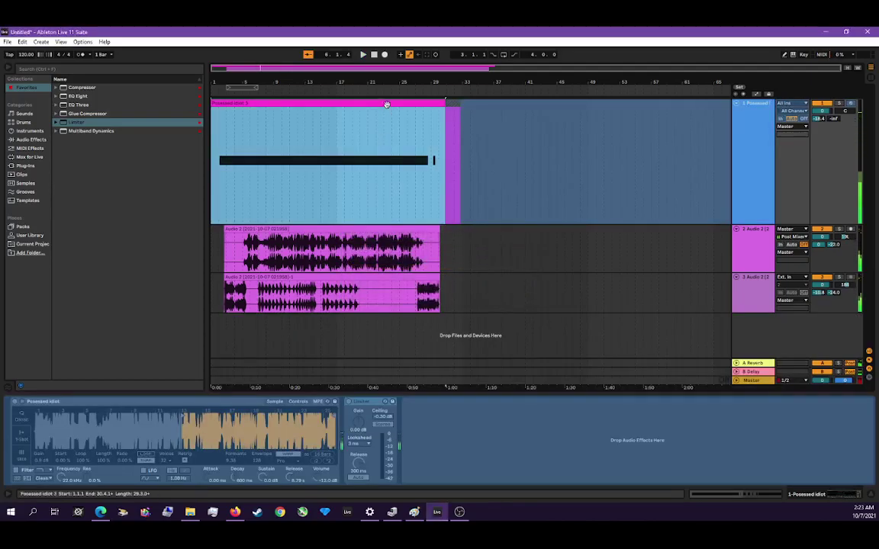
right_click(387, 103)
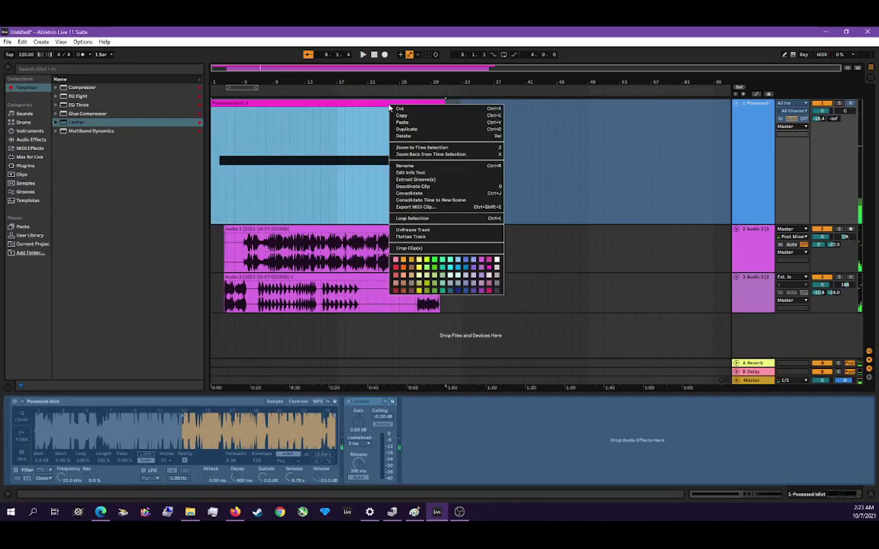
click(422, 237)
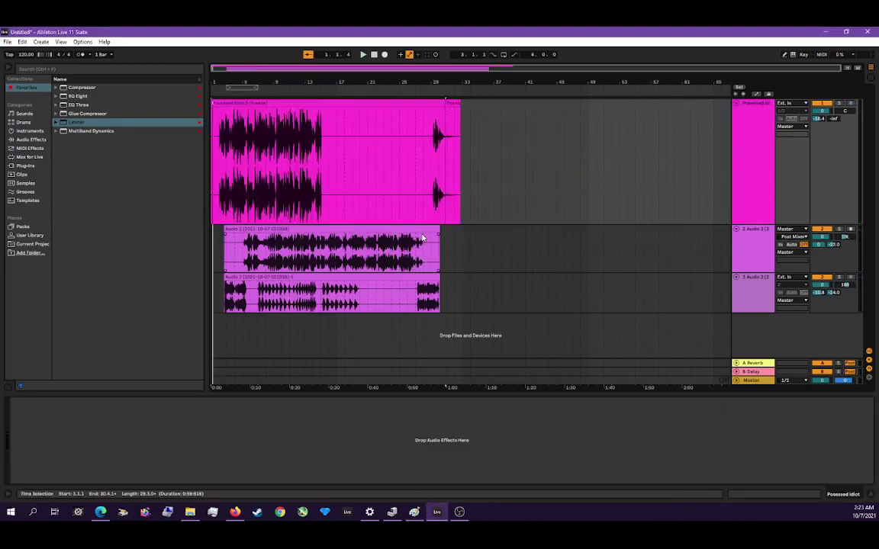
Add a fade-in over about the first two bars of the track 1 clip and replay the arrangement.
key(space)
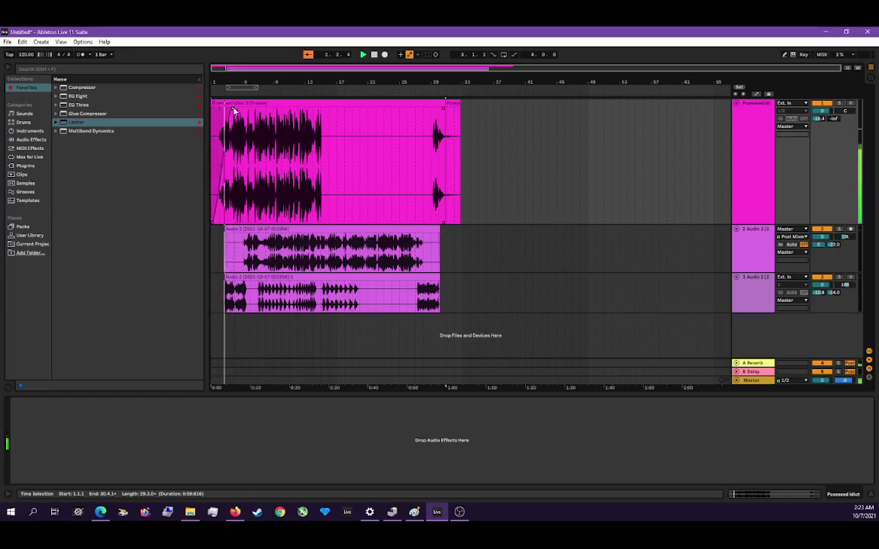
click(225, 284)
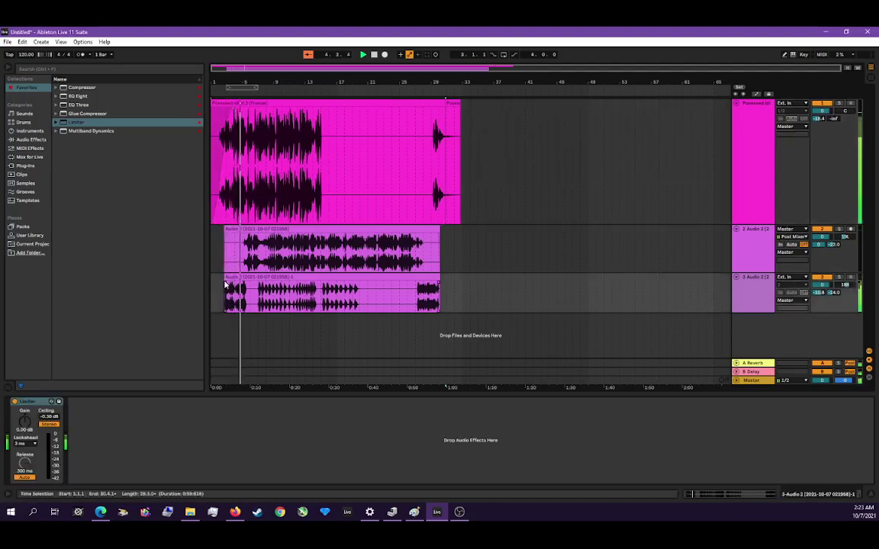
key(space)
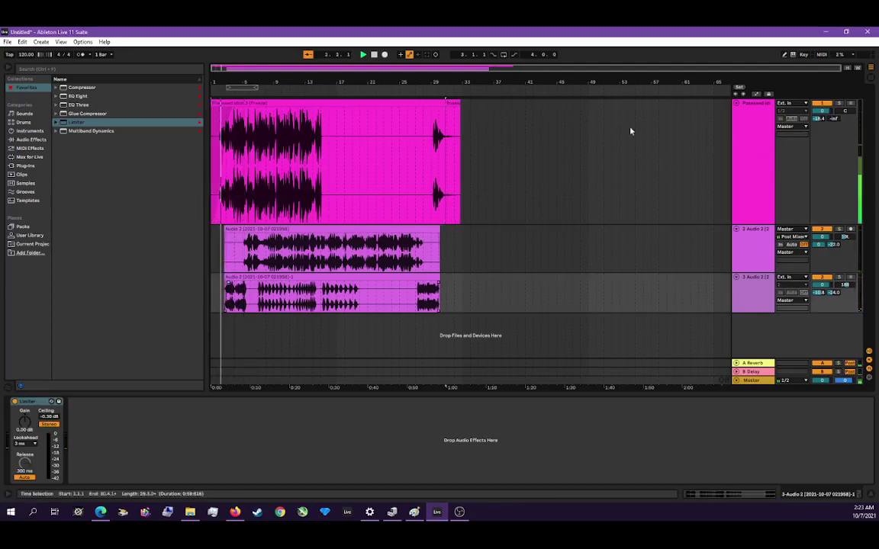
Set track 1's audio input to Master and keep its output routed to Master.
click(791, 128)
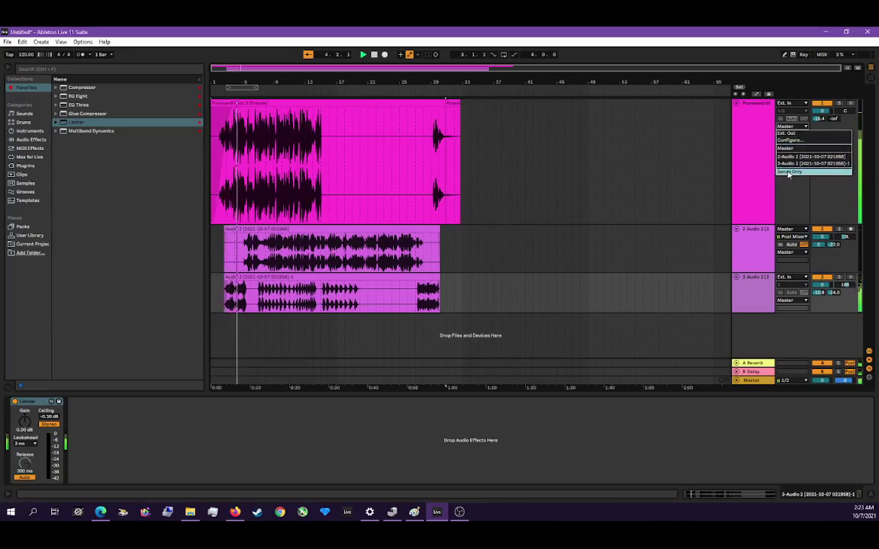
click(792, 149)
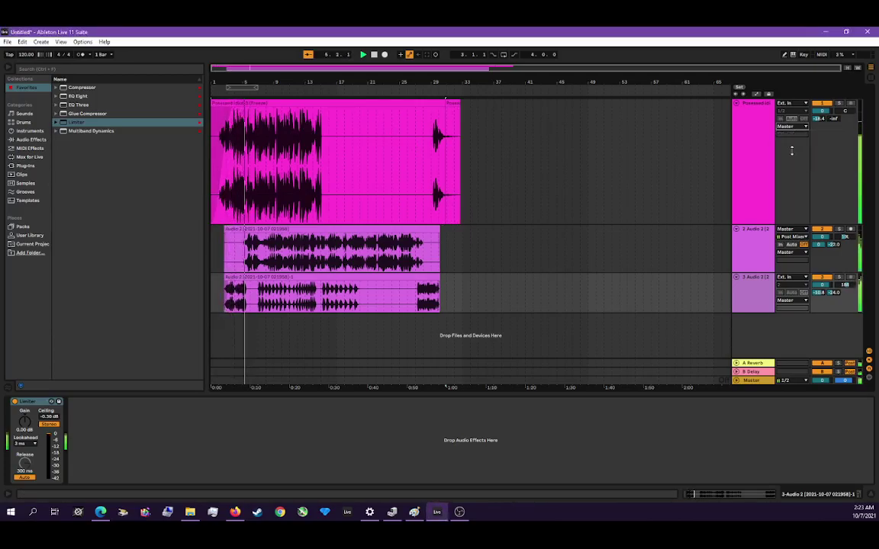
click(797, 104)
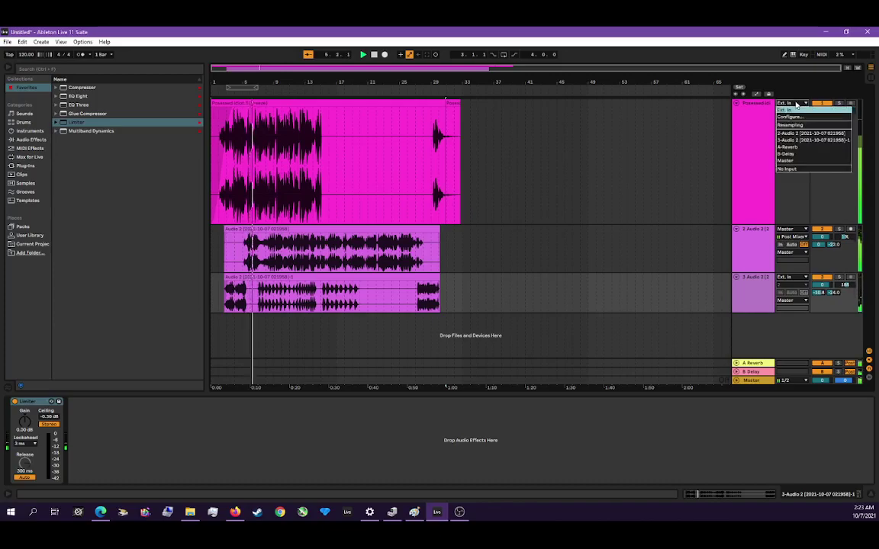
click(788, 162)
click(788, 126)
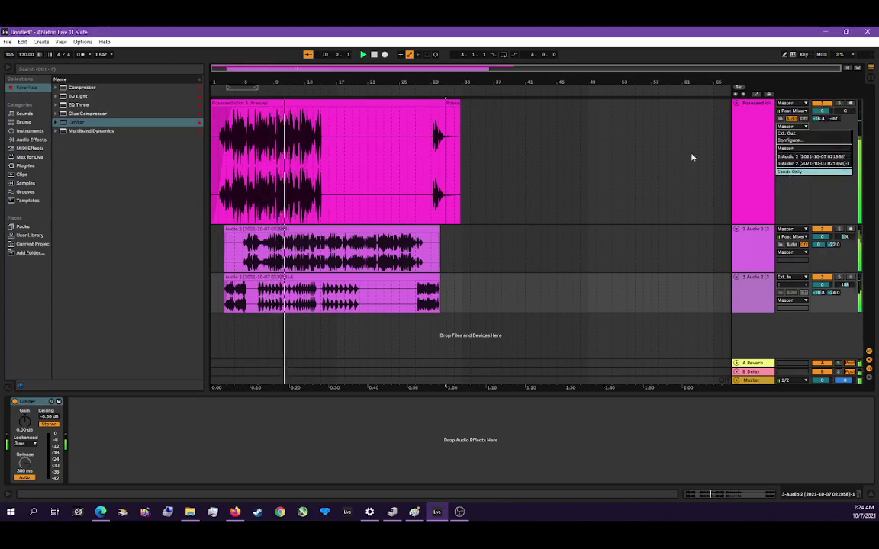
Turn on automation mode for the arrangement tracks.
click(61, 41)
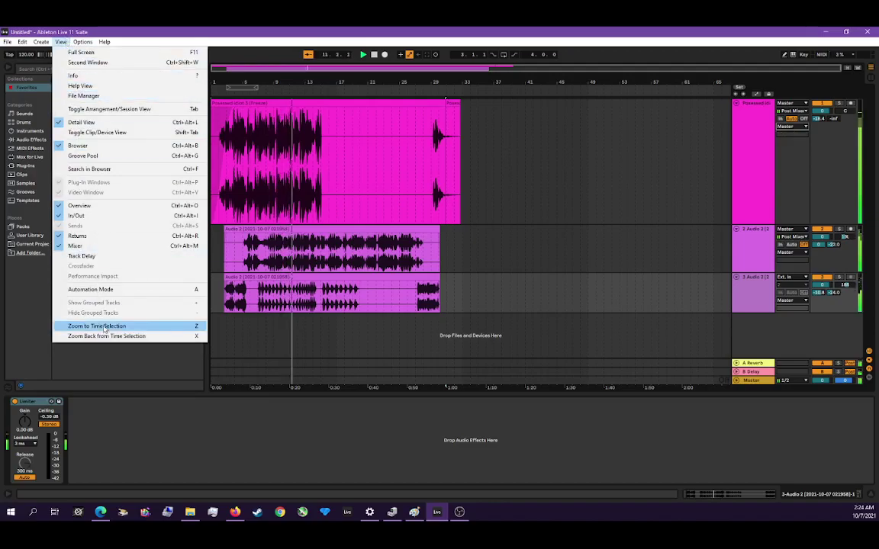
click(114, 290)
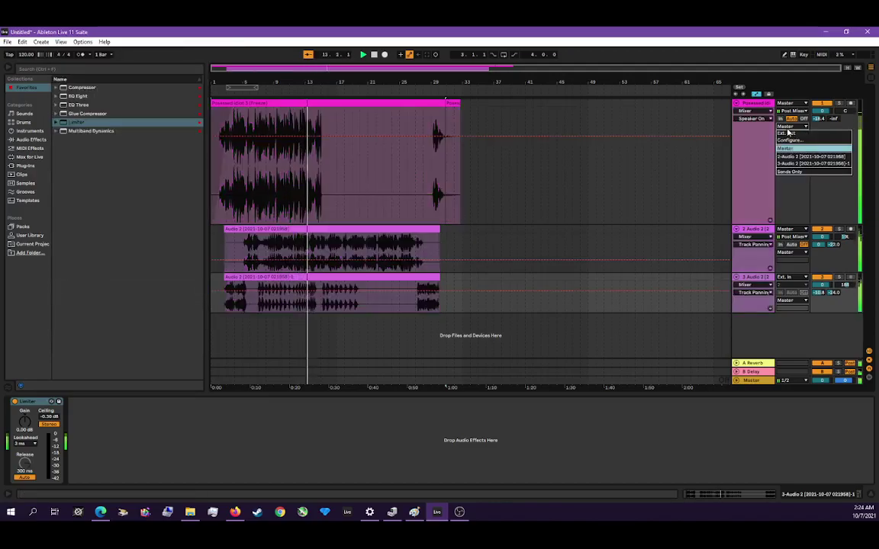
click(789, 103)
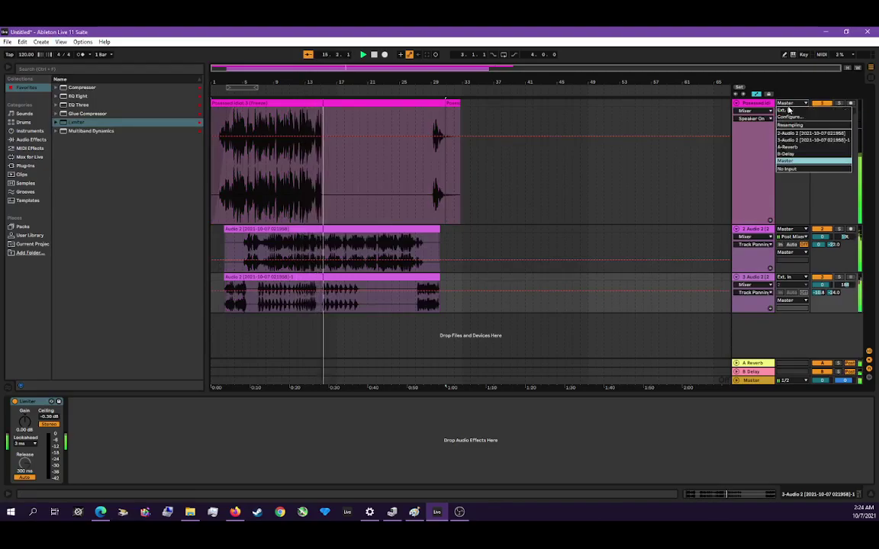
Draw track 1 panning automation that starts almost fully right and ramps to centre by about bar 3.5.
click(752, 118)
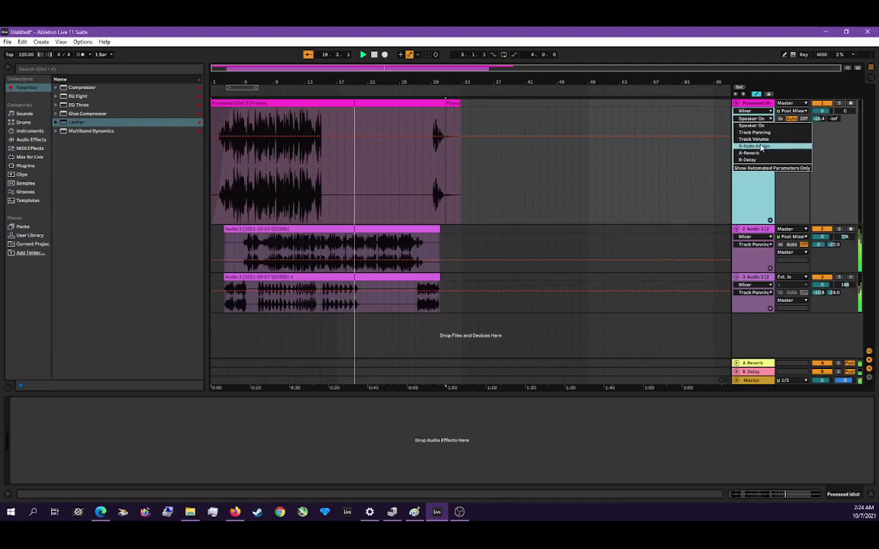
click(763, 132)
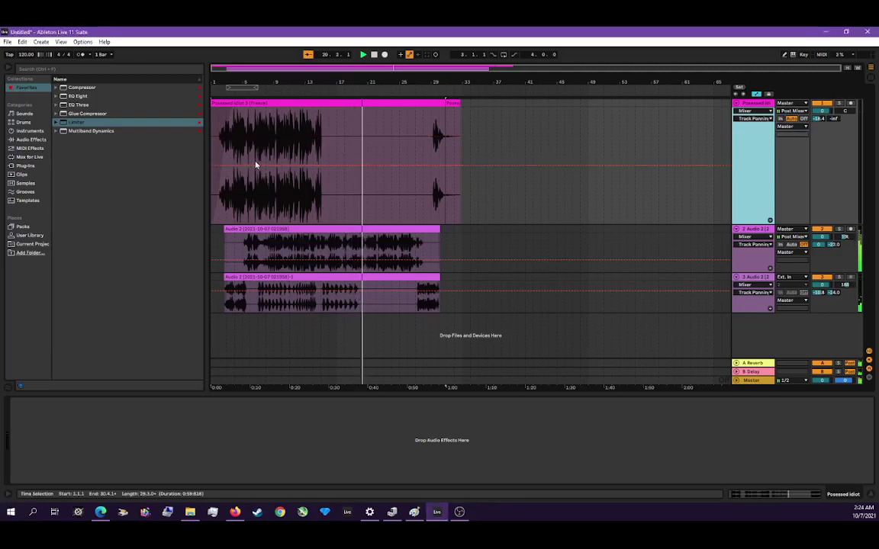
click(233, 166)
drag(223, 166, 212, 108)
key(Home)
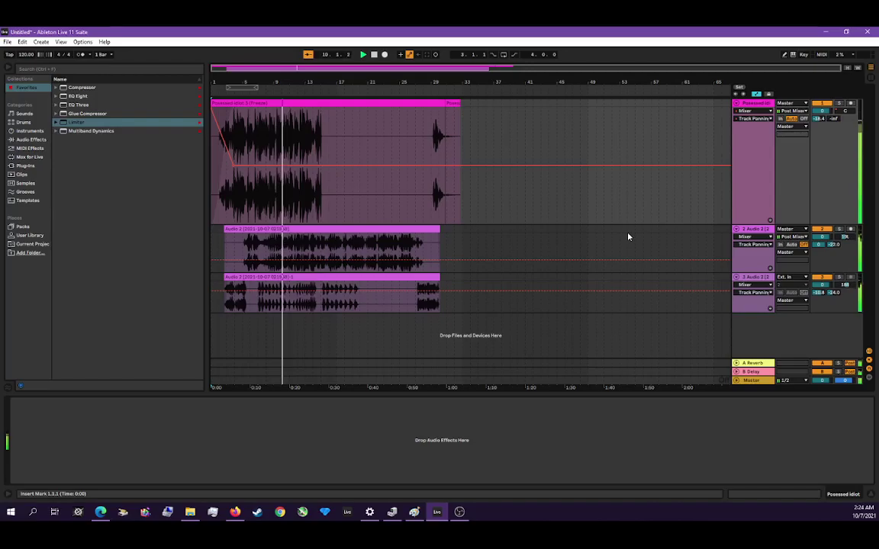
Show the A-Reverb send automation on tracks 1, 2 and 3.
click(767, 121)
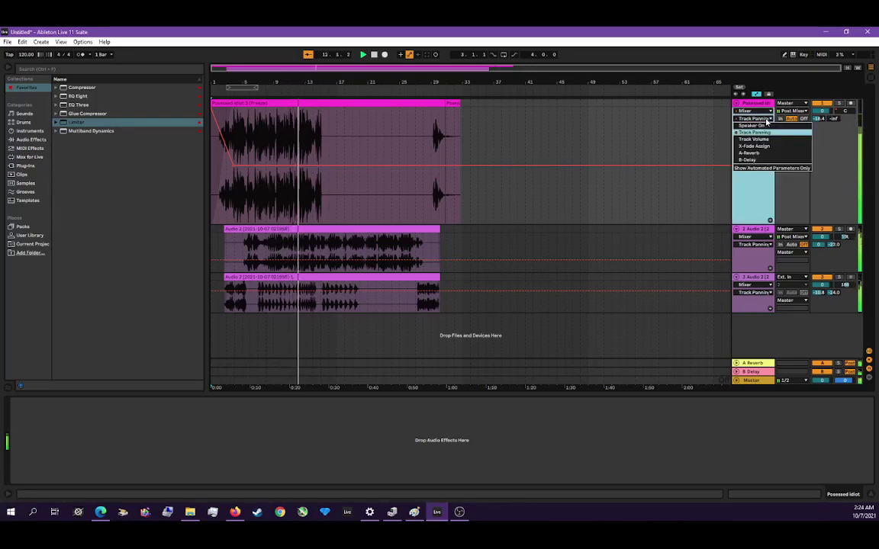
click(753, 154)
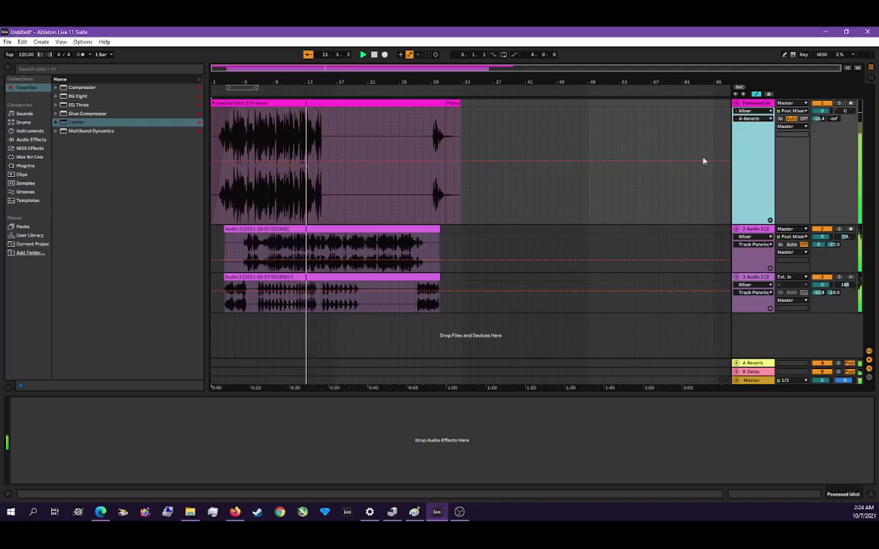
click(754, 244)
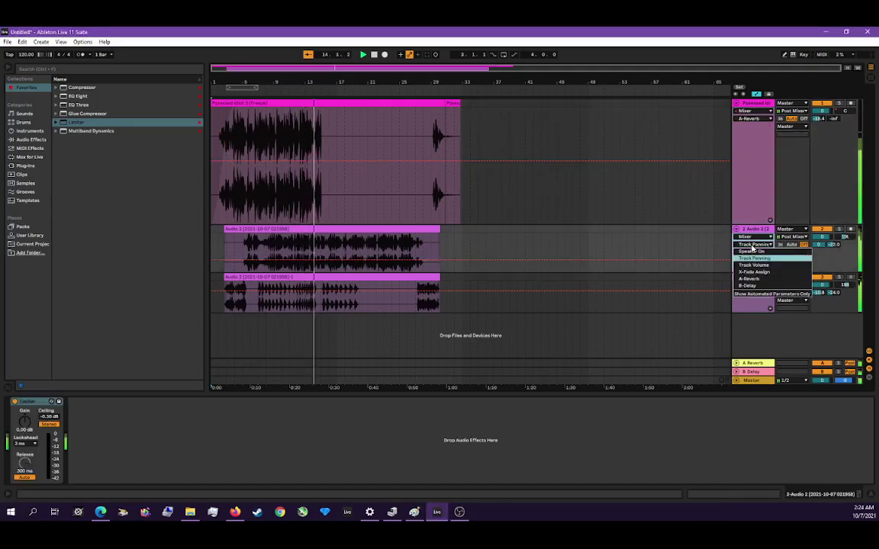
click(743, 280)
click(754, 292)
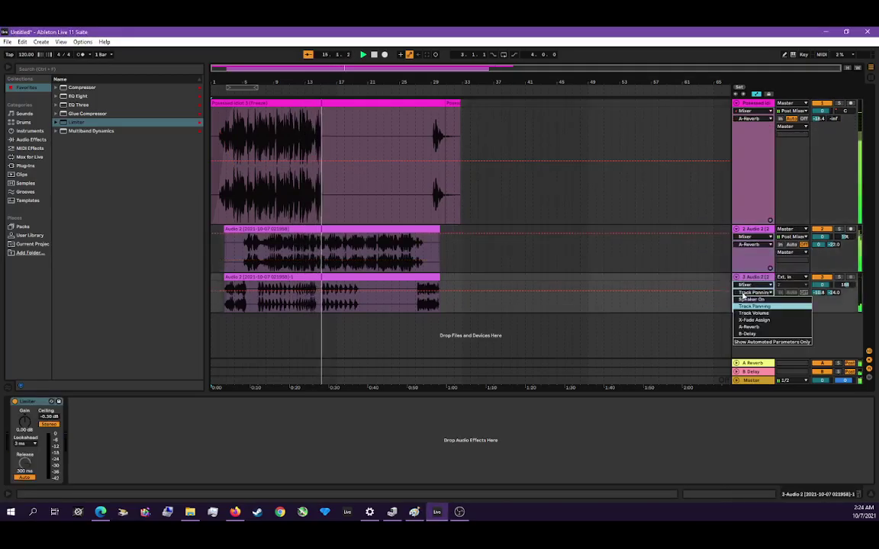
click(744, 329)
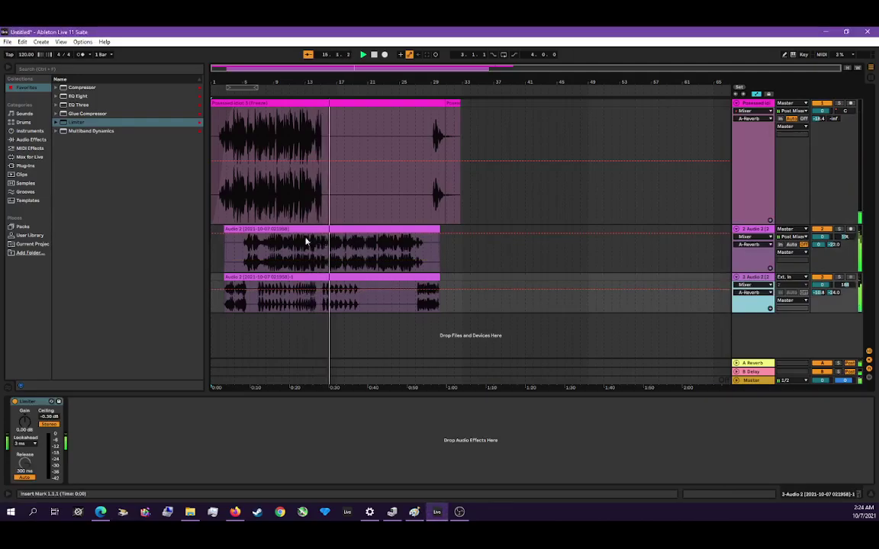
Draw a V-shaped dip in track 2's reverb send between about bars 8 and 21, lowest near bar 15.
click(364, 238)
drag(323, 240, 326, 257)
click(262, 253)
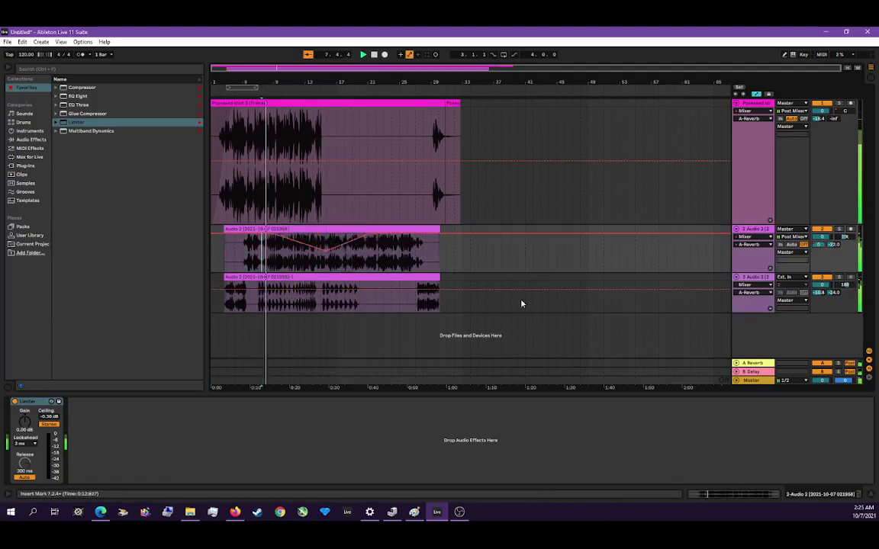
Draw a shallow dip in track 3's reverb send, lowest near bar 8, and play the arrangement from its start.
click(263, 299)
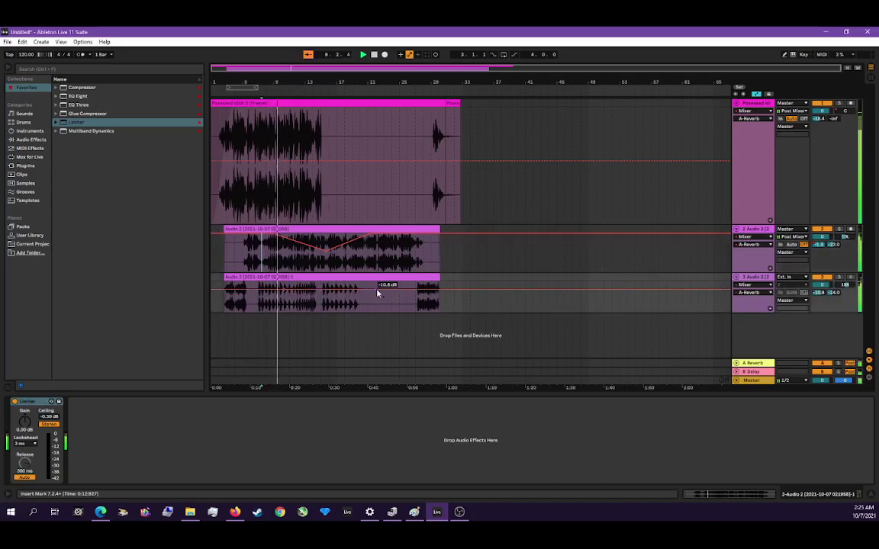
drag(283, 289, 268, 295)
key(space)
key(space)
click(214, 267)
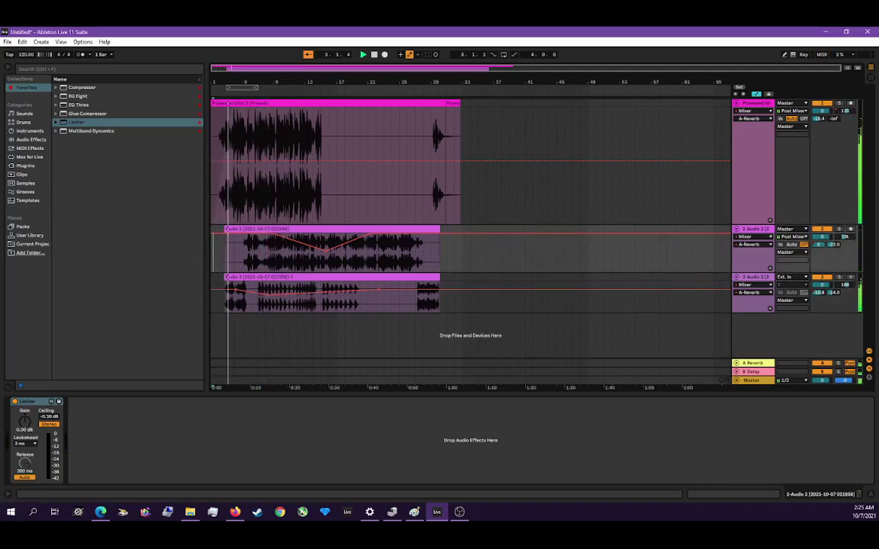
key(alt+Tab)
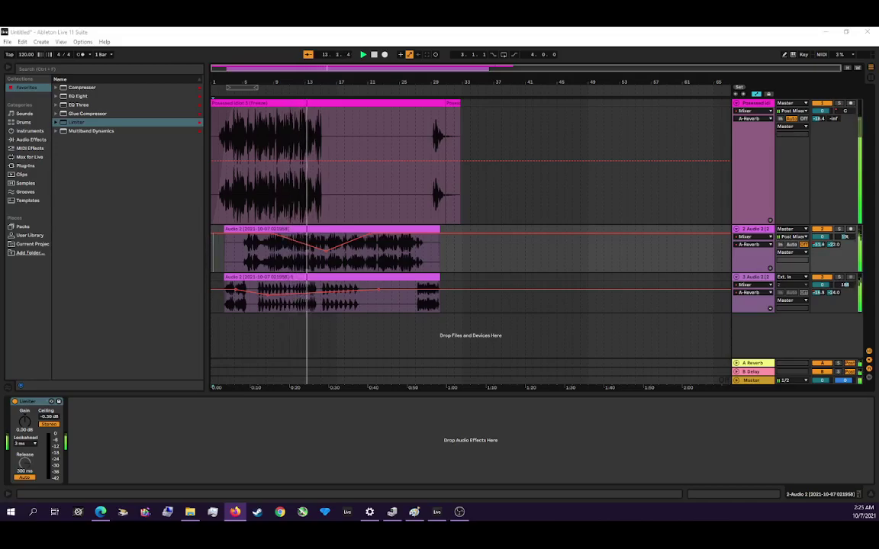
Show the B-Delay send automation on all three tracks and restart playback near the beginning.
click(749, 120)
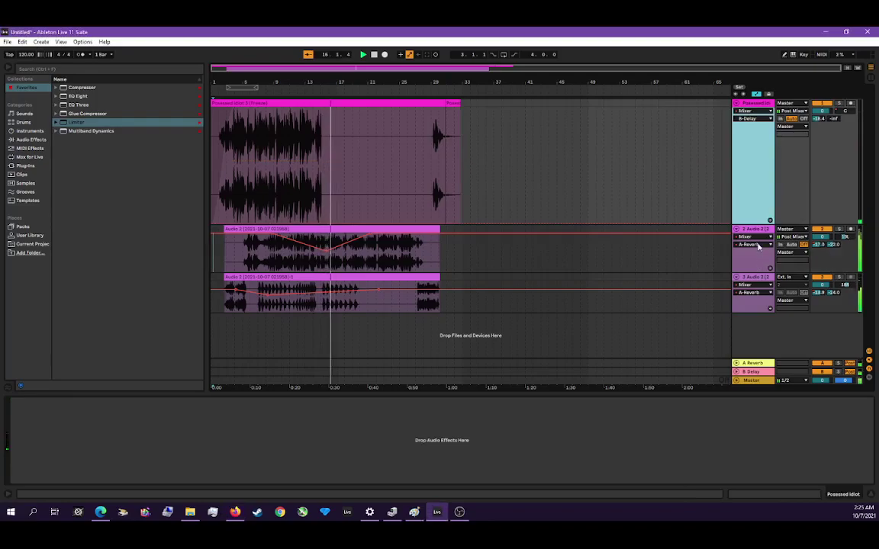
click(750, 161)
click(749, 245)
click(748, 285)
click(750, 292)
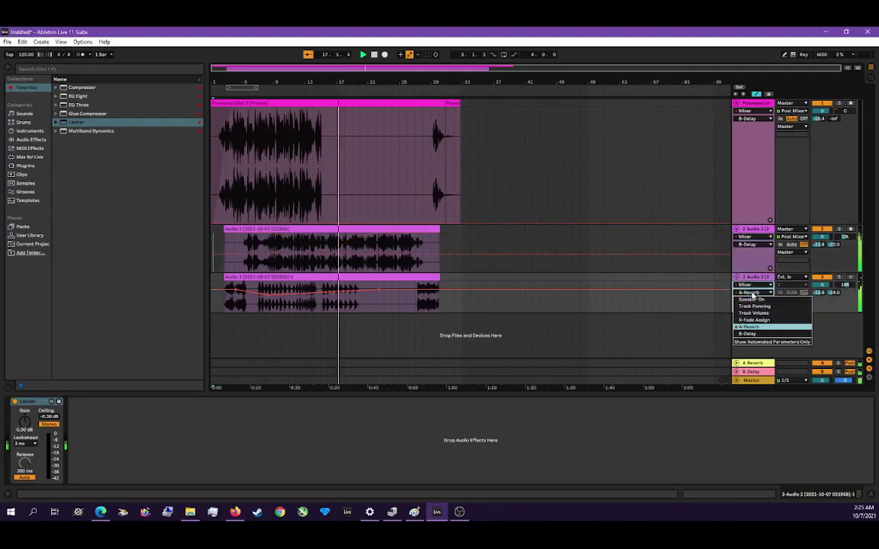
click(753, 332)
click(298, 104)
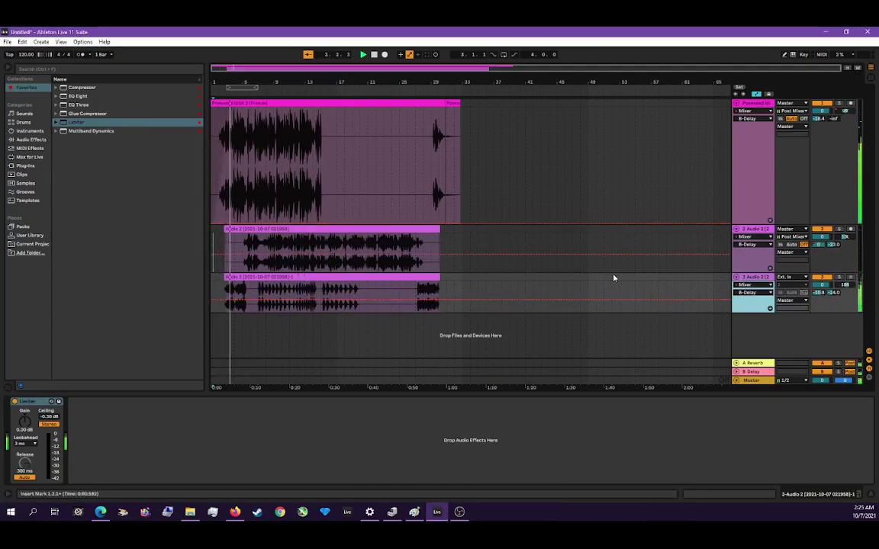
Draw a dip in track 3's delay send near bar 8 and lower track 2's delay send to -28.5 dB.
click(296, 300)
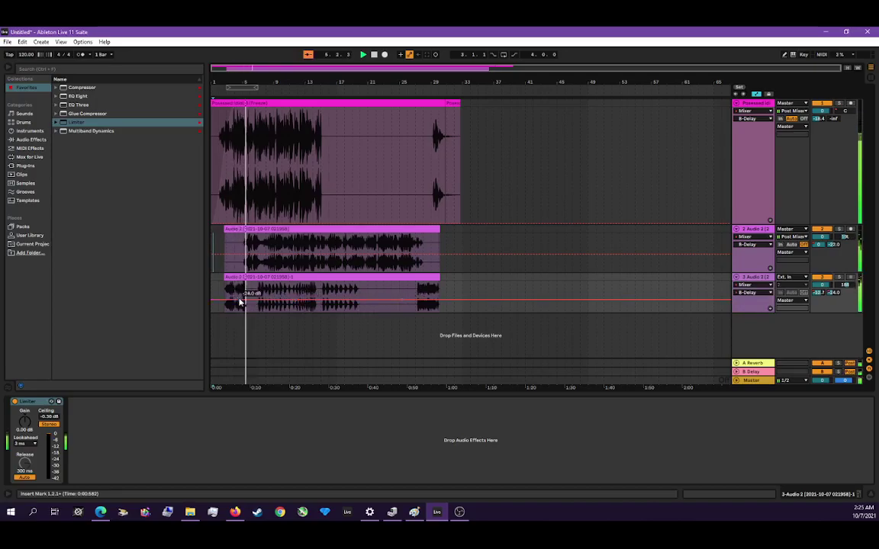
drag(297, 302, 265, 308)
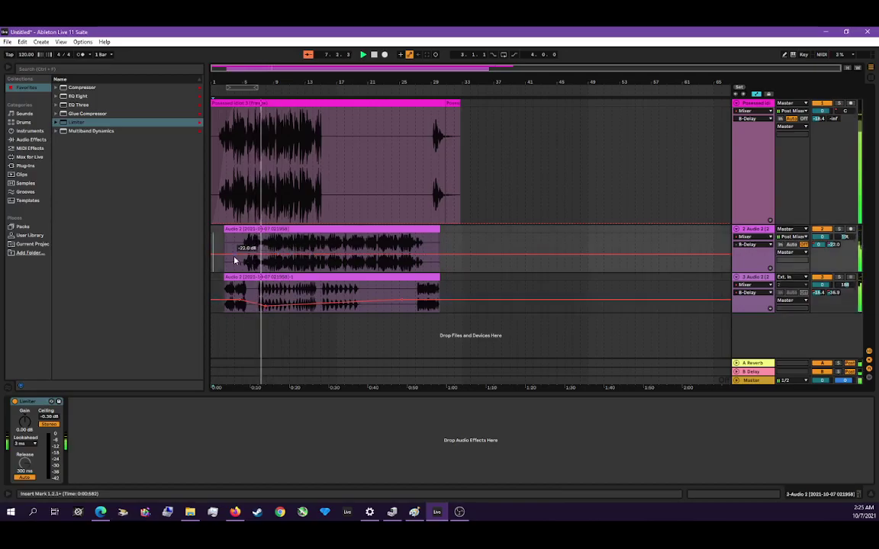
drag(236, 256, 256, 265)
key(space)
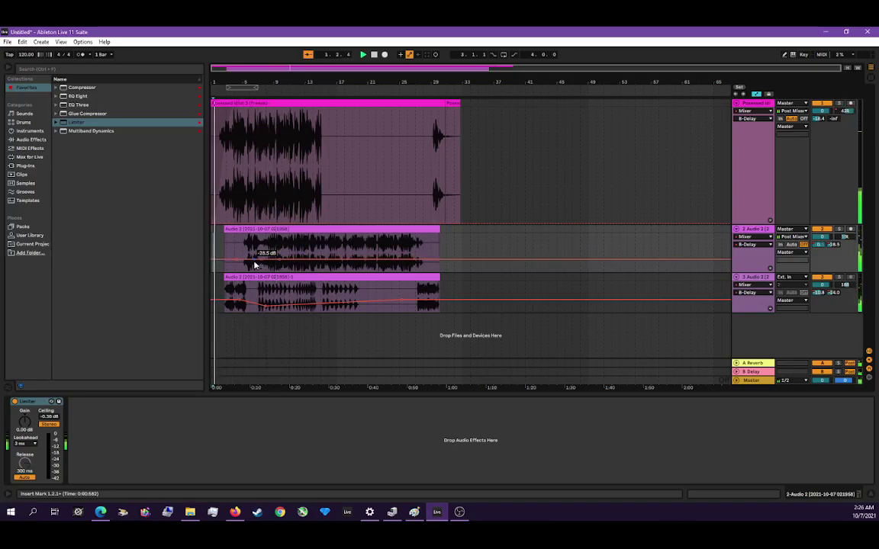
Display track 1's B-Delay send automation and place the insert marker near bar 5.
click(751, 120)
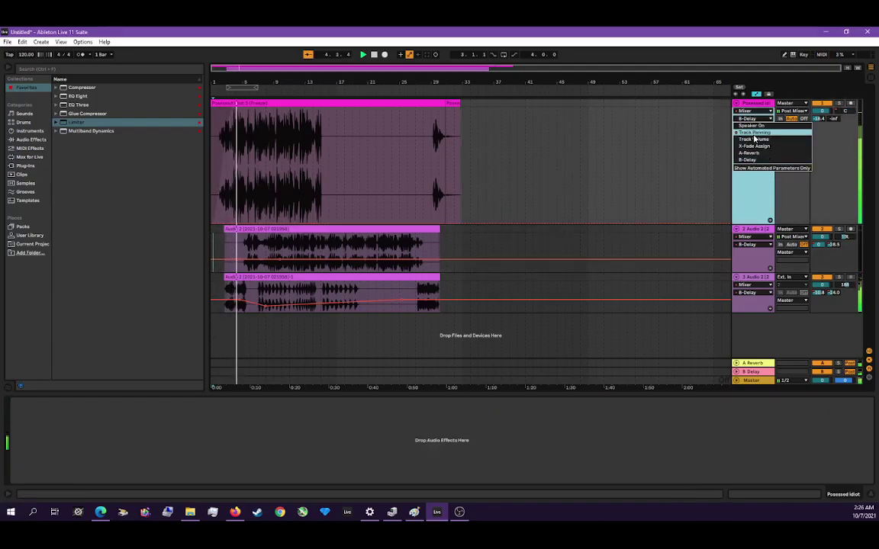
click(758, 159)
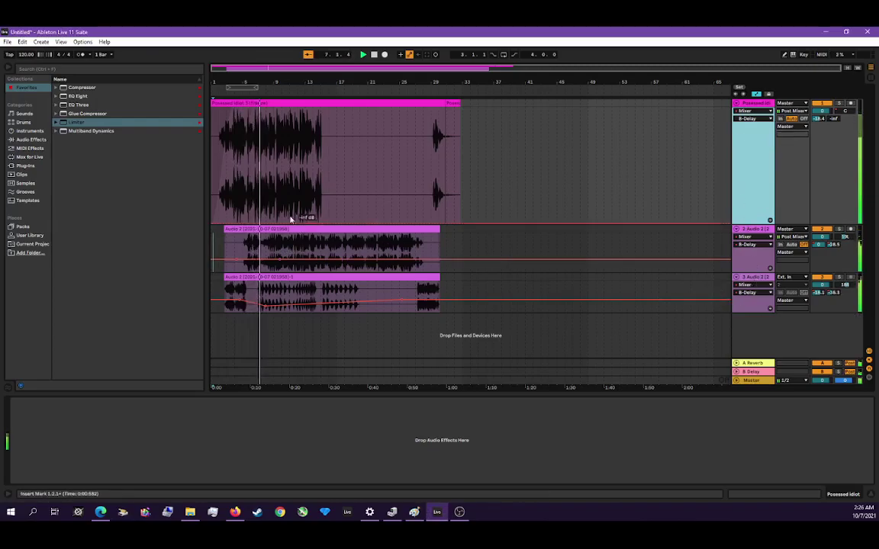
click(246, 162)
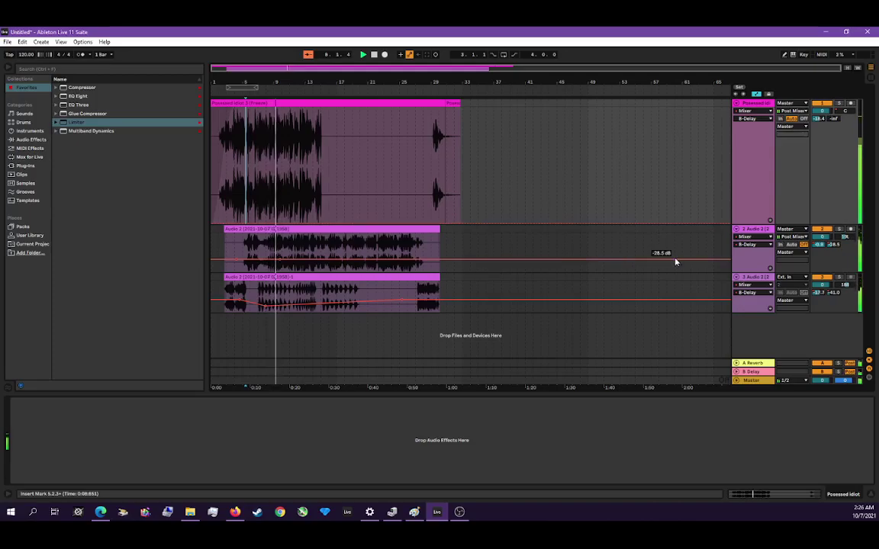
Draw track 2 panning automation that swings left near bar 15, right near bar 20 and levels out by about bar 27.
click(753, 245)
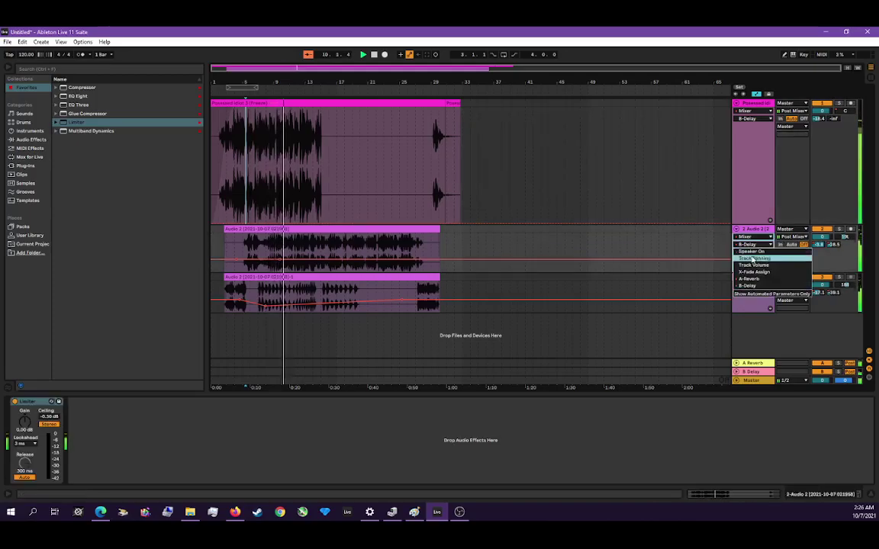
click(754, 257)
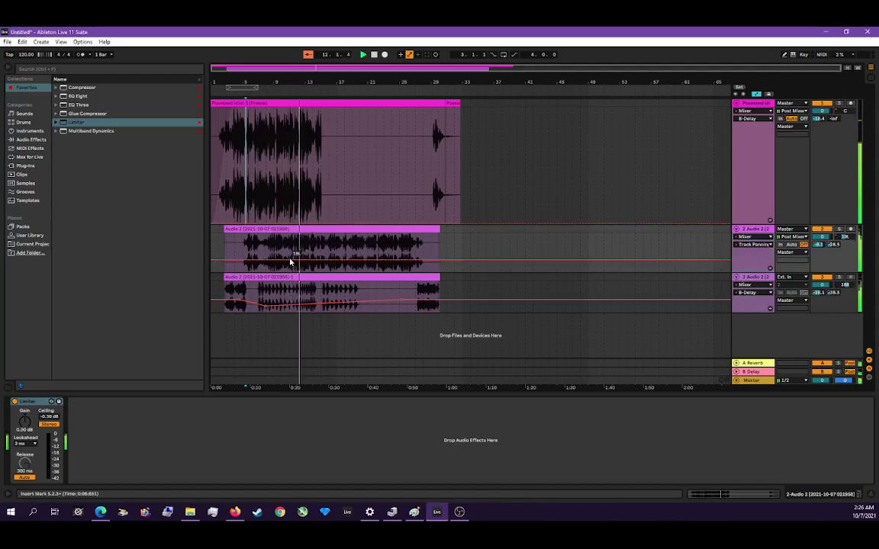
click(424, 260)
drag(388, 260, 366, 243)
drag(322, 261, 325, 270)
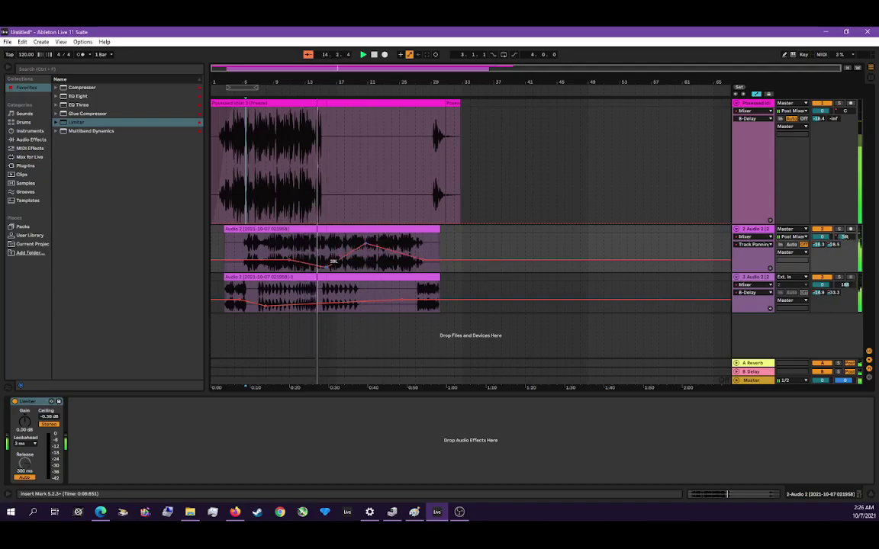
Draw track 1's B-Delay send automation rising from about bar 16 to a peak near bar 29, falling to zero by about bar 31.
click(755, 120)
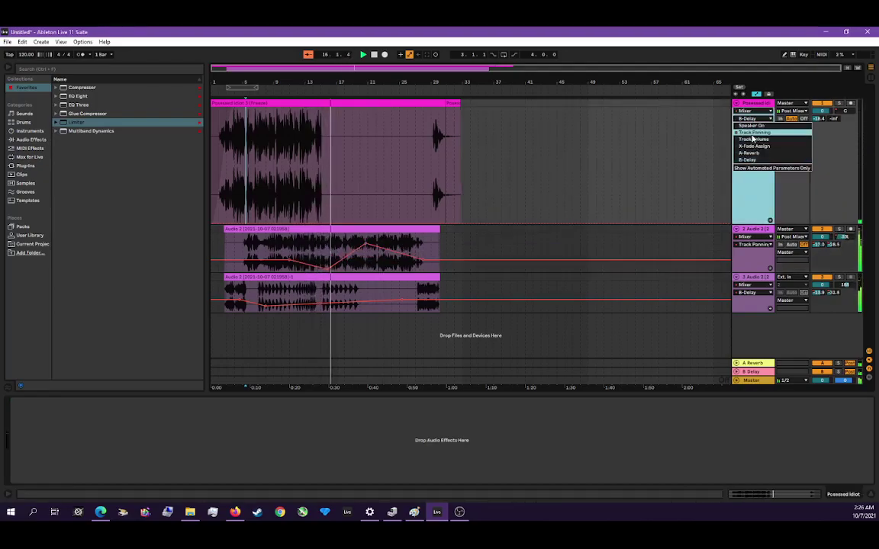
click(343, 226)
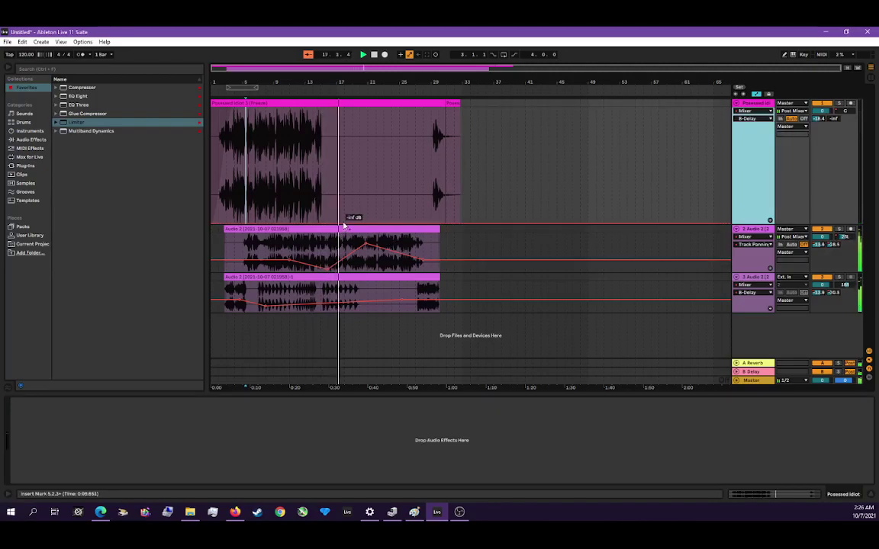
click(369, 225)
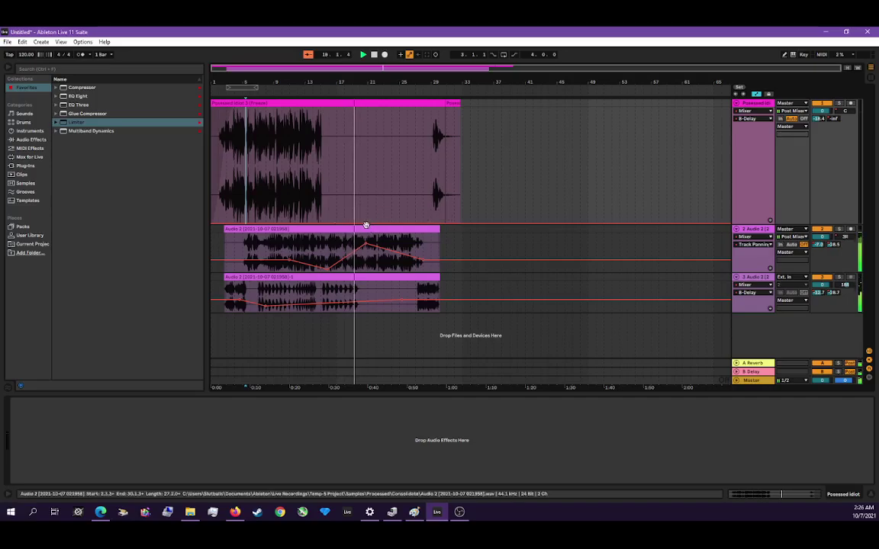
drag(366, 225, 435, 154)
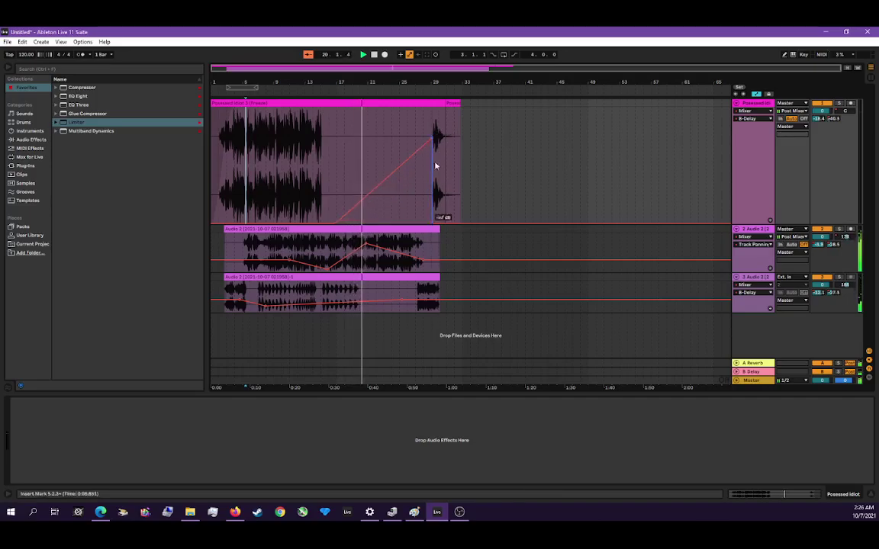
drag(434, 229, 445, 223)
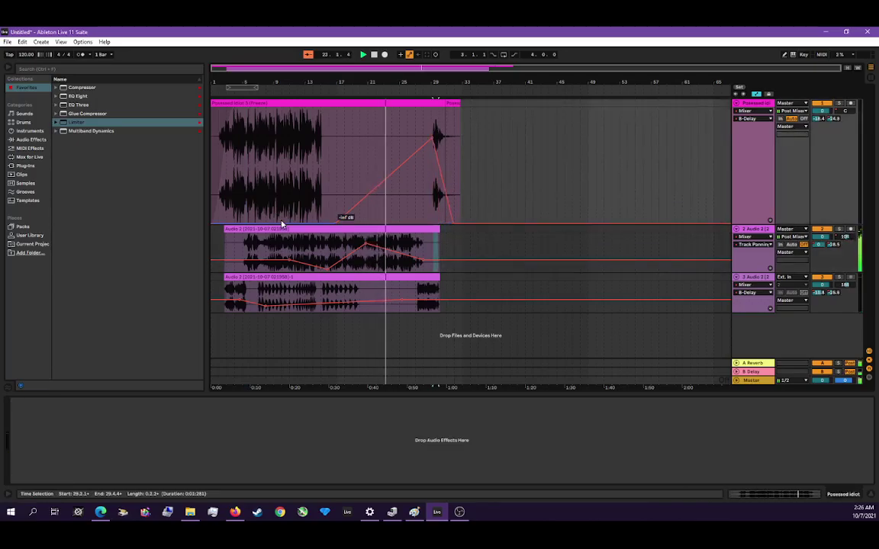
Add a peak of about -18 dB to track 1's delay send near bar 10 and restart playback near bar 2.
drag(288, 226, 276, 162)
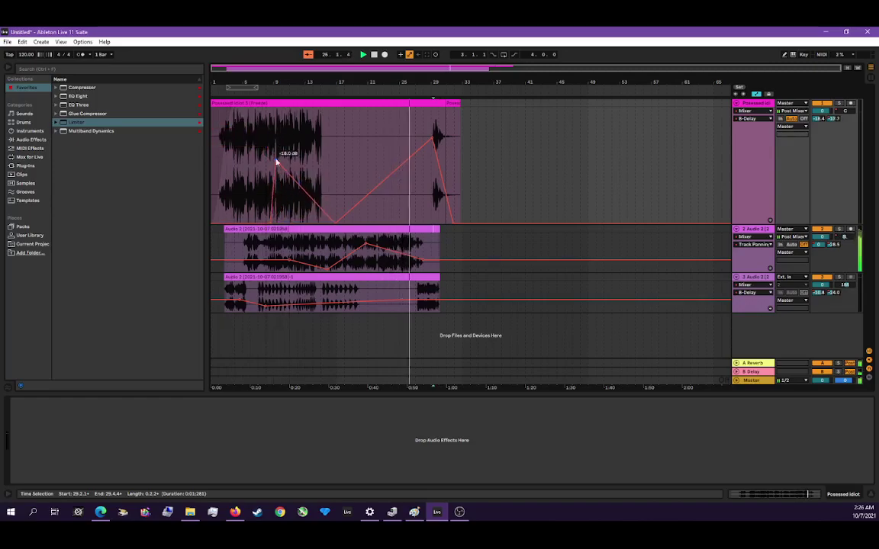
click(221, 168)
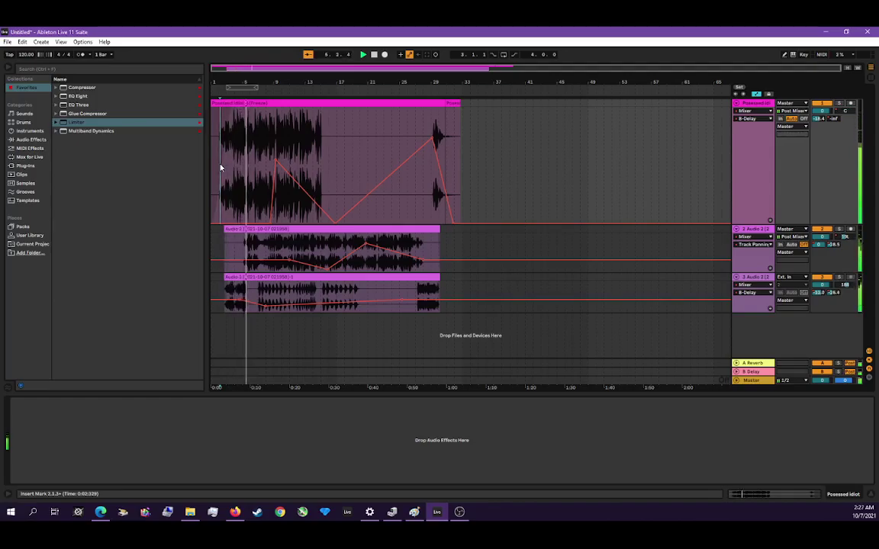
drag(276, 160, 281, 159)
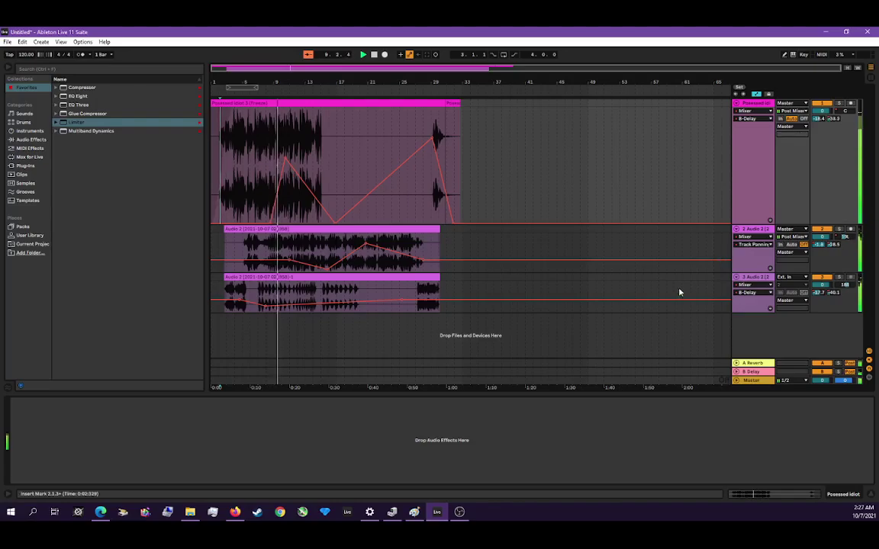
Display track 3's A-Reverb send automation and deepen its dip near bar 17.
click(753, 292)
click(755, 306)
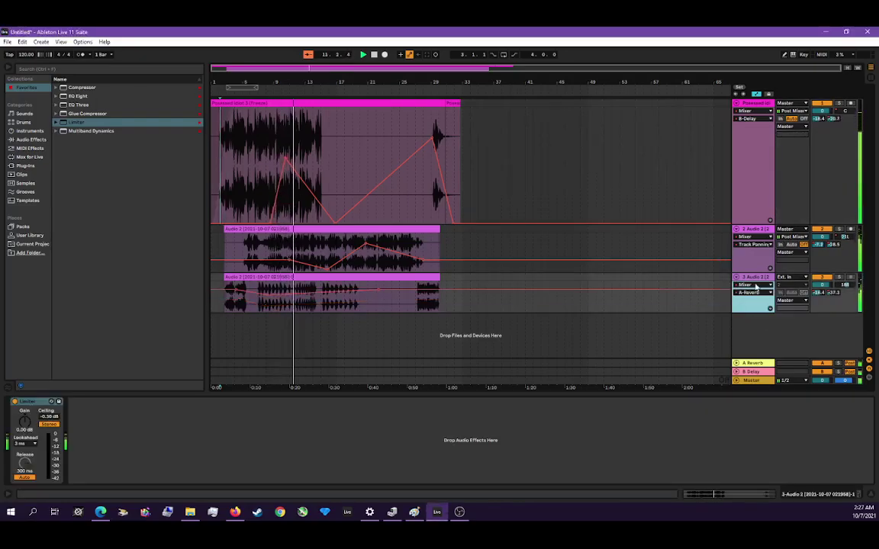
drag(339, 292, 339, 309)
Shape track 2's A-Reverb send automation with peaks near bars 8, 15 and 21, levelling out at a moderate amount from about bar 24.
click(759, 247)
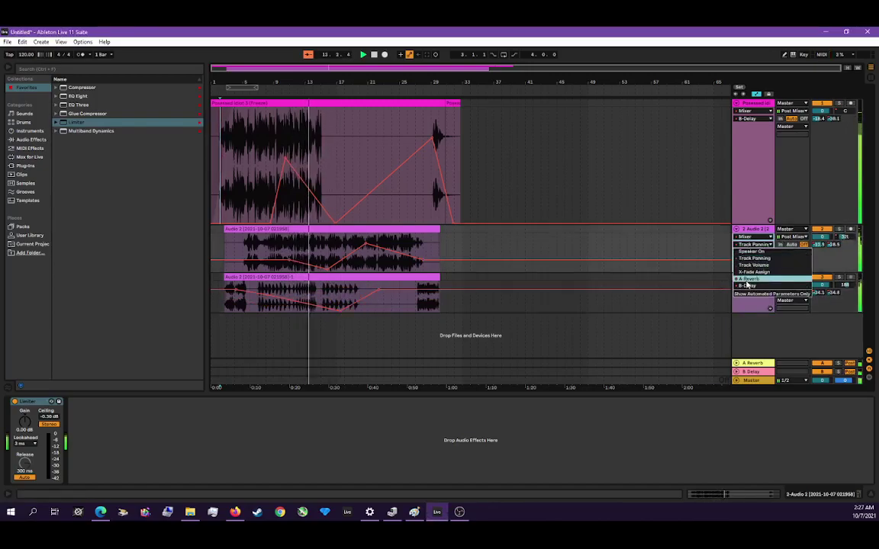
click(753, 287)
drag(351, 241, 367, 270)
drag(298, 243, 289, 269)
drag(255, 238, 252, 270)
click(393, 232)
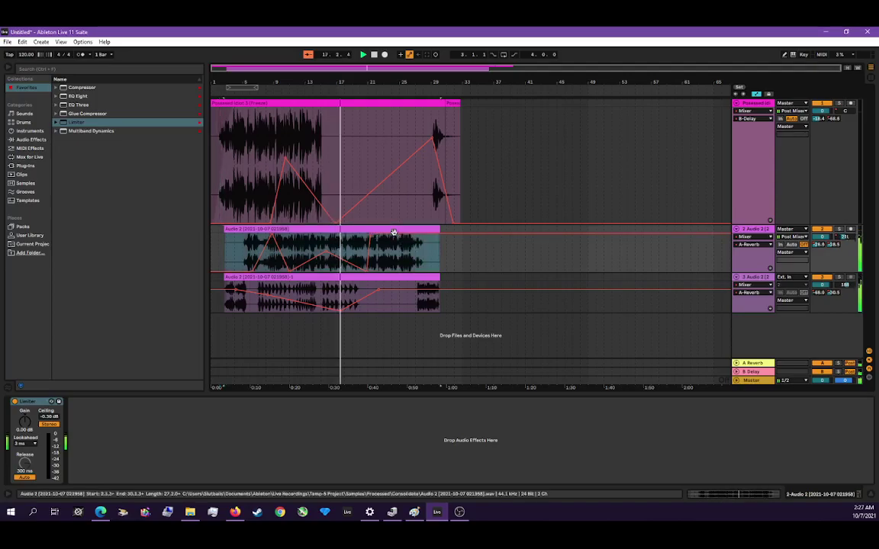
drag(395, 235, 396, 266)
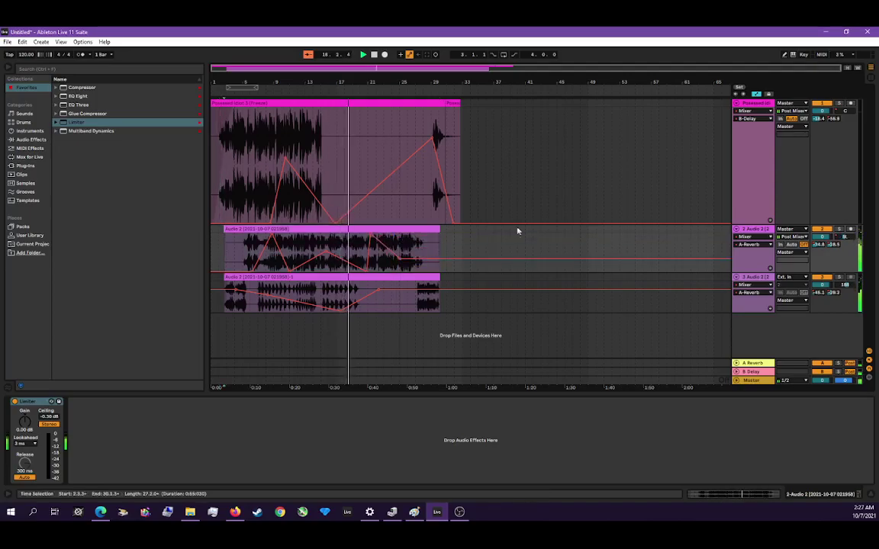
Draw track 1's A-Reverb send automation with peaks near bars 4 and 9, dips near bars 6 and 13, and a gradual rise to bar 30.
click(752, 118)
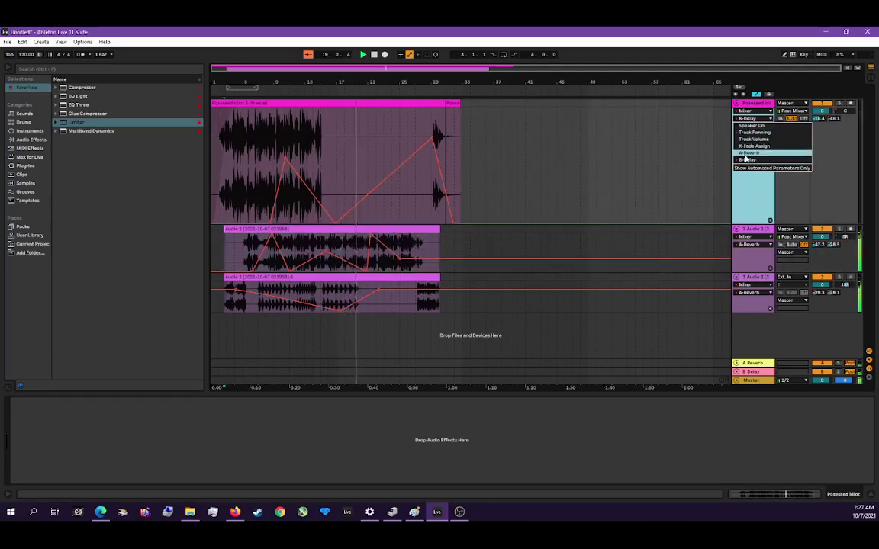
click(748, 153)
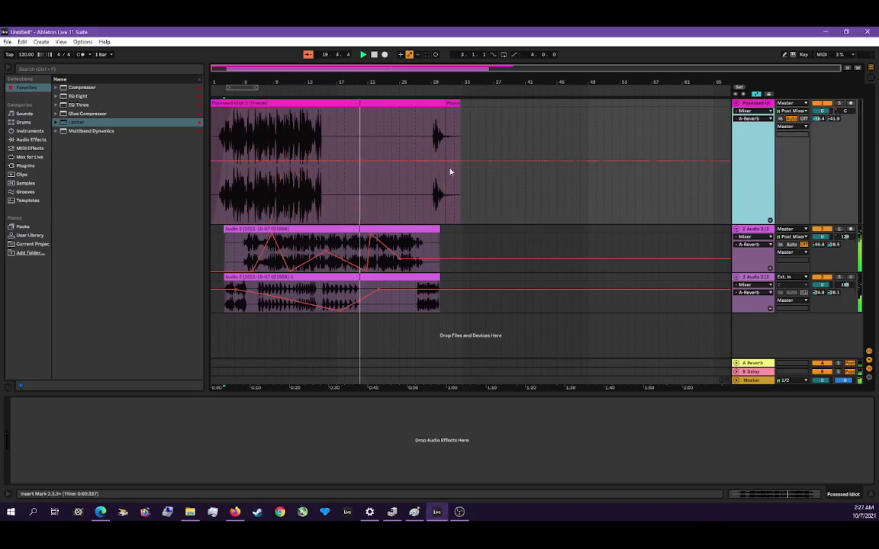
key(space)
key(space)
click(277, 161)
drag(256, 161, 212, 203)
key(space)
key(space)
drag(298, 166, 374, 201)
mouse_move(443, 196)
mouse_down()
mouse_move(450, 172)
mouse_move(445, 179)
mouse_up()
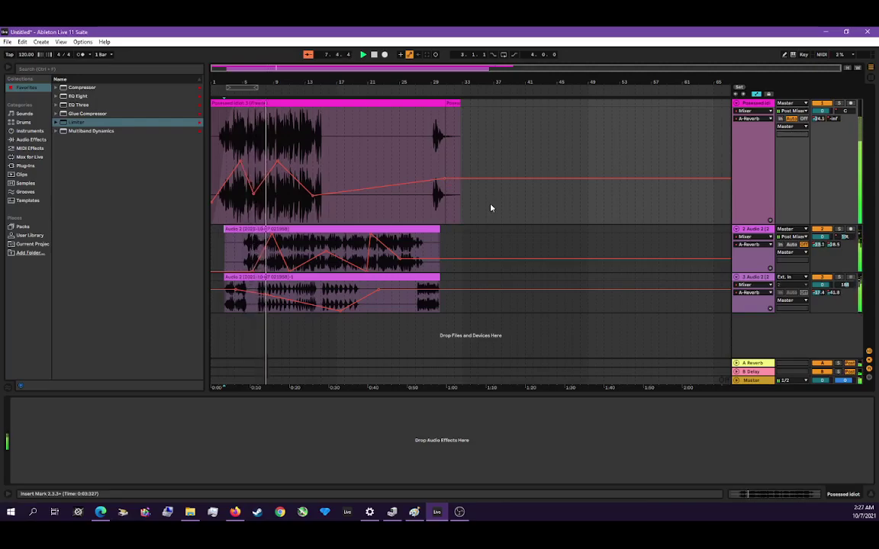
Add a small bump to track 3's reverb send near bar 28 and lower track 2's reverb send to about -38 dB there.
click(428, 290)
drag(441, 290, 418, 295)
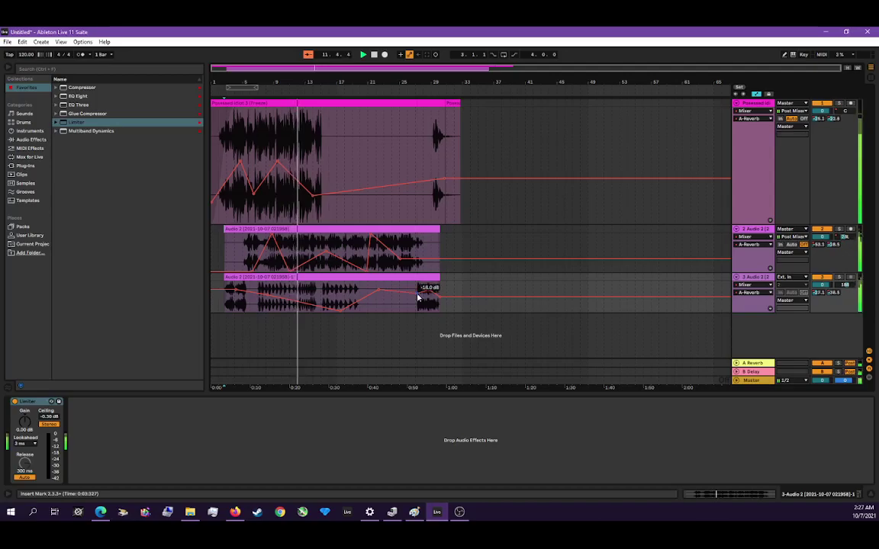
click(421, 263)
drag(421, 264, 427, 267)
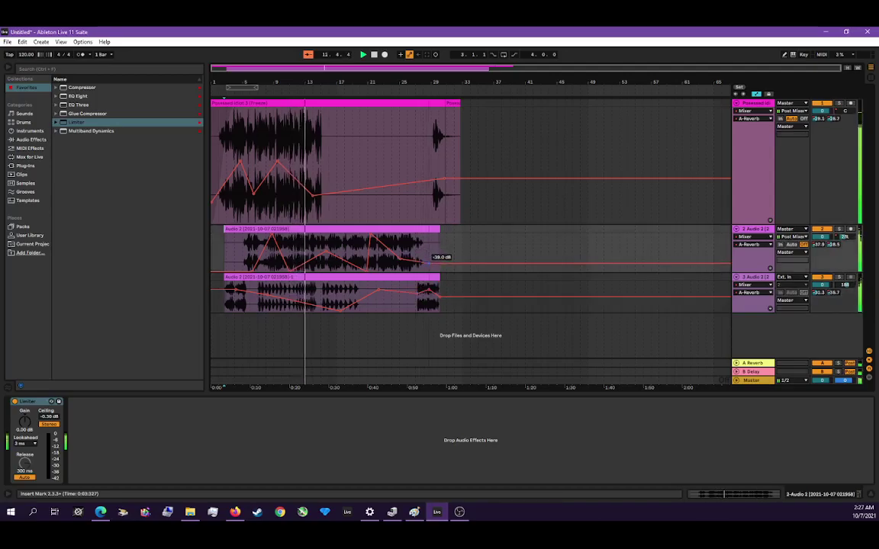